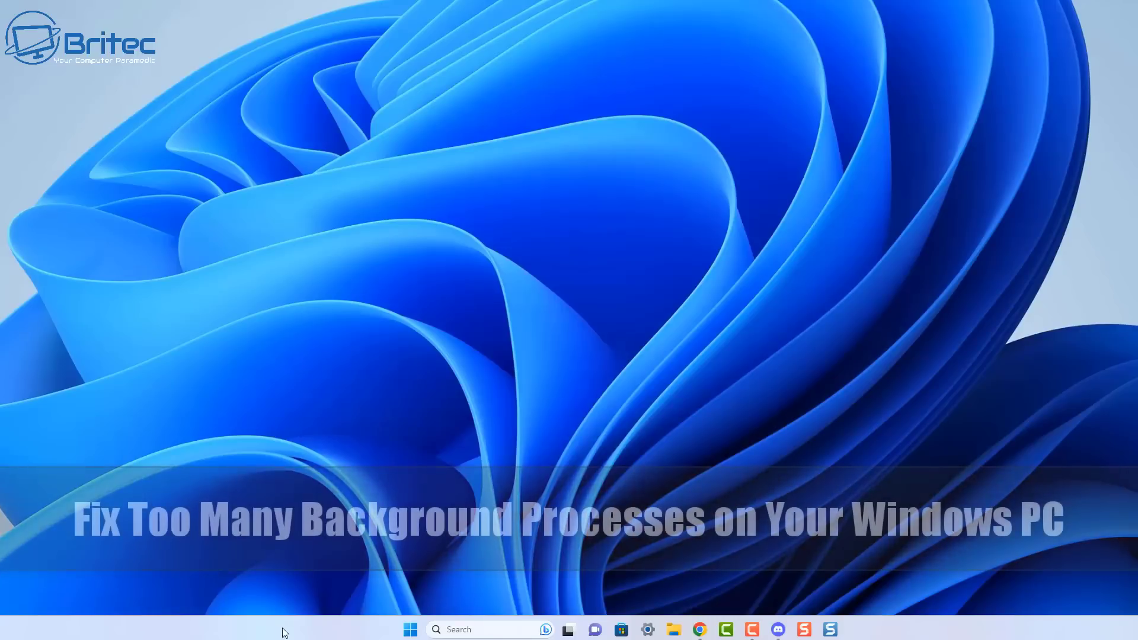
Check the number of running processes on Task Manager's CPU performance page, and close Task Manager
right_click(415, 630)
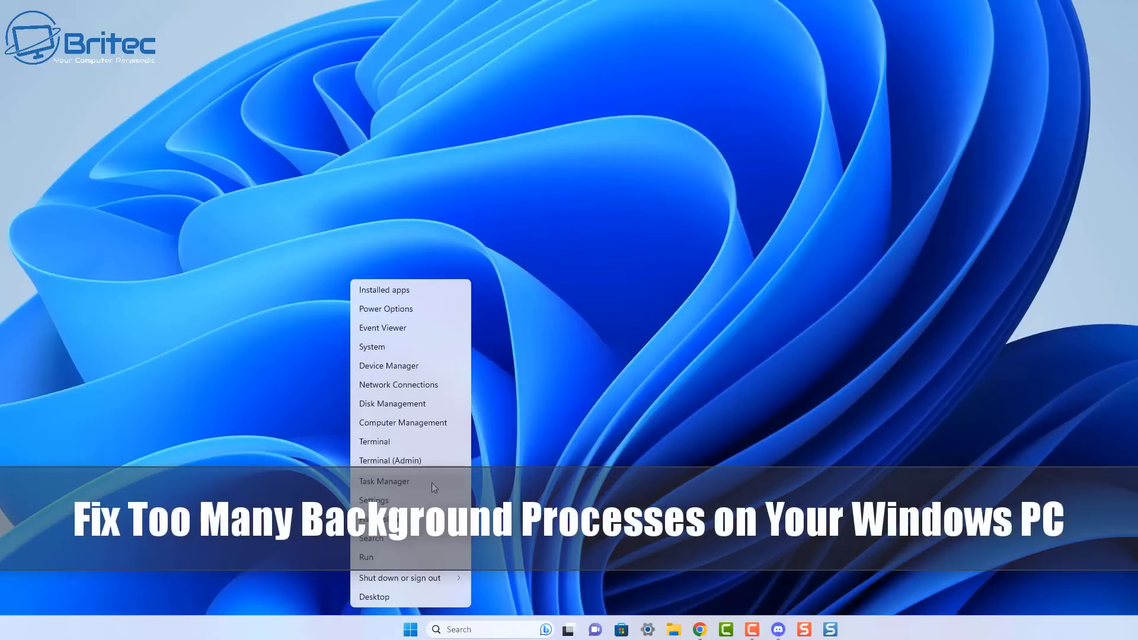
left_click(431, 482)
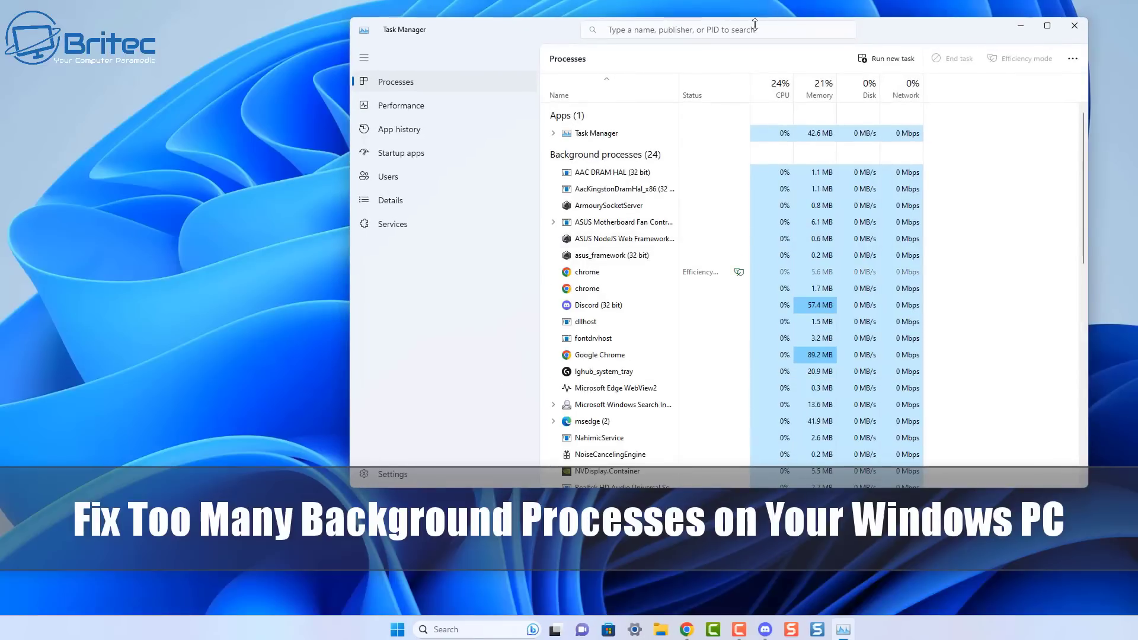
left_click_drag(904, 36, 787, 128)
left_click(290, 202)
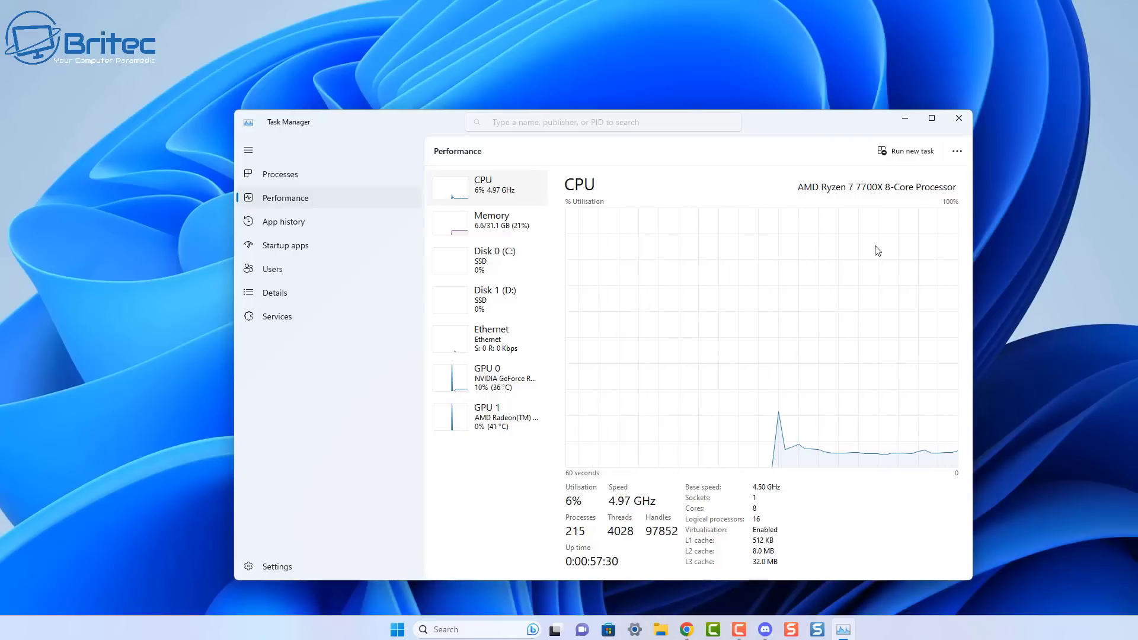
left_click(957, 119)
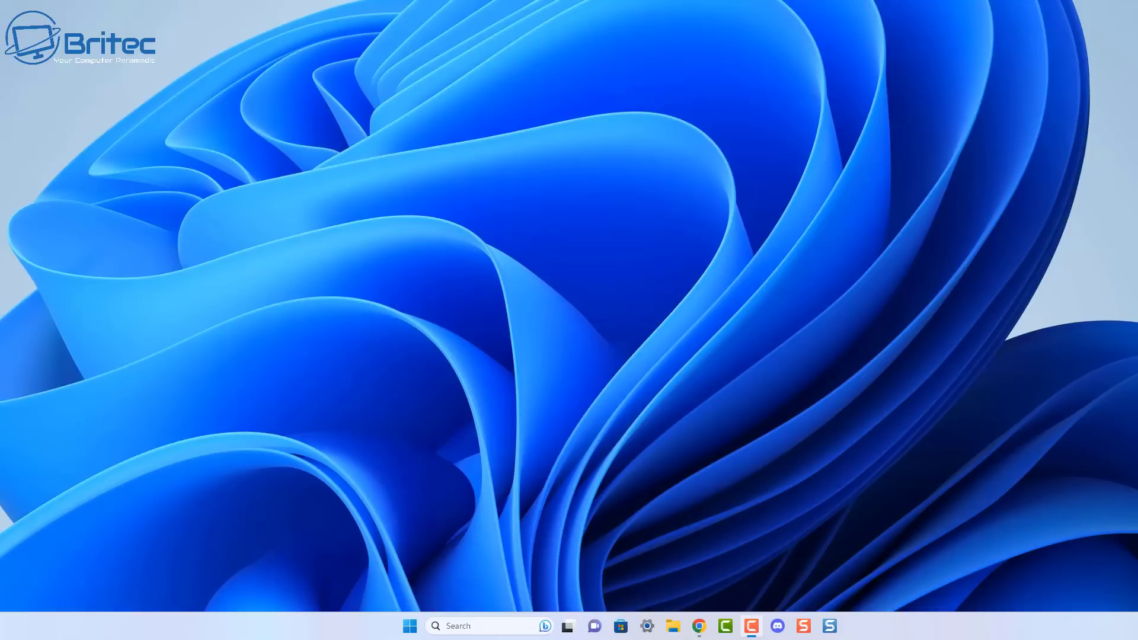
Look through the complete alphabetical list of apps in the Start menu for unneeded programs, and close it
left_click(410, 628)
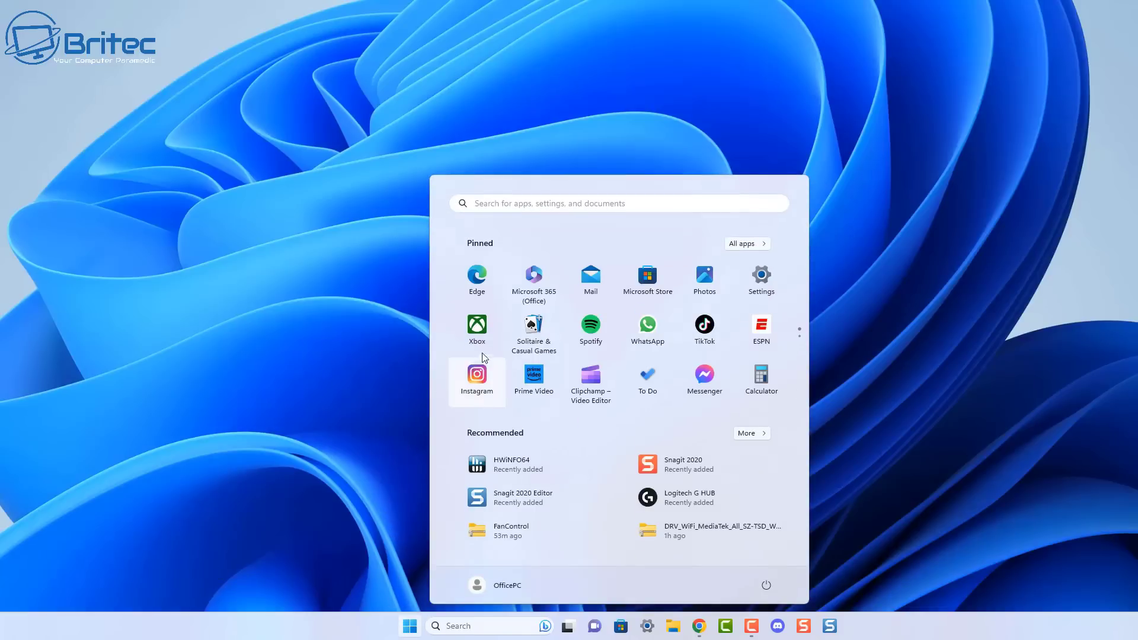
left_click(746, 243)
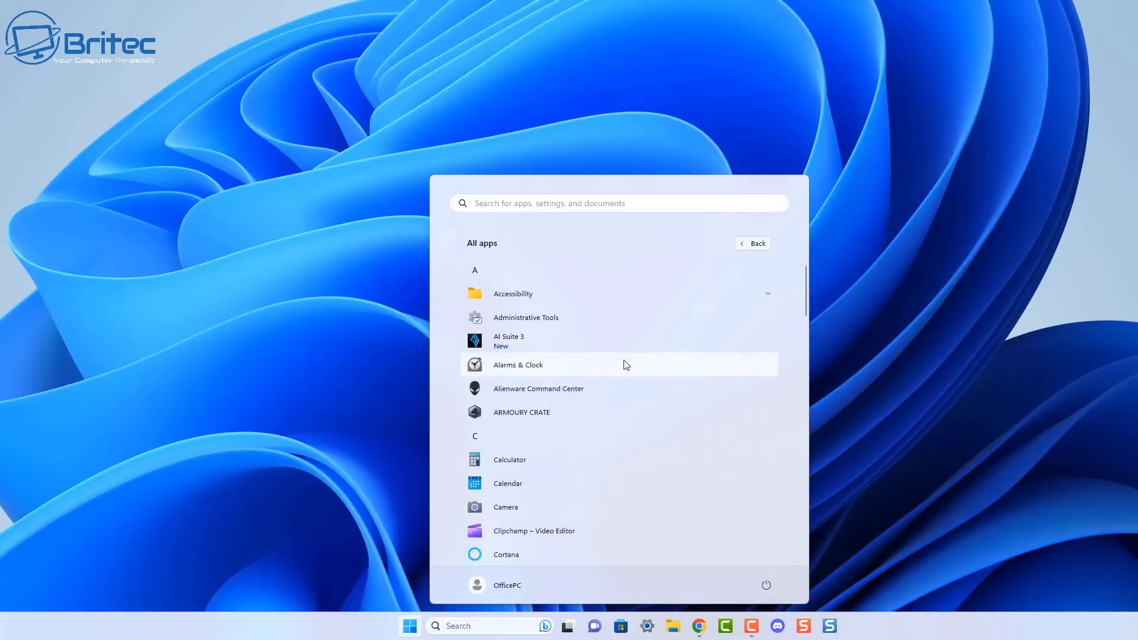
scroll(623, 364, "down", 3)
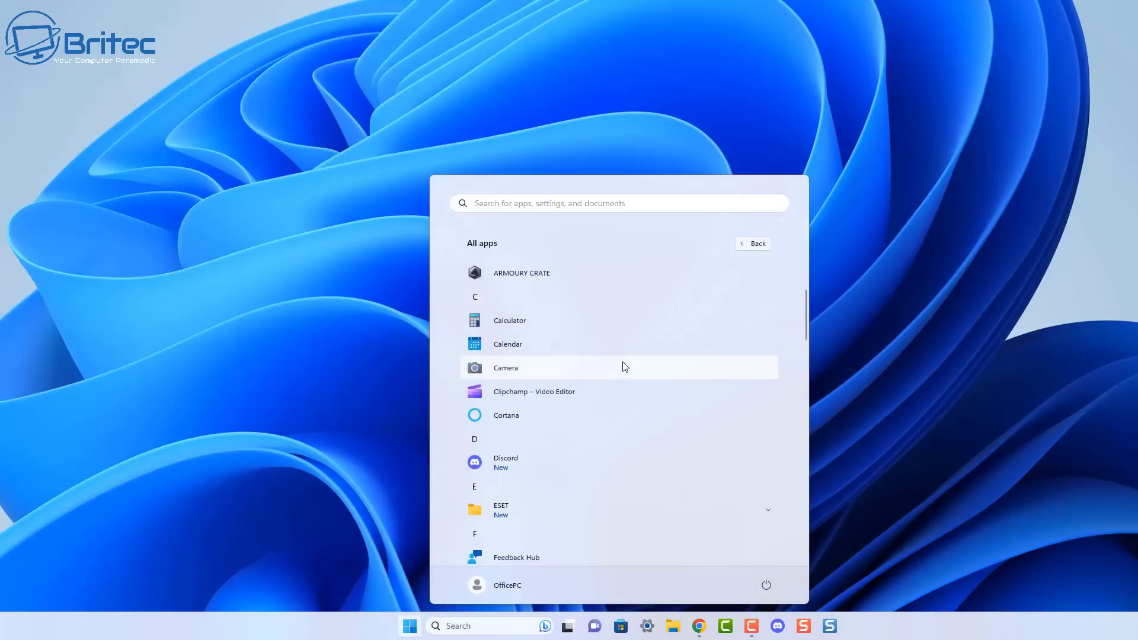
scroll(623, 366, "down", 3)
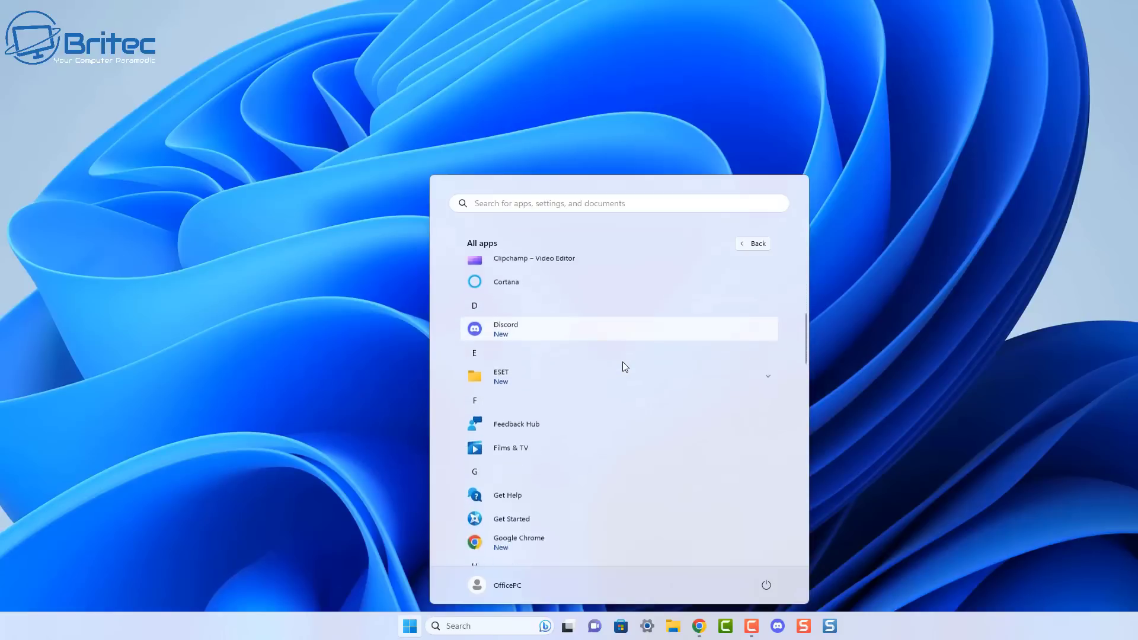
scroll(624, 366, "down", 3)
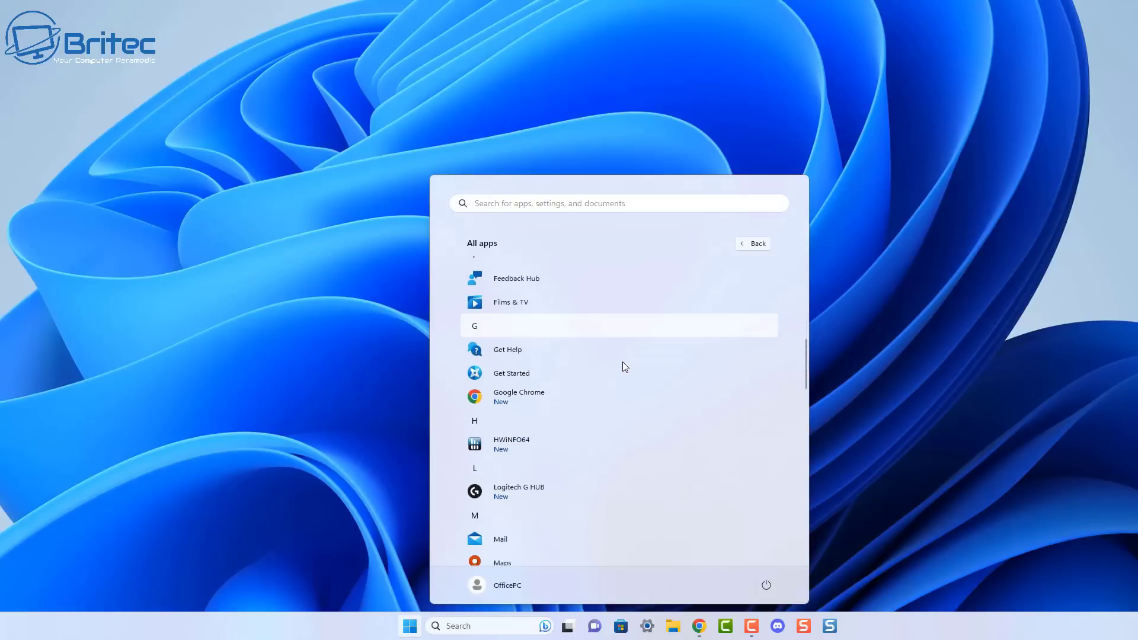
scroll(624, 366, "down", 5)
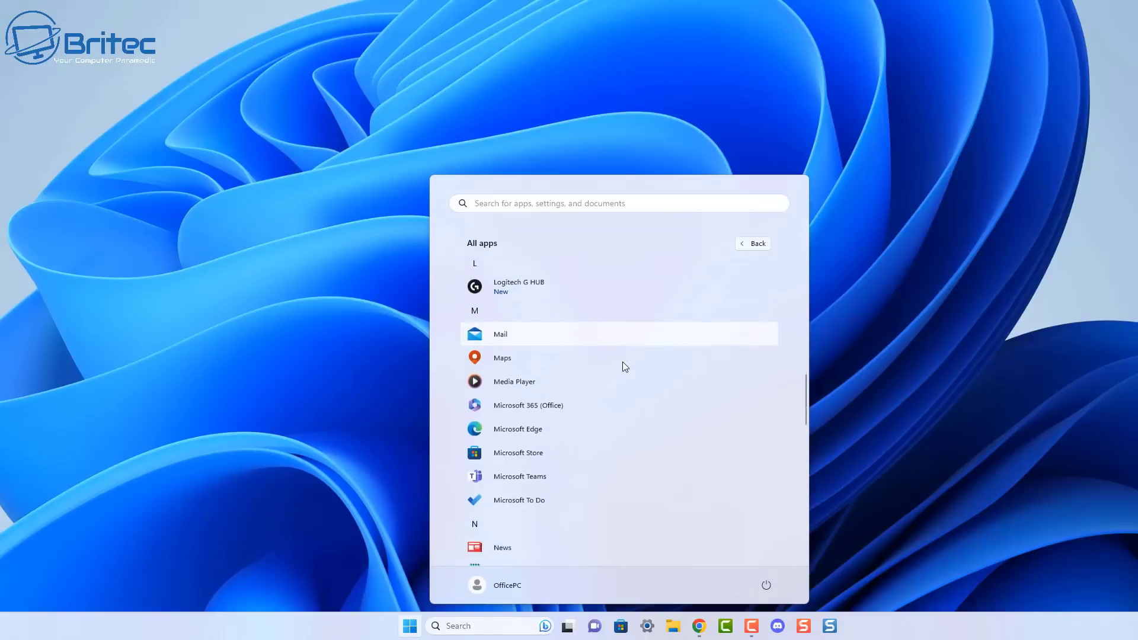
scroll(622, 362, "down", 3)
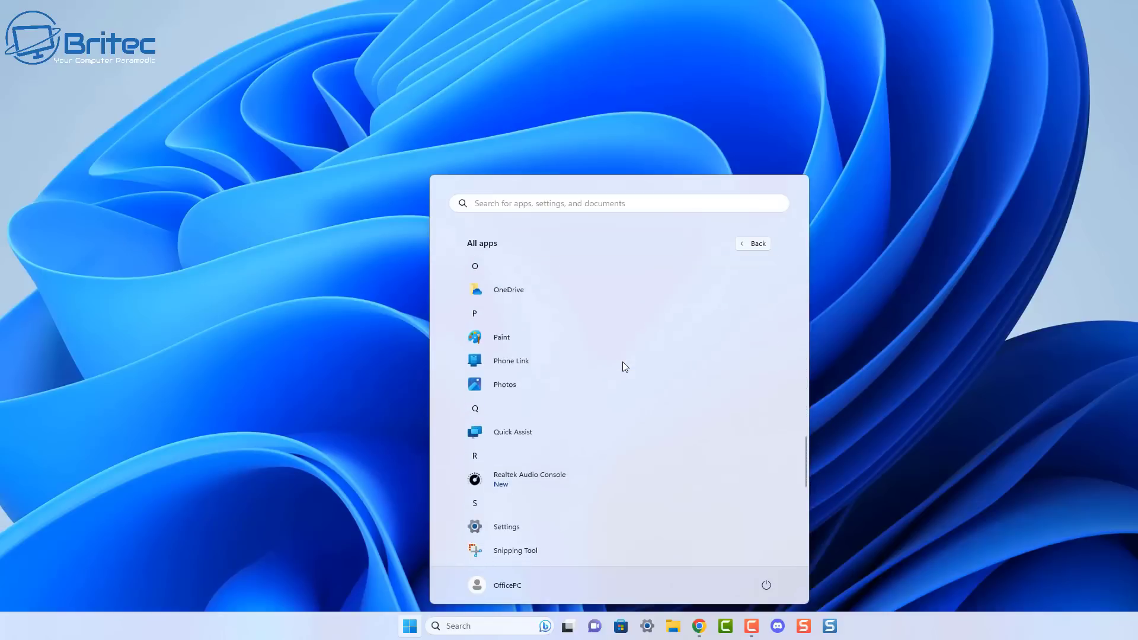
scroll(574, 528, "down", 3)
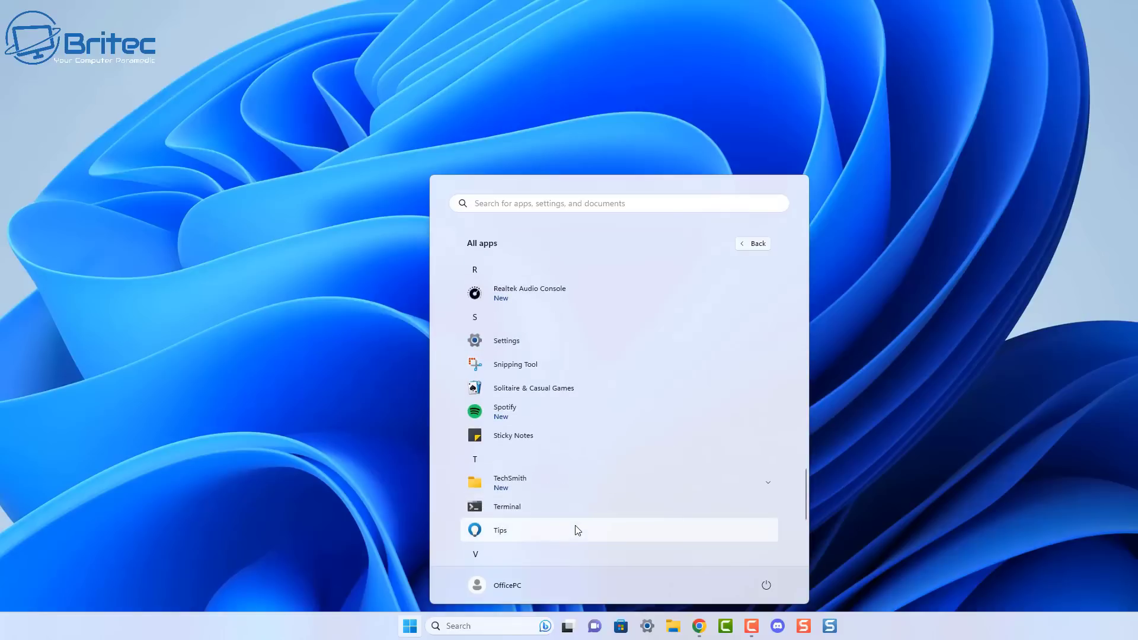
left_click(908, 463)
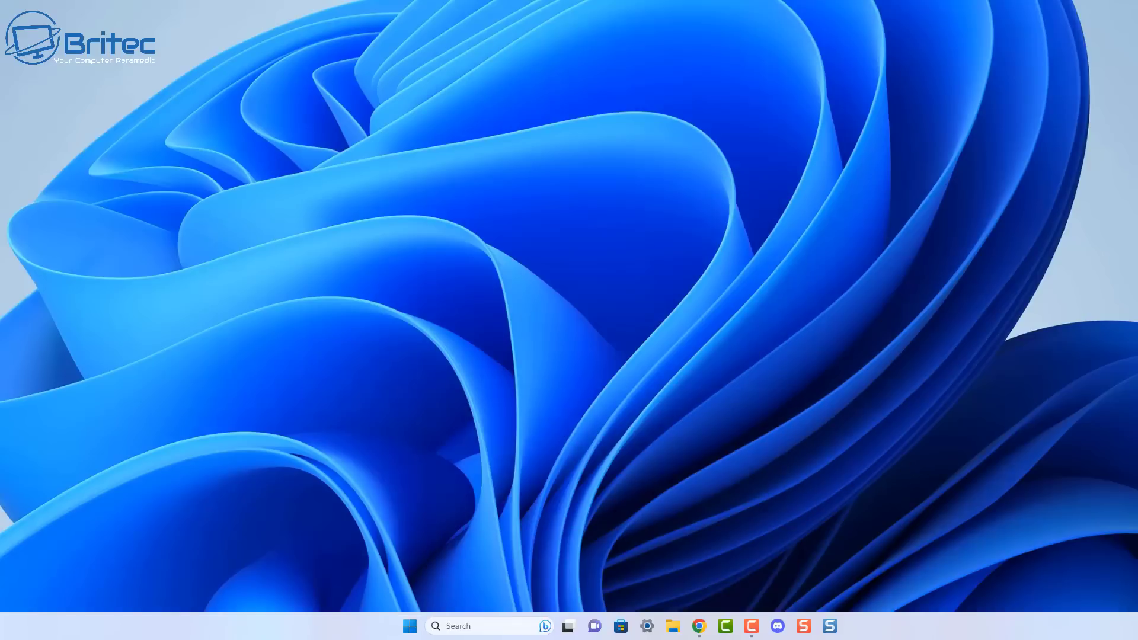
Open the Installed apps list in Windows Settings
left_click(410, 626)
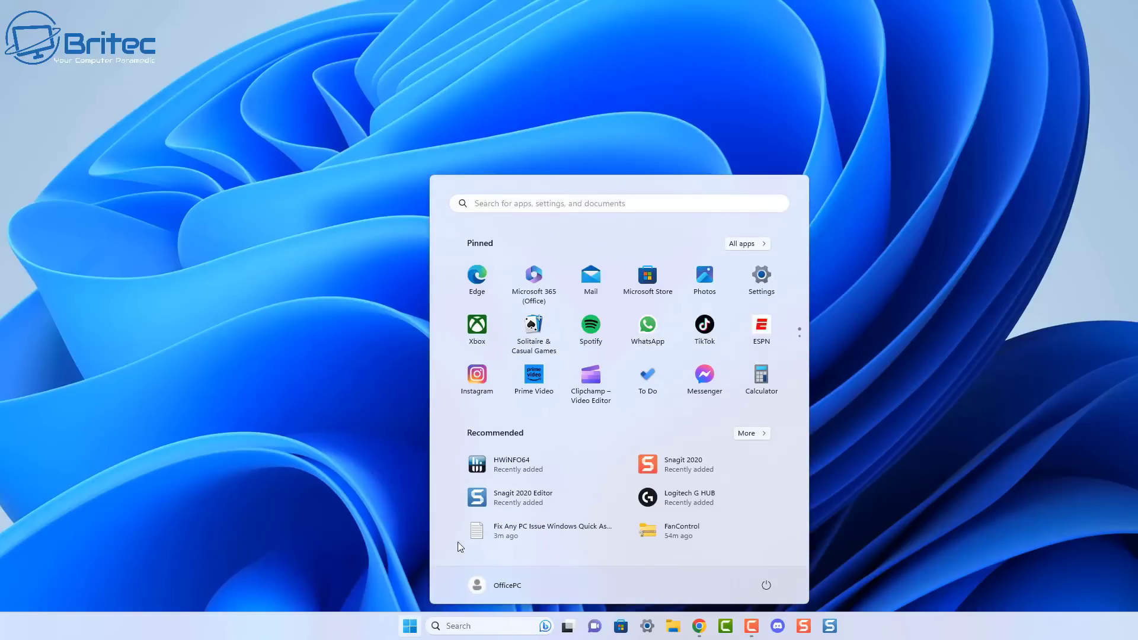
left_click(763, 275)
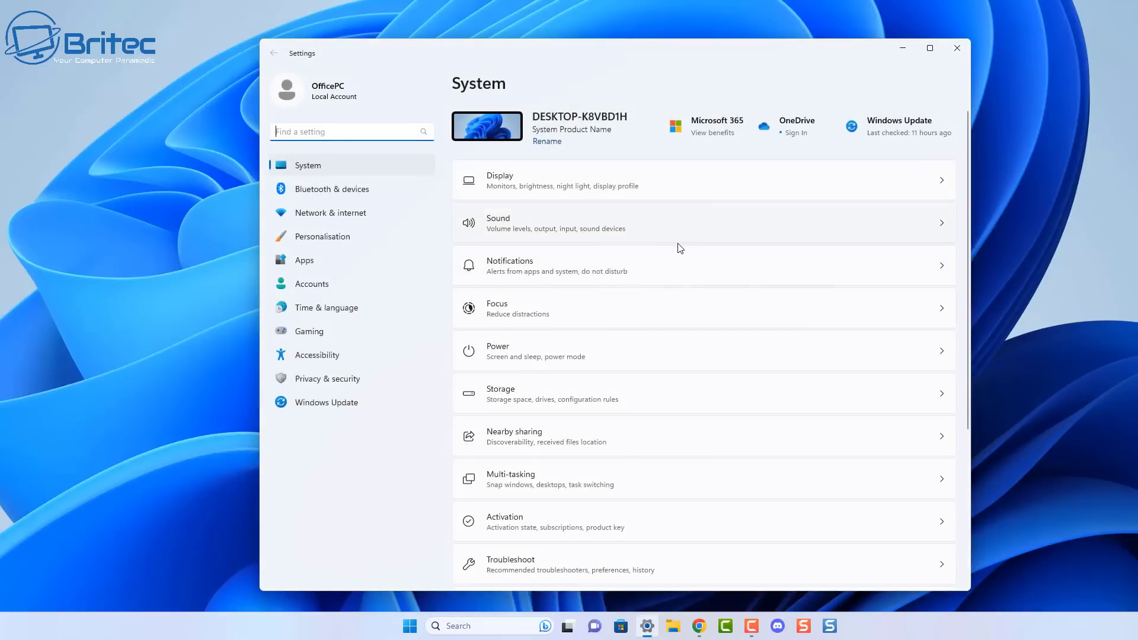
left_click(337, 262)
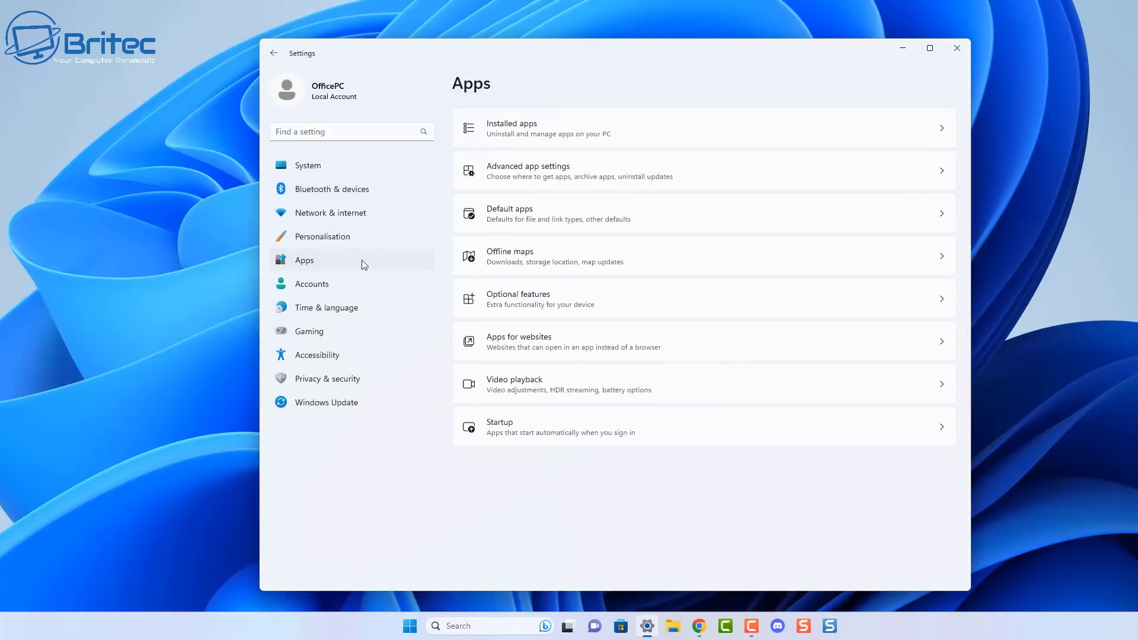
left_click(571, 124)
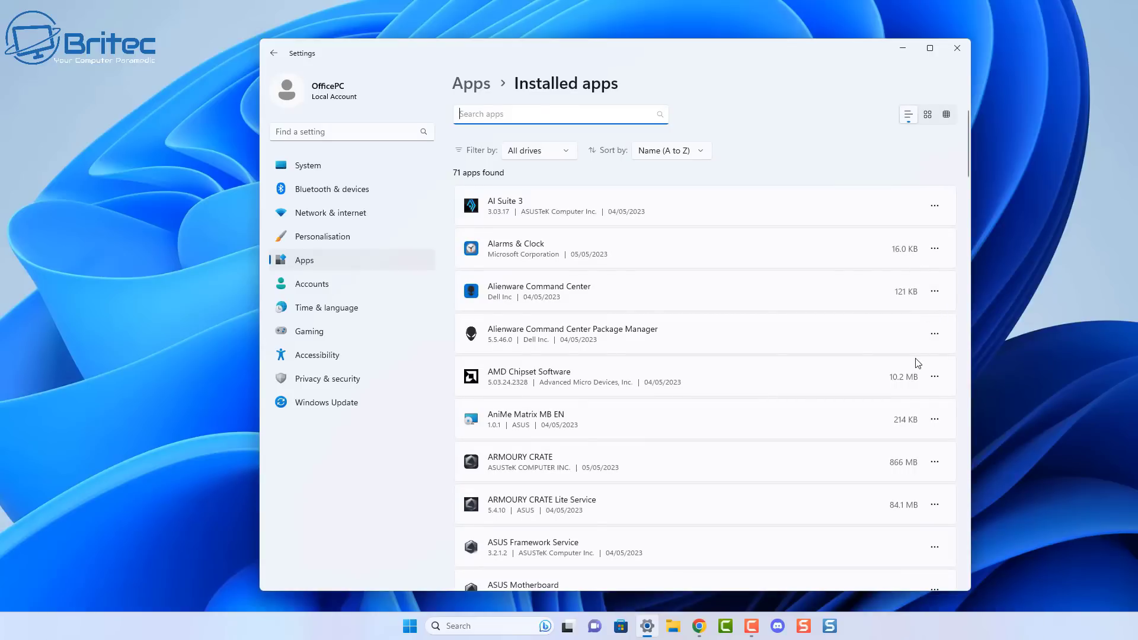
Examine the installed apps from AI Suite 3 down to Xbox for unwanted software, and close Settings
scroll(913, 370, "down", 3)
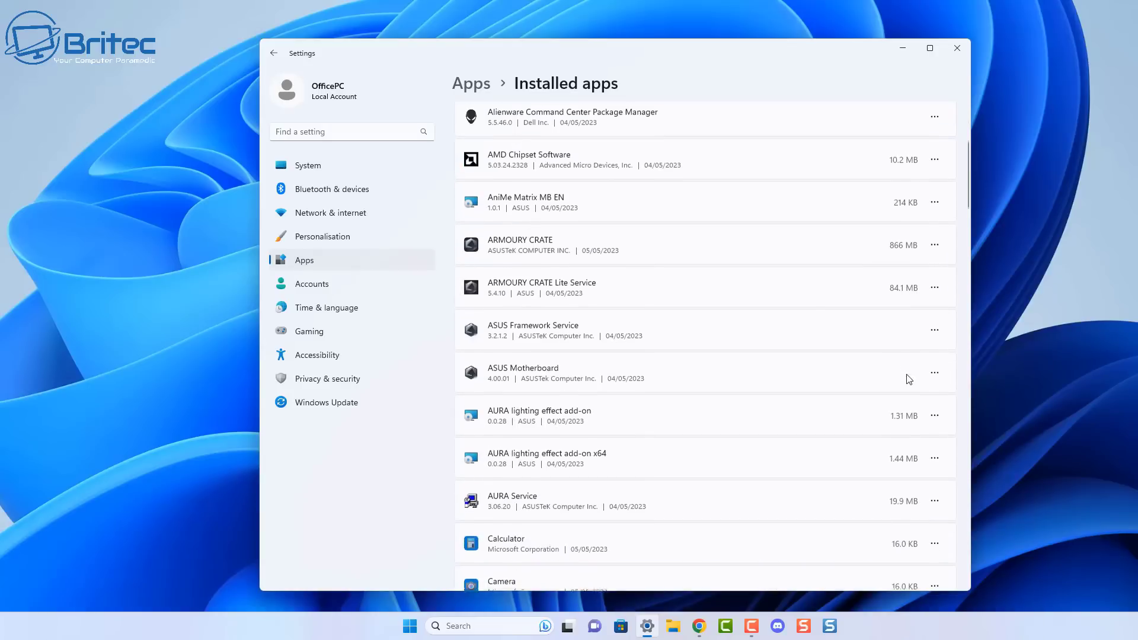
scroll(904, 382, "down", 3)
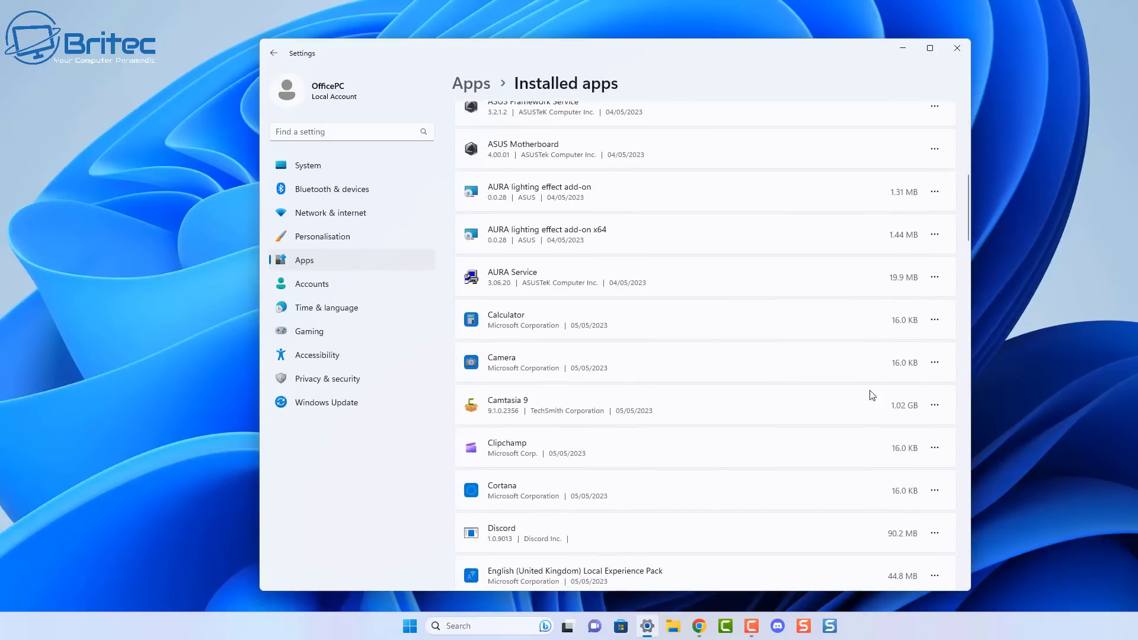
scroll(849, 406, "down", 2)
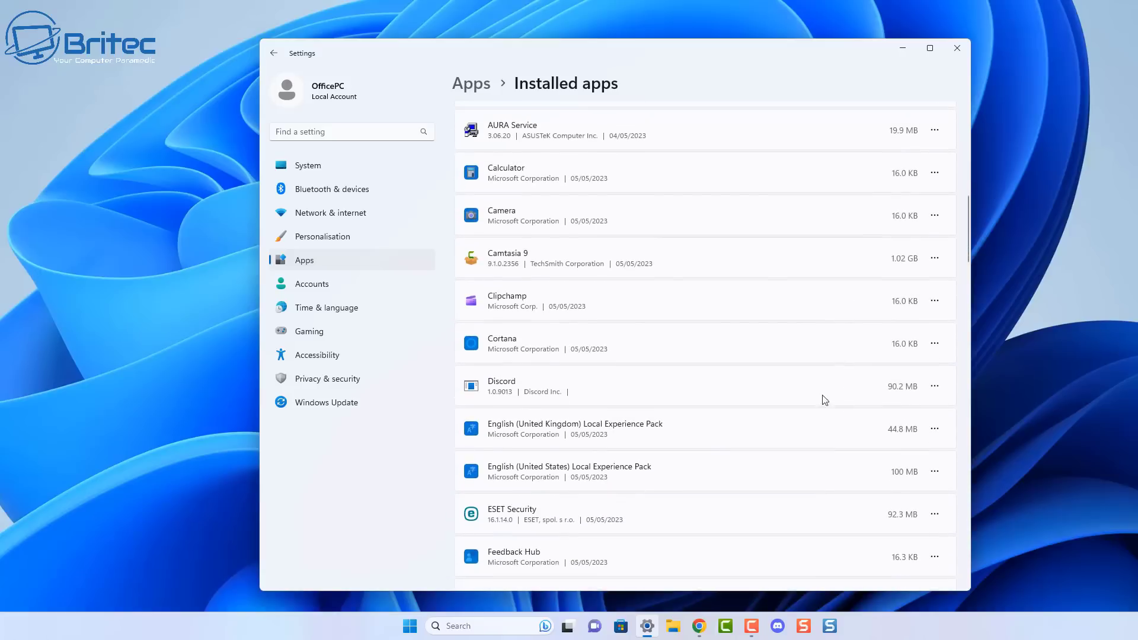
scroll(711, 343, "down", 4)
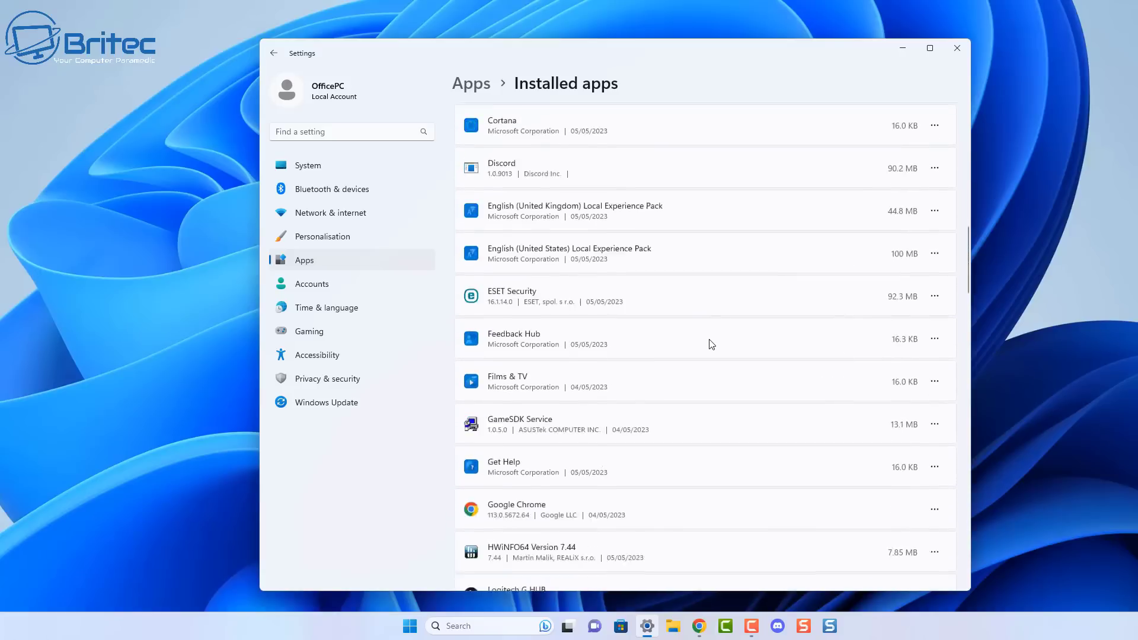
scroll(711, 345, "down", 2)
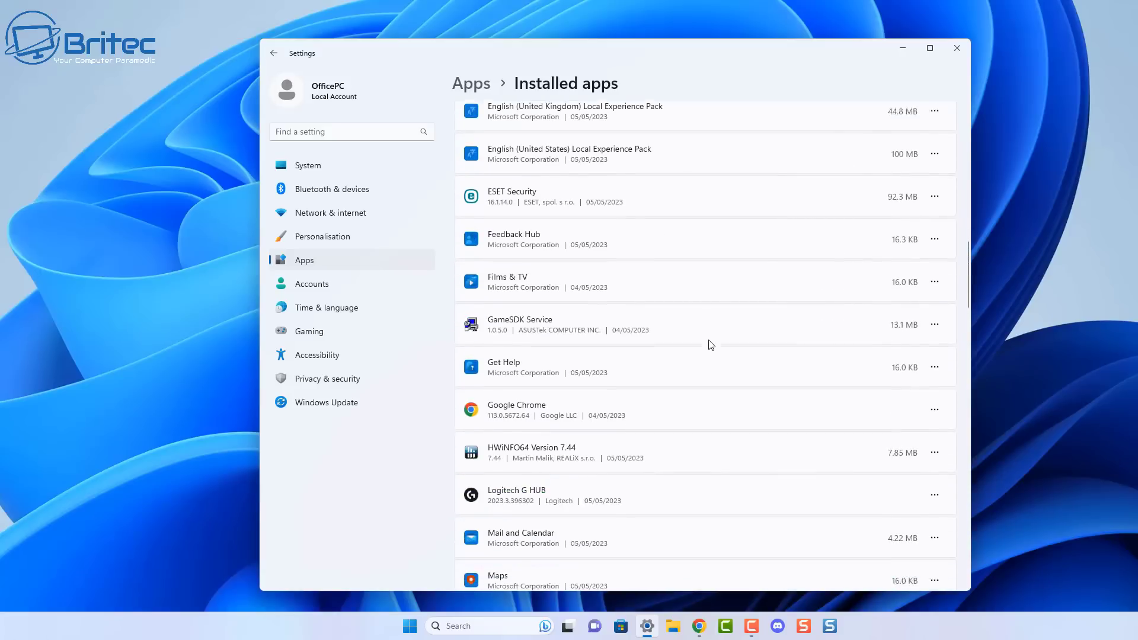
scroll(712, 344, "down", 3)
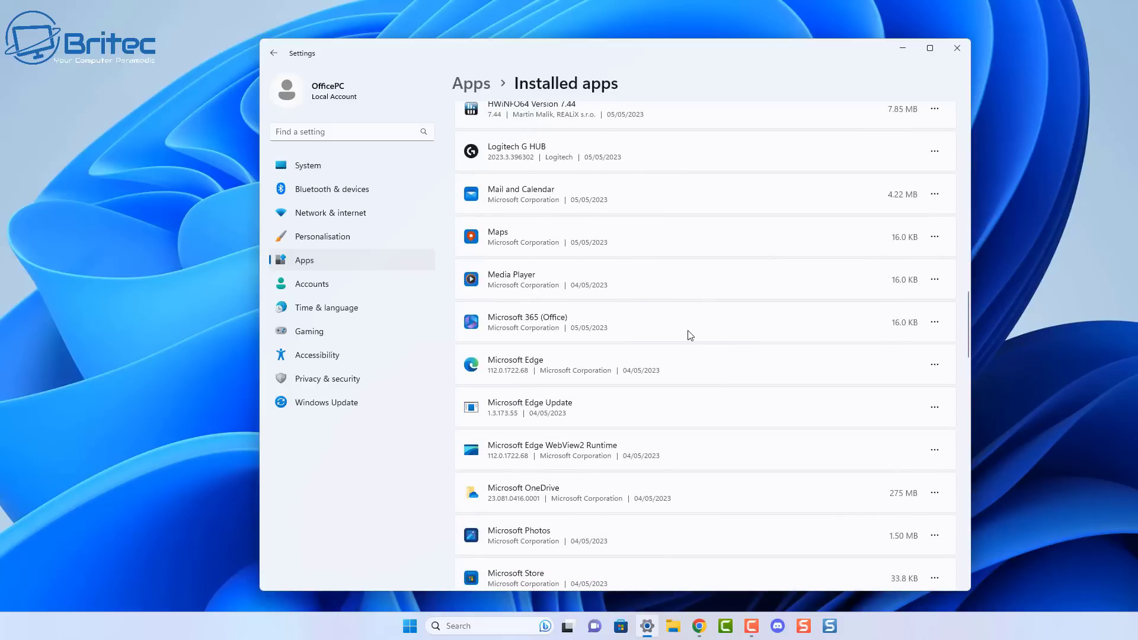
scroll(688, 339, "down", 7)
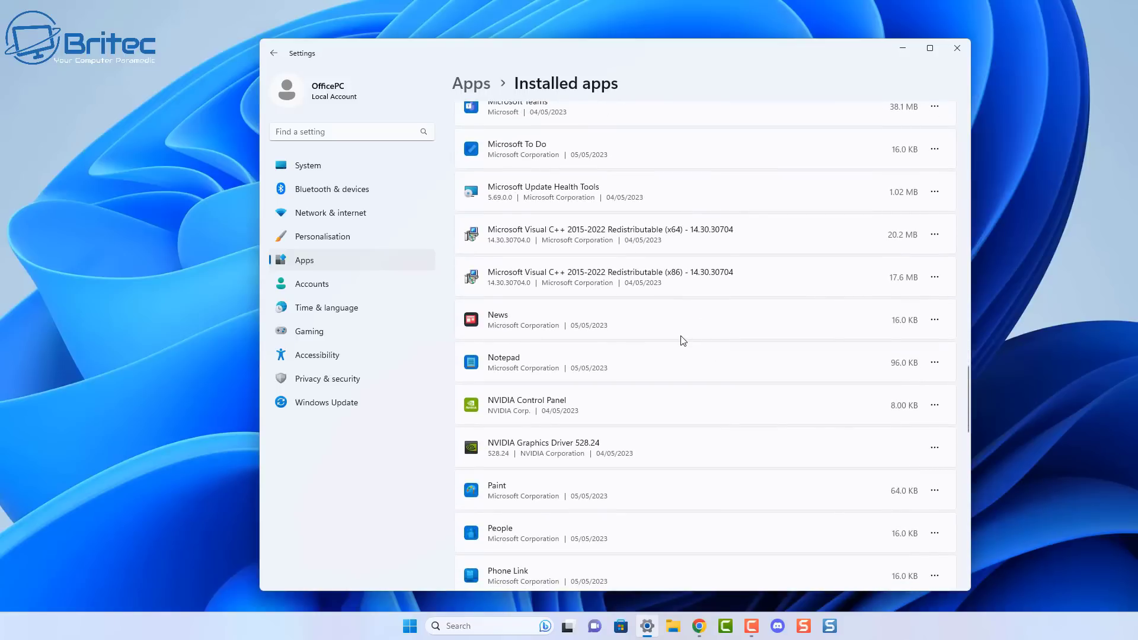
scroll(682, 340, "down", 5)
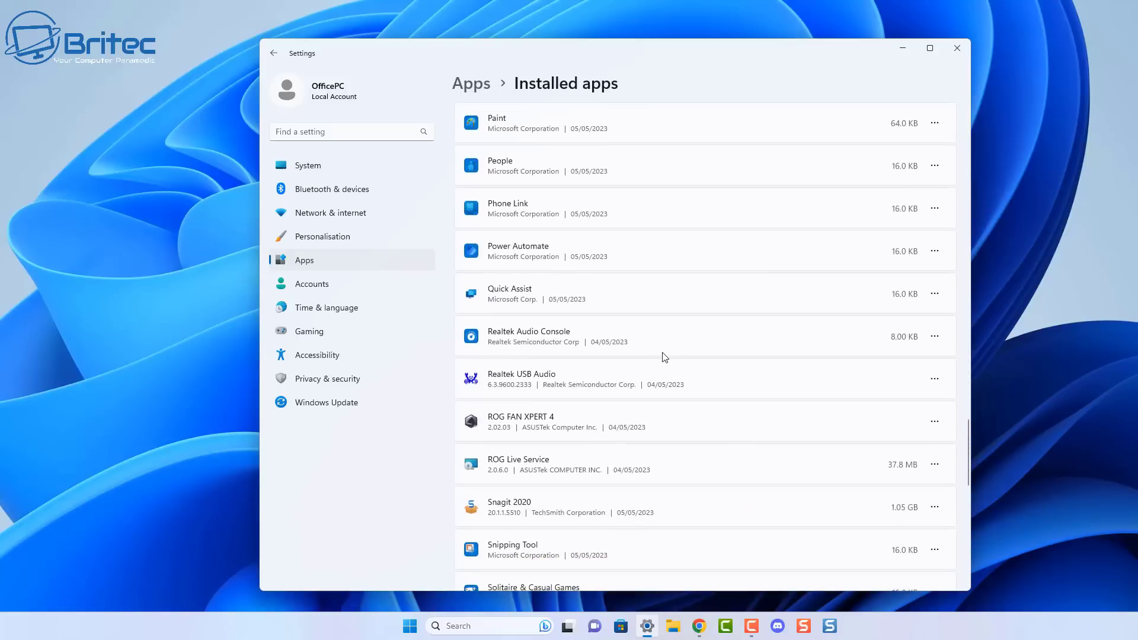
scroll(693, 317, "down", 8)
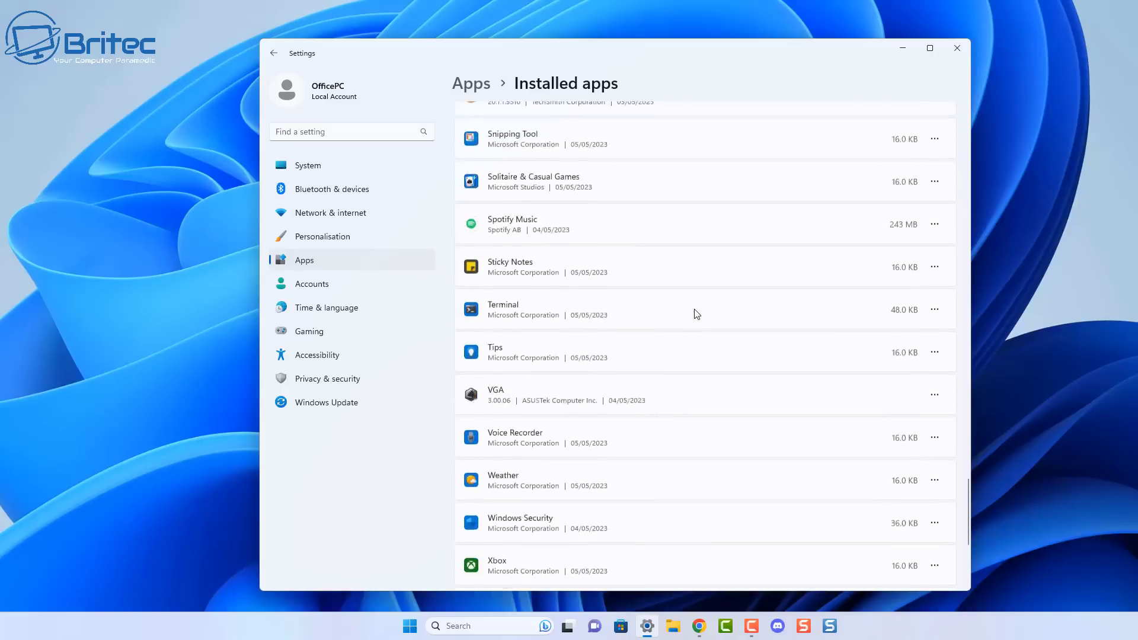
left_click(960, 52)
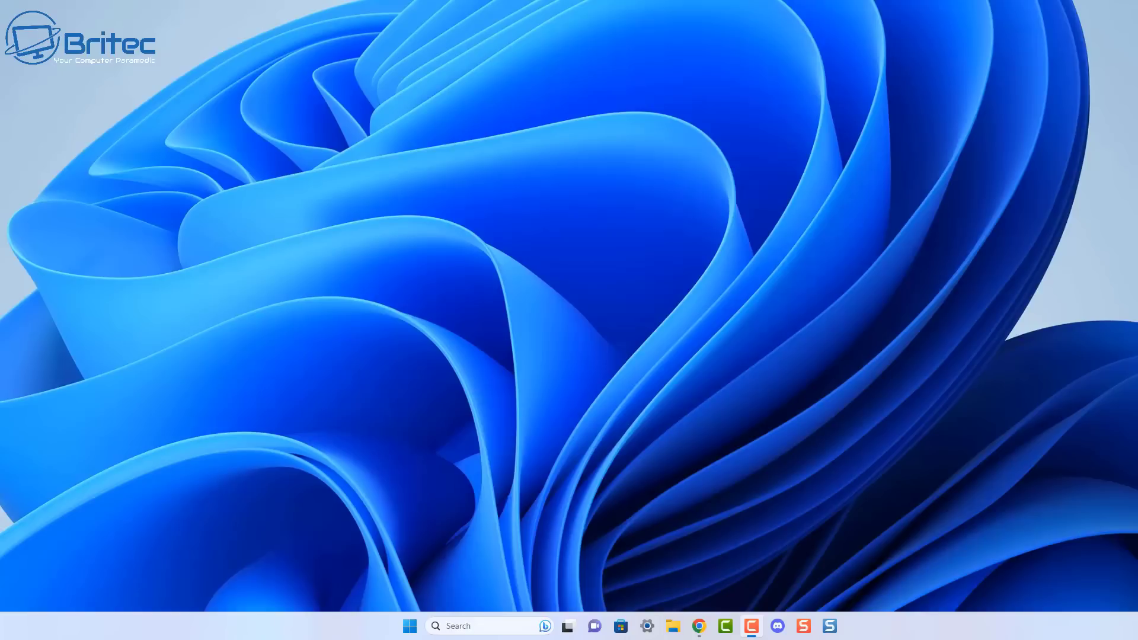
Switch to the O&O AppBuster page in Chrome, download OOAPB.exe and launch it
left_click(703, 630)
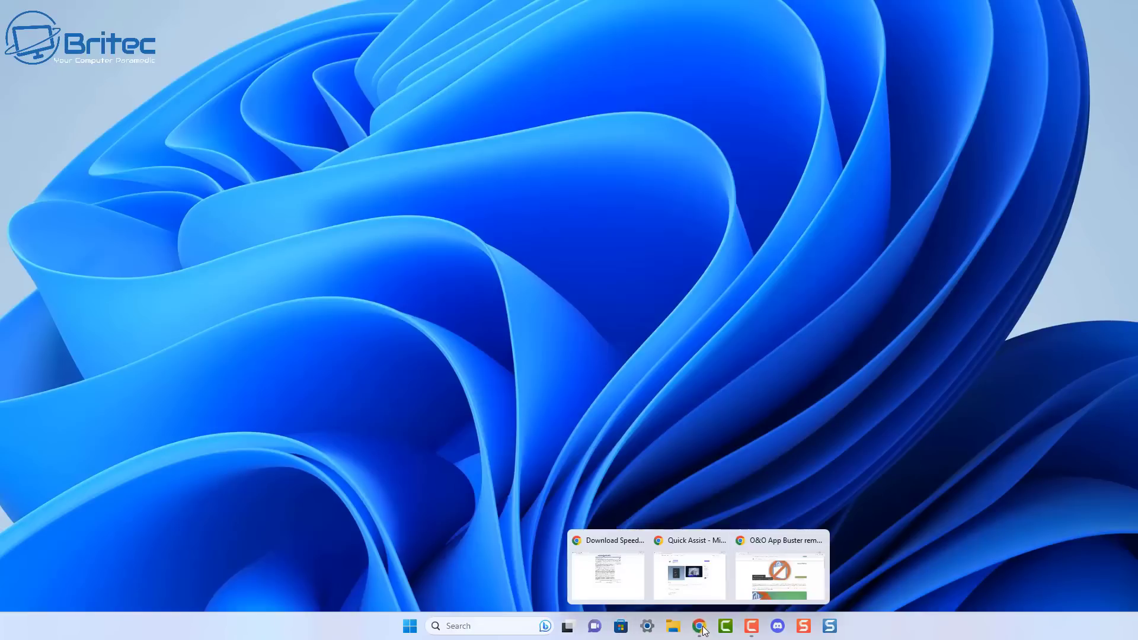
left_click(789, 566)
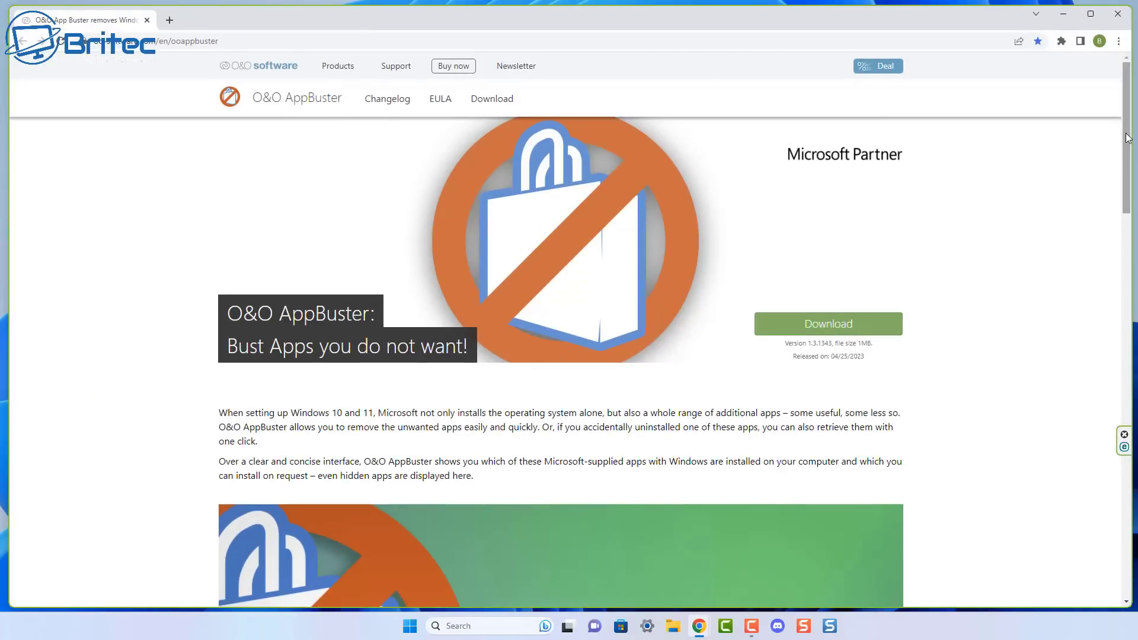
left_click_drag(1126, 137, 1080, 397)
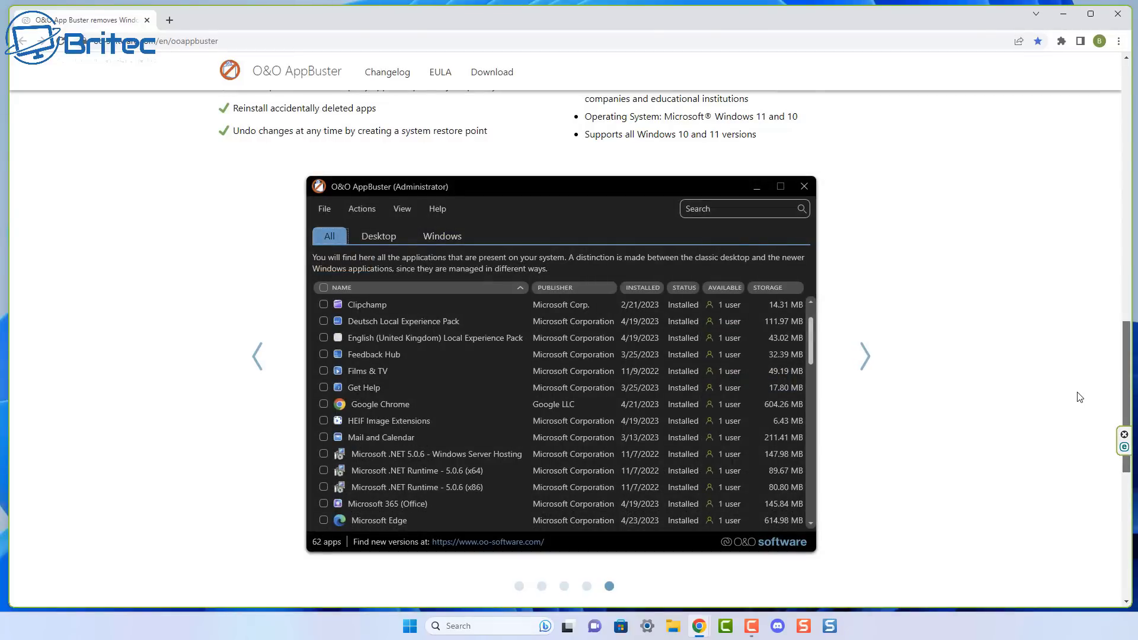
left_click_drag(1080, 397, 1082, 344)
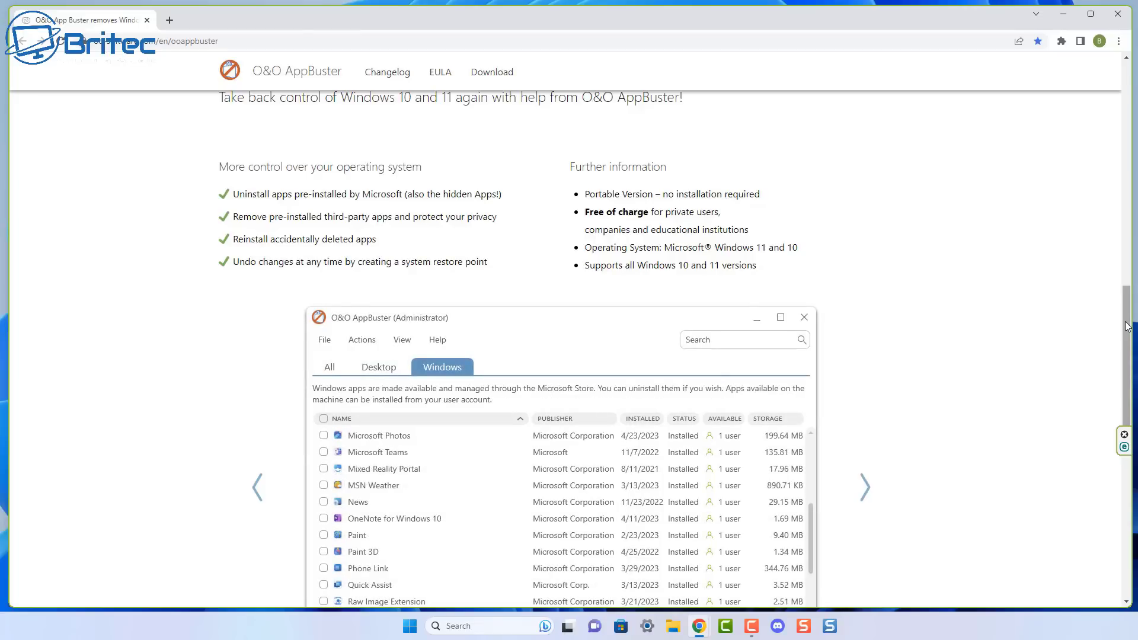
left_click_drag(1126, 327, 1126, 171)
scroll(815, 279, "up", 5)
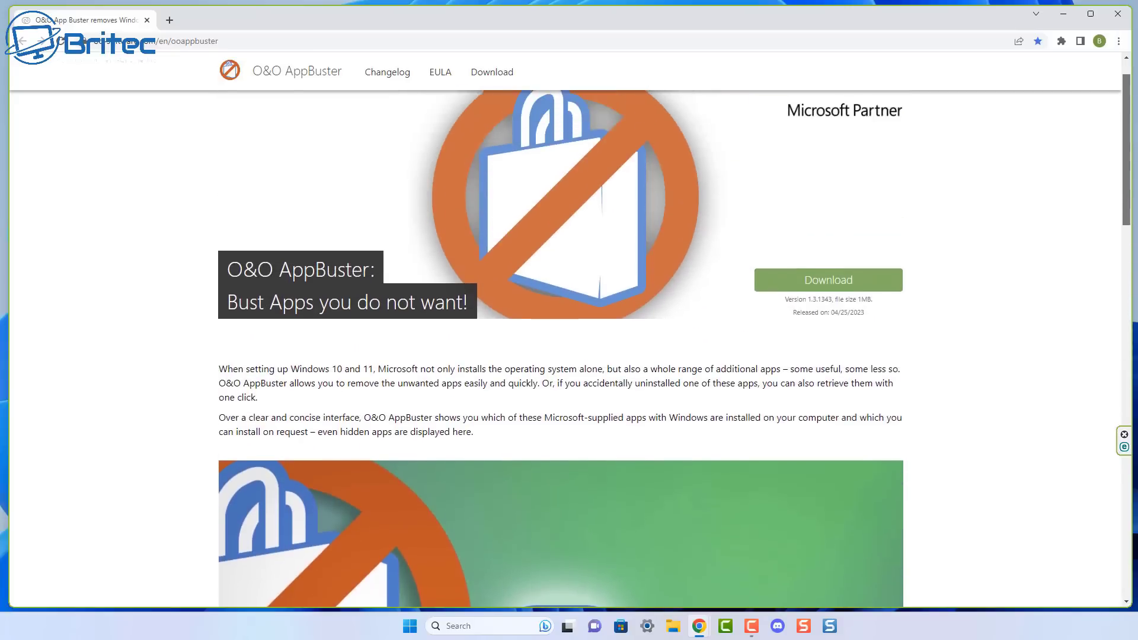
left_click(851, 323)
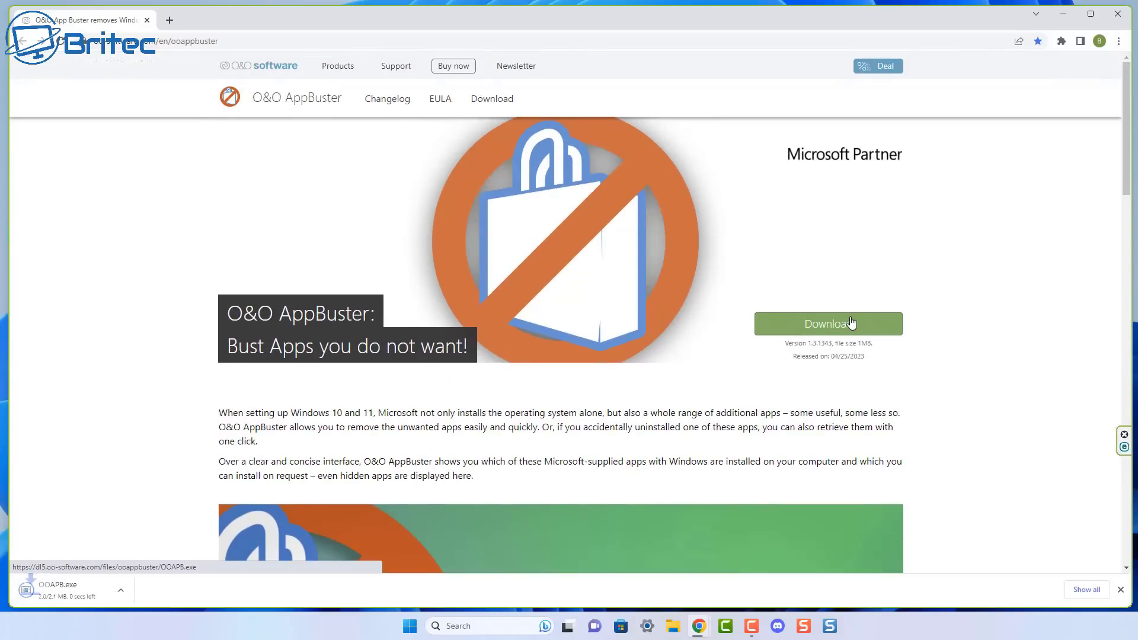
left_click(114, 605)
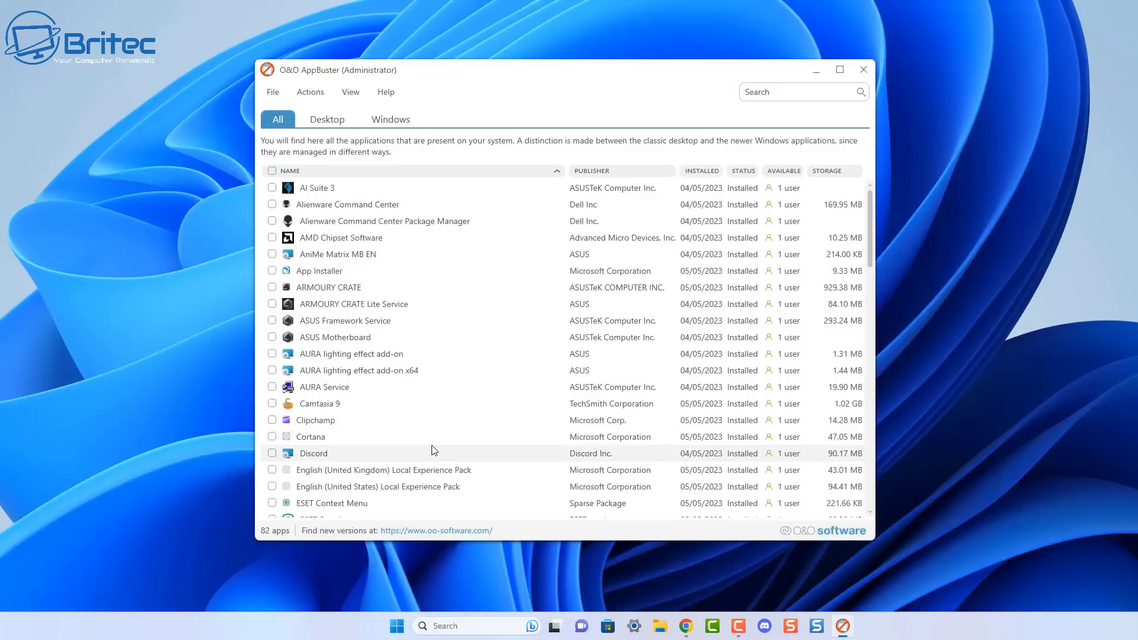
Mark Clipchamp, Cortana, Feedback Hub, Get Help, and Mail and Calendar for removal in the app list
left_click(272, 420)
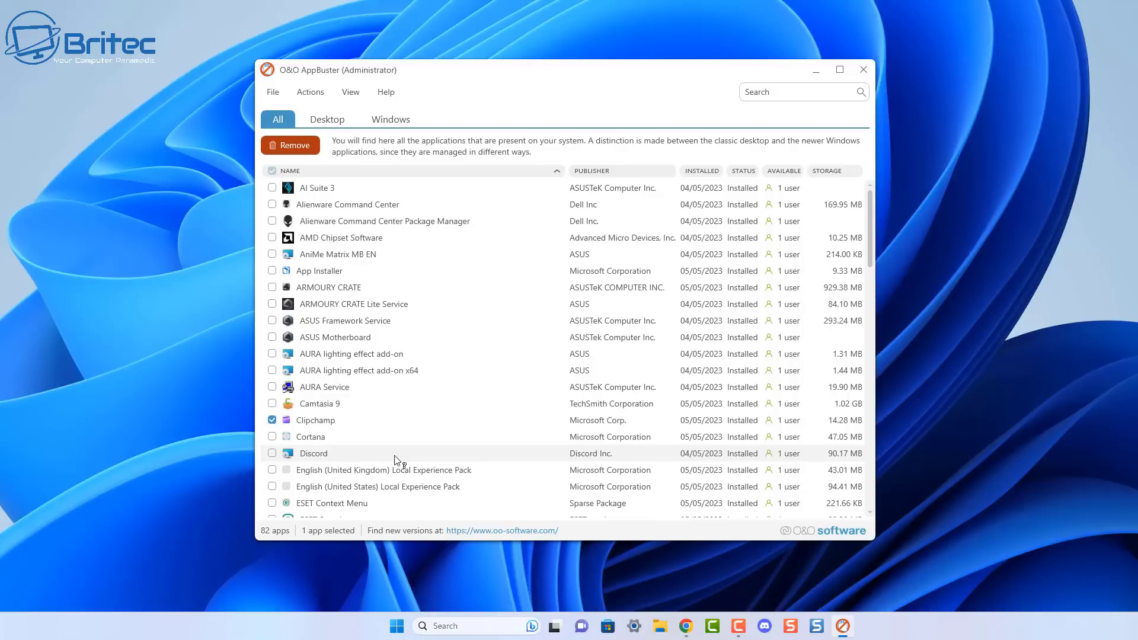
left_click(272, 436)
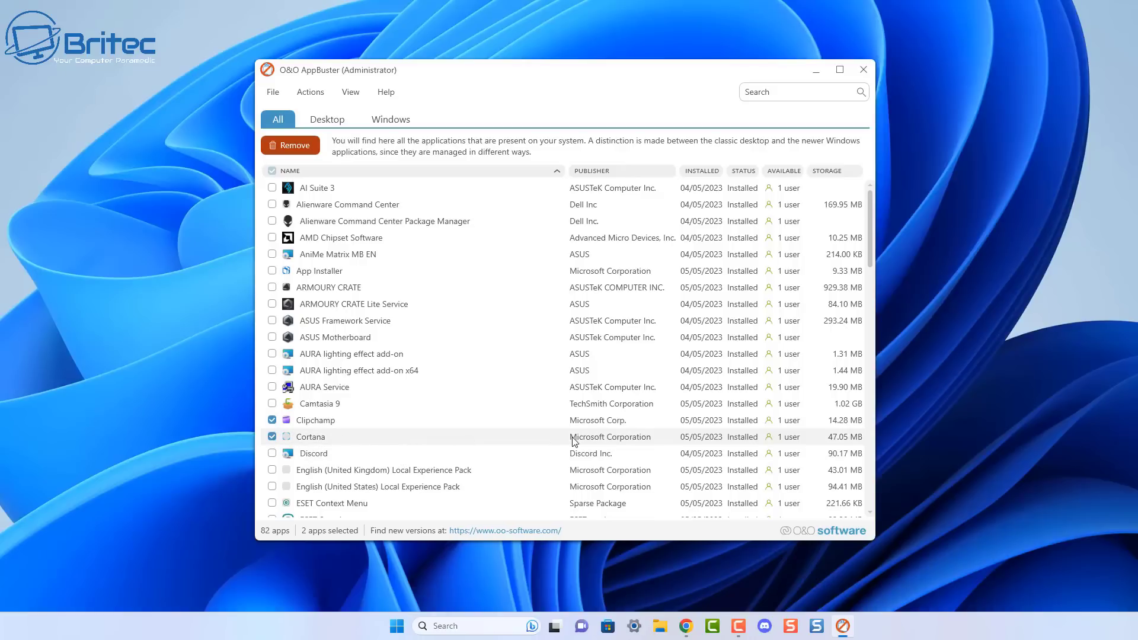
scroll(572, 443, "down", 1)
scroll(570, 443, "down", 1)
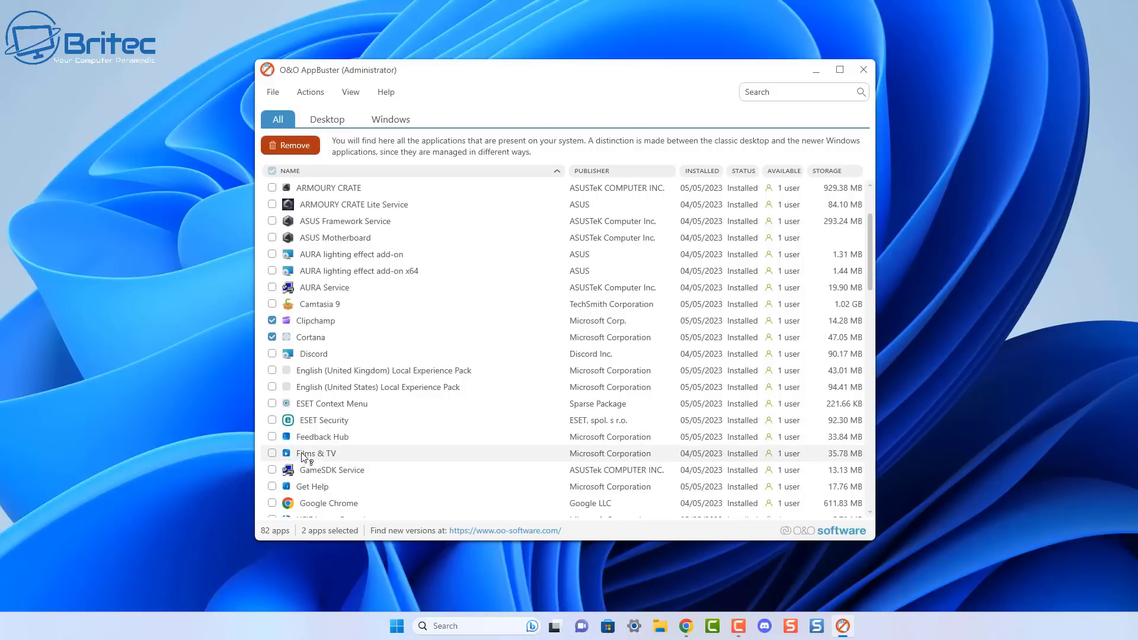
left_click(272, 437)
scroll(374, 464, "down", 1)
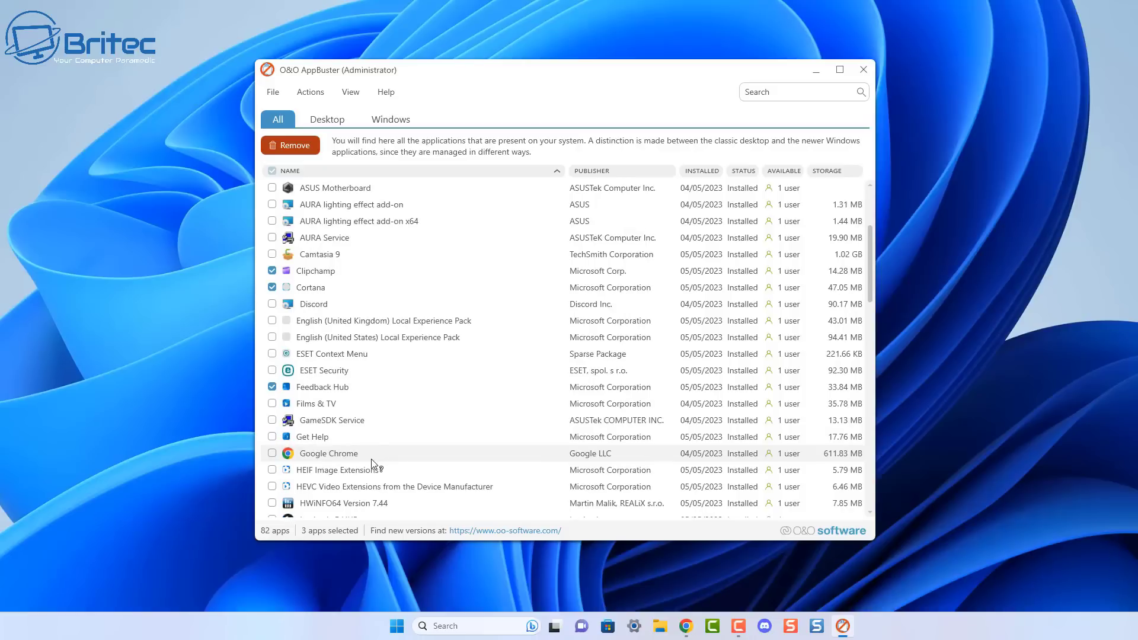
left_click(272, 437)
scroll(373, 453, "down", 1)
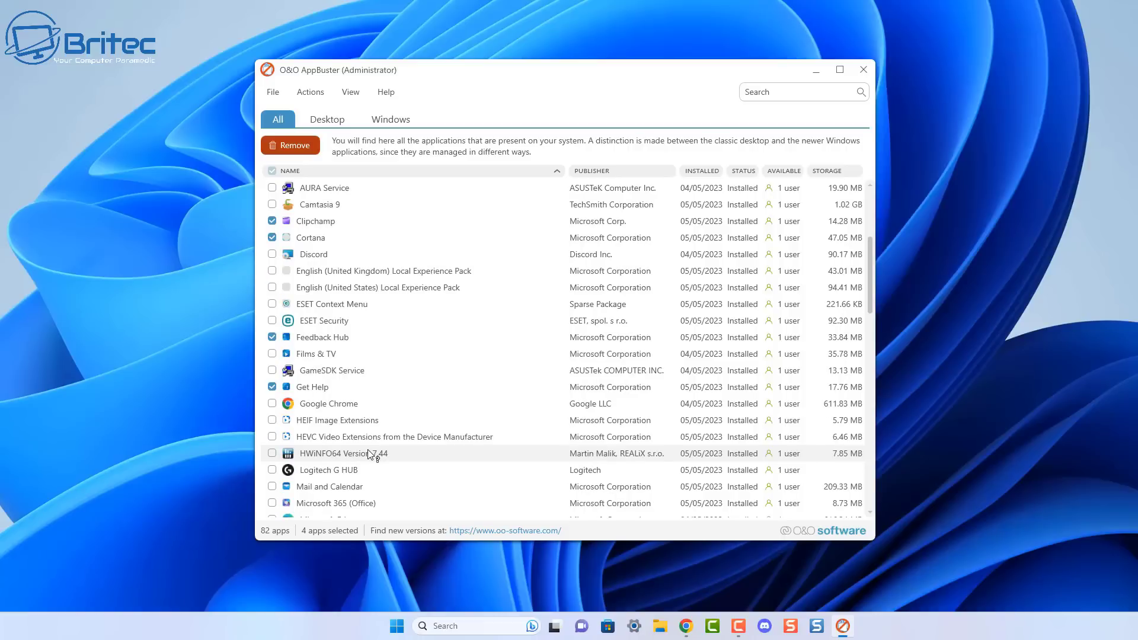
scroll(368, 454, "down", 1)
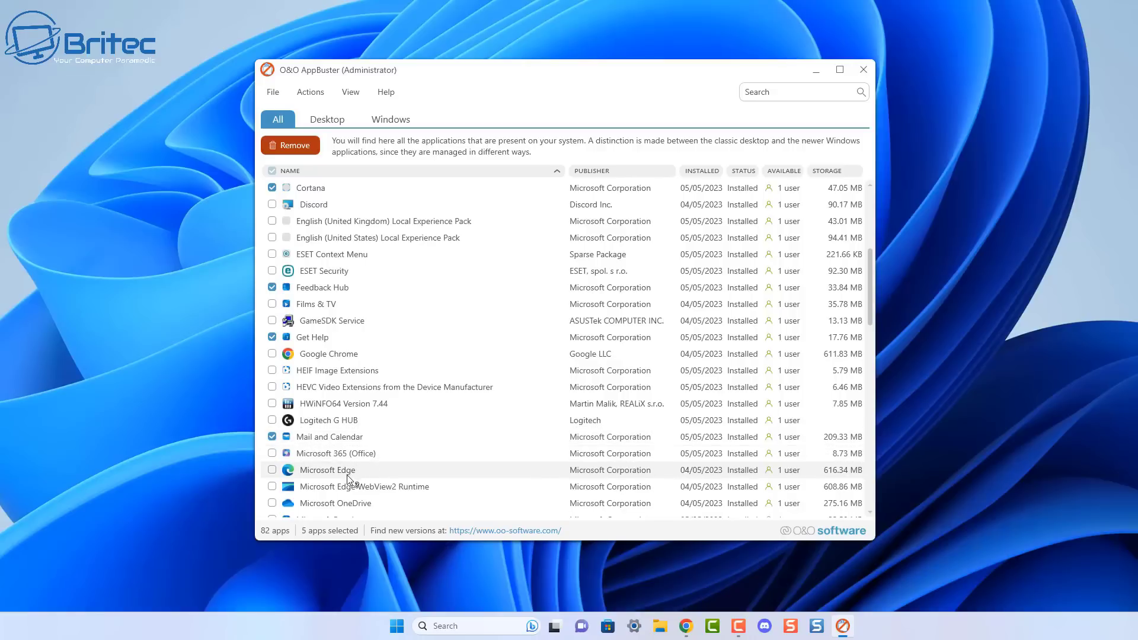
Add Microsoft Edge, Microsoft Edge WebView2 Runtime, Microsoft OneDrive and Microsoft People to the apps selected for removal
scroll(342, 480, "down", 1)
scroll(341, 480, "down", 1)
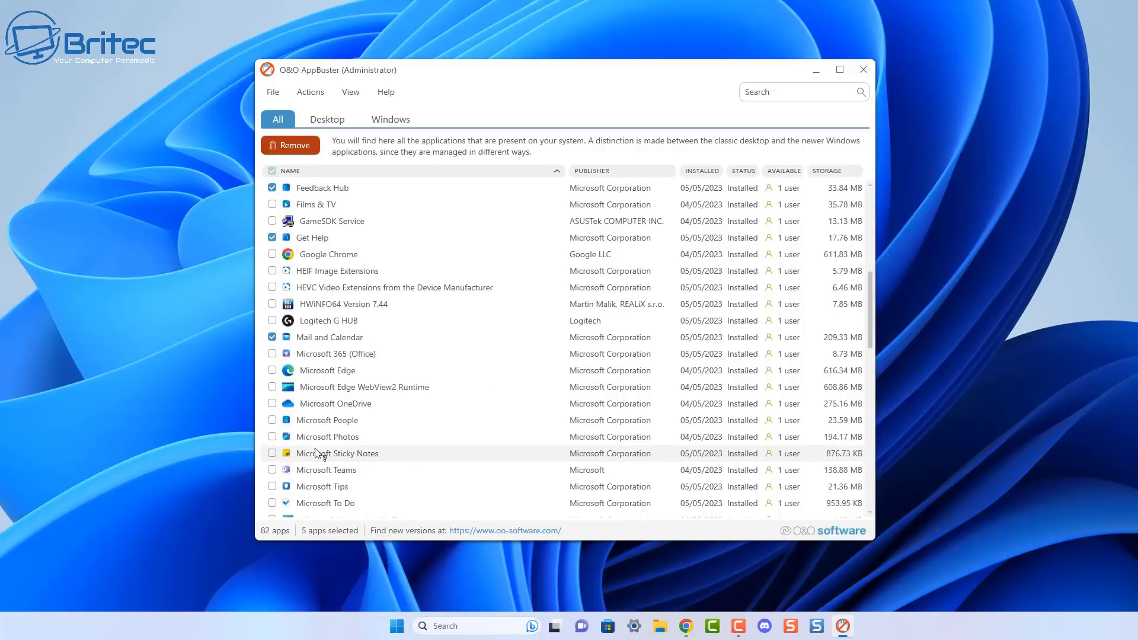
left_click(272, 371)
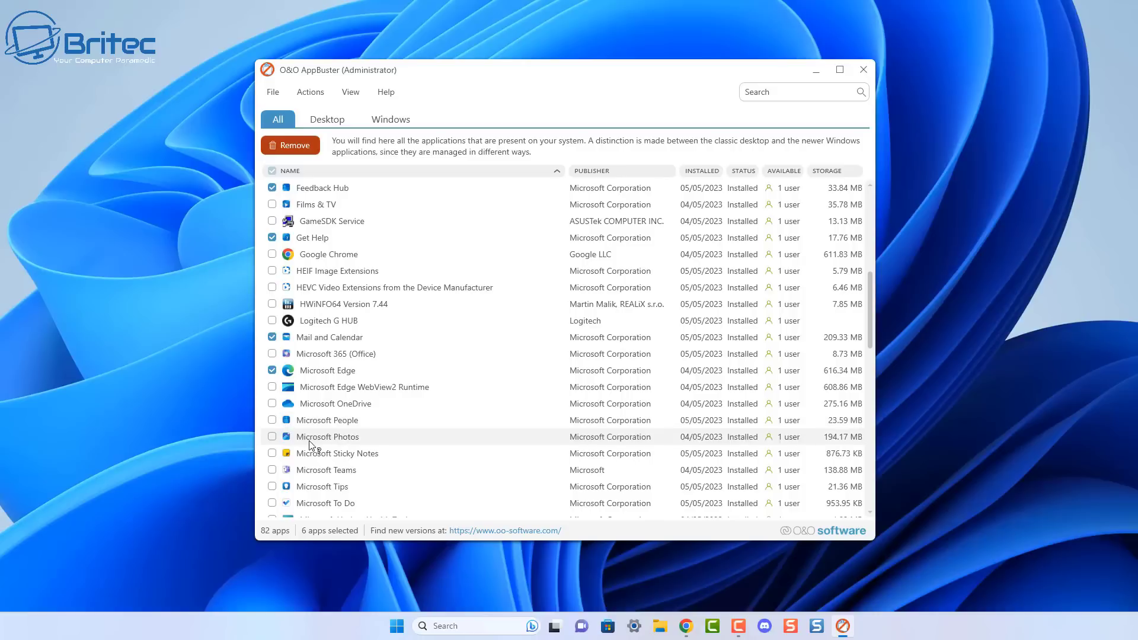
left_click(272, 387)
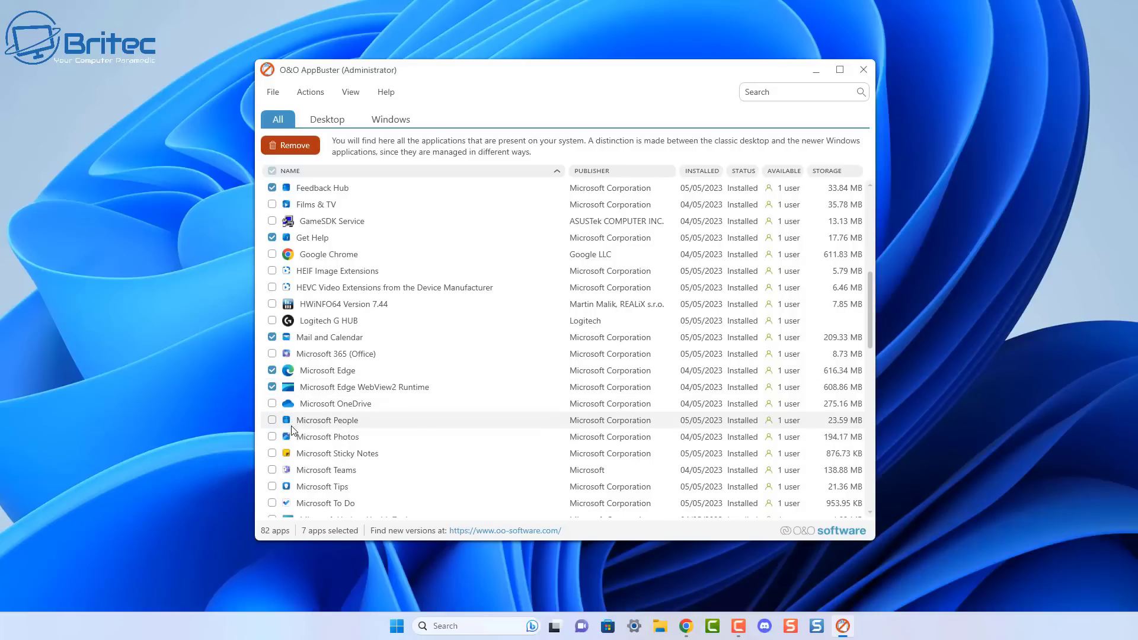
left_click(272, 403)
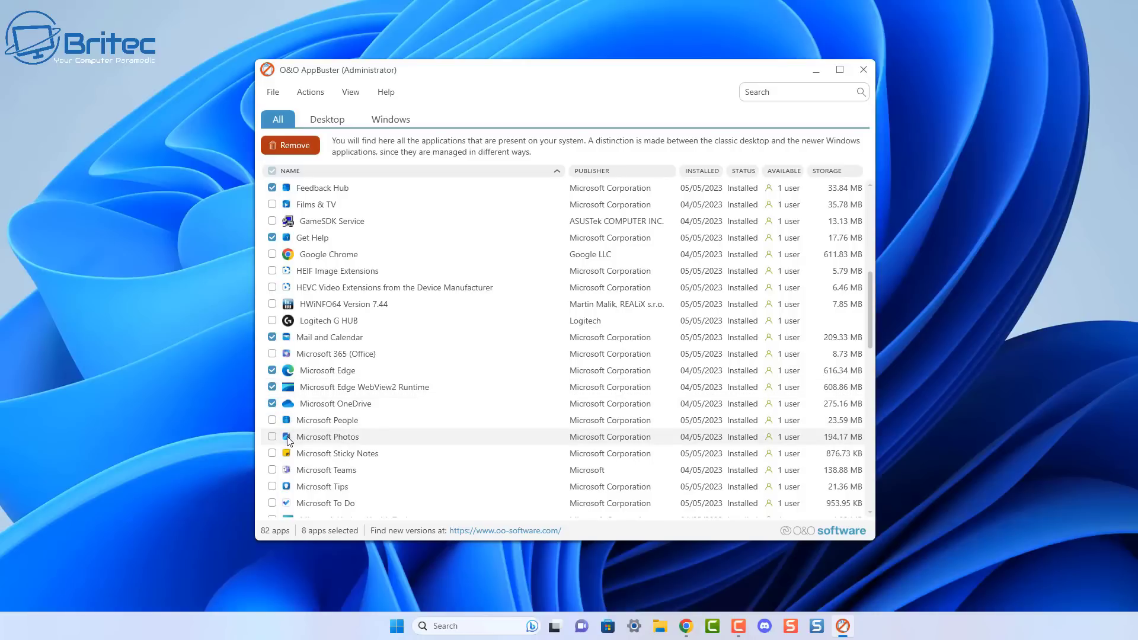
left_click(272, 420)
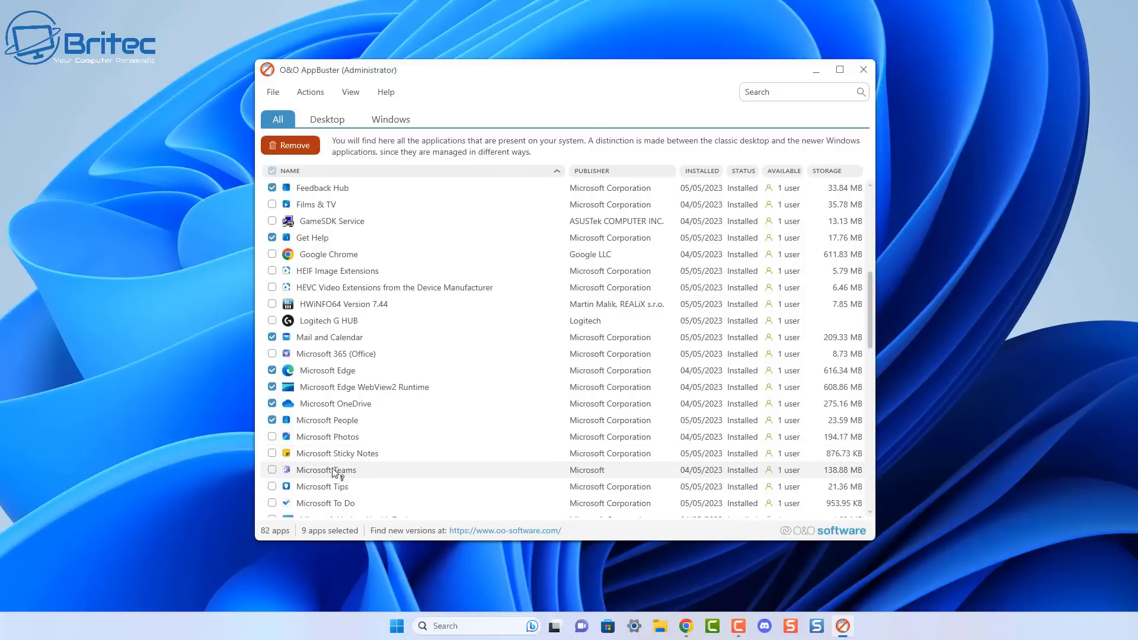
Add Microsoft Sticky Notes, Microsoft Teams, Microsoft Tips and Microsoft To Do to the removal selection
left_click(279, 455)
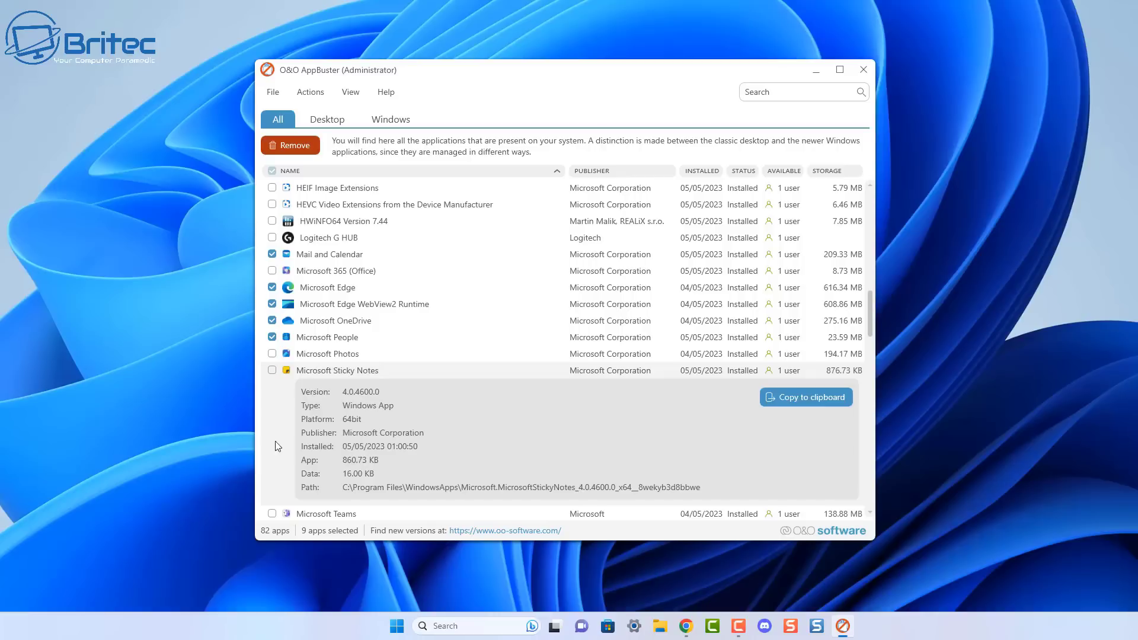
left_click(273, 370)
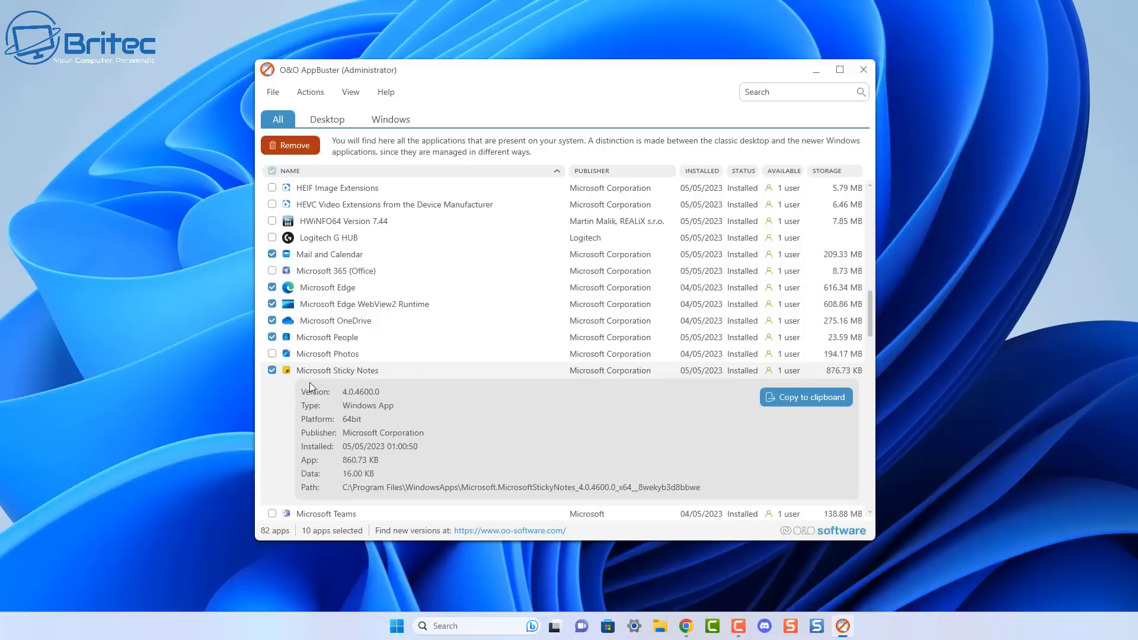
scroll(308, 383, "down", 3)
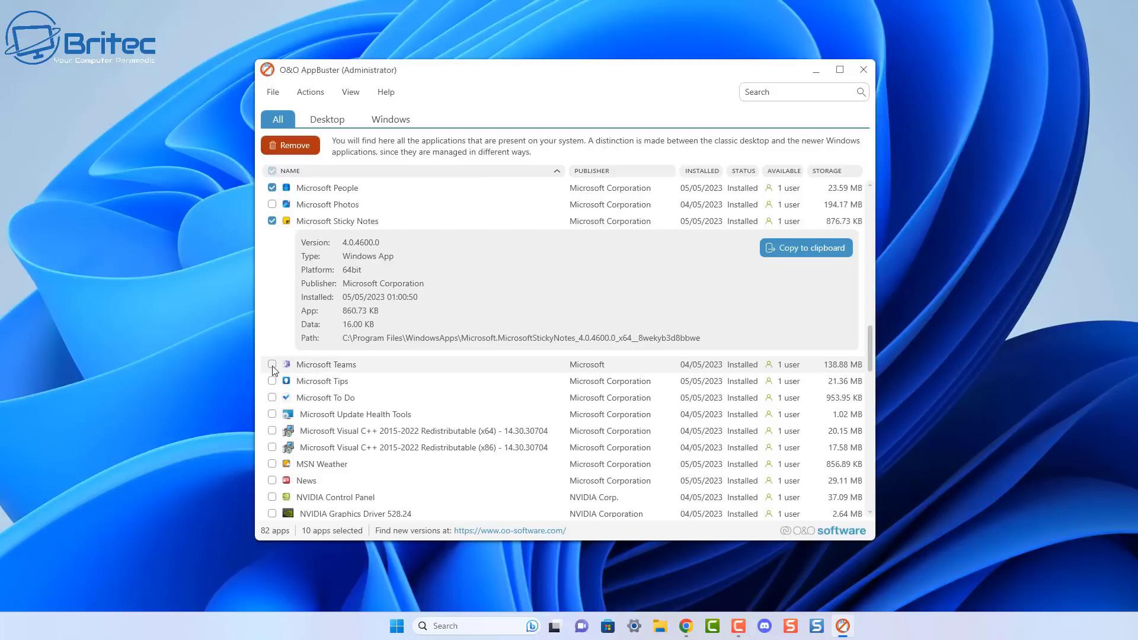
left_click(272, 364)
left_click(272, 381)
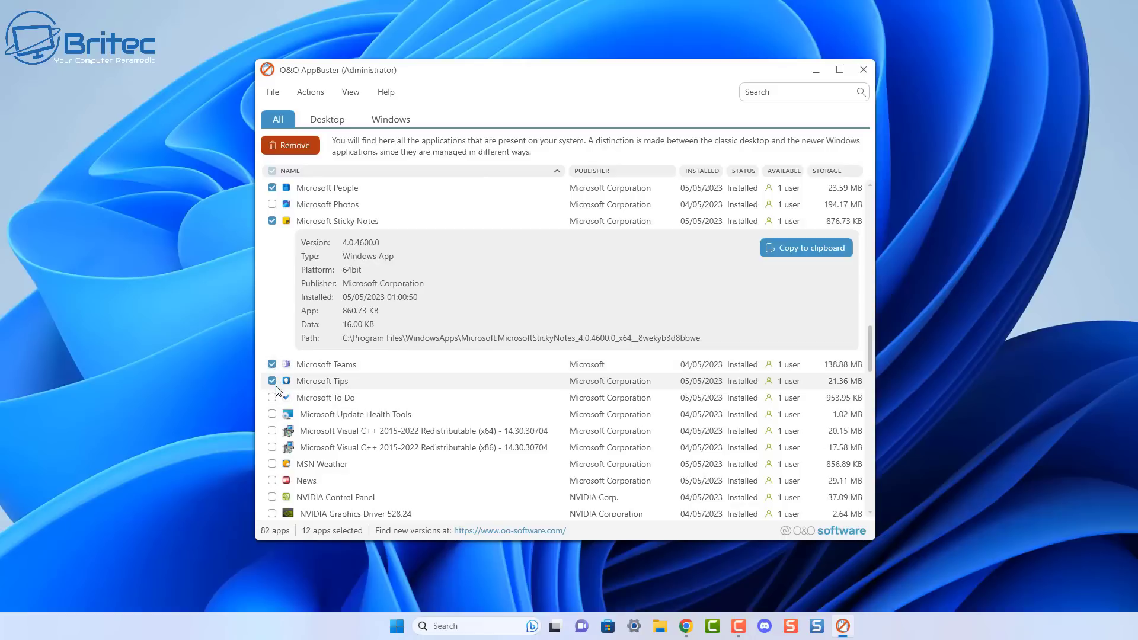
left_click(272, 398)
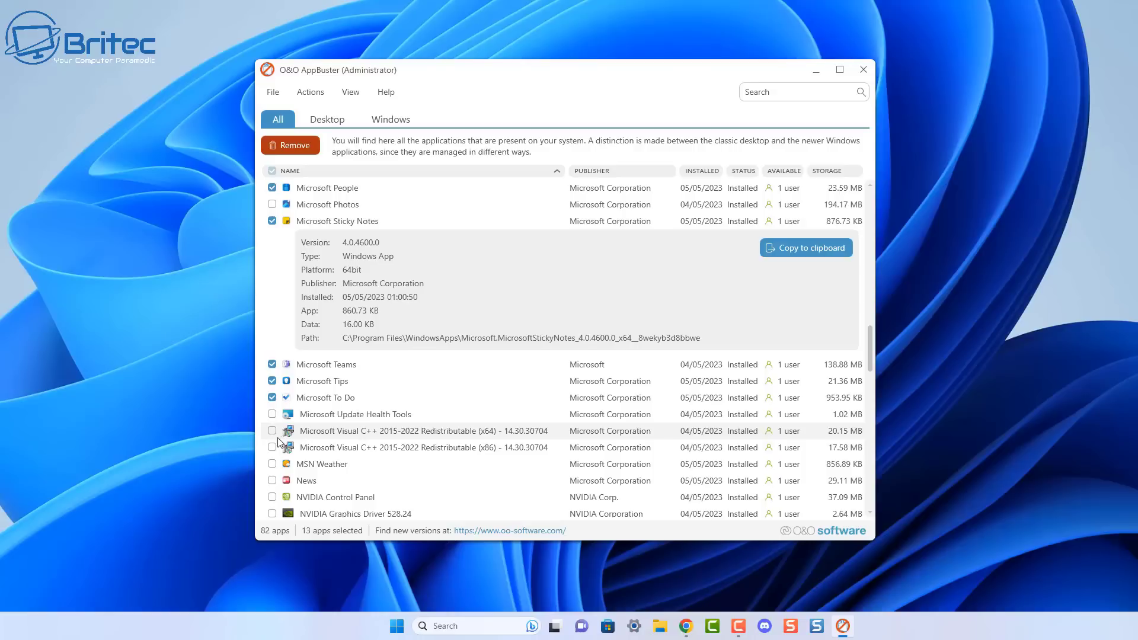
Also select MSN Weather, News, Phone Link and Power Automate for removal
left_click(272, 464)
left_click(272, 481)
scroll(272, 481, "down", 3)
left_click(272, 369)
scroll(272, 362, "down", 1)
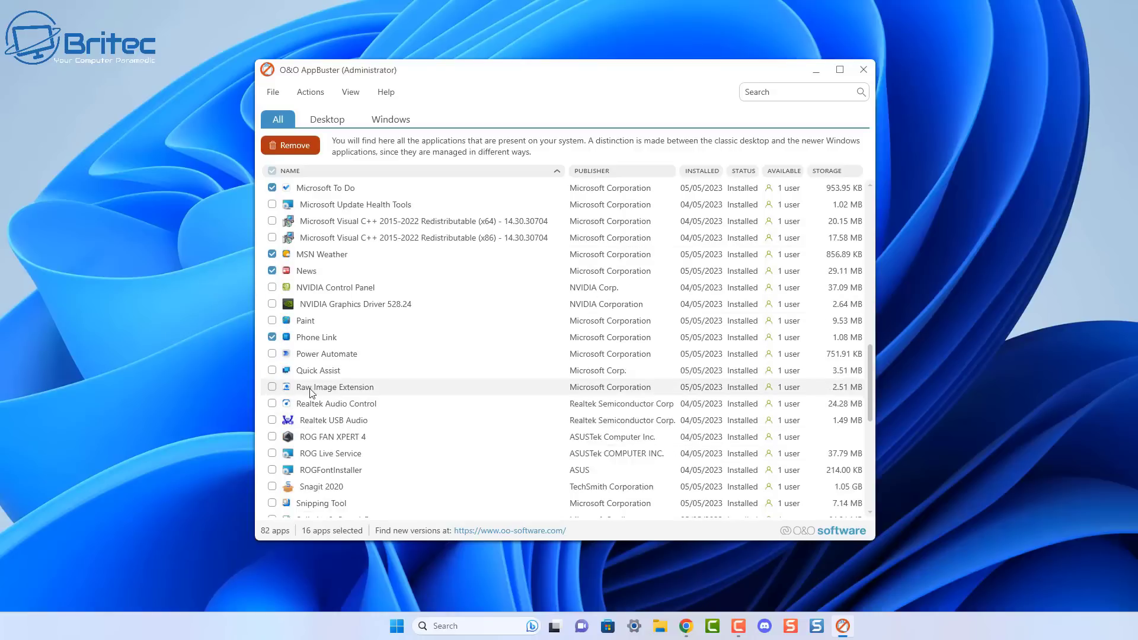
left_click(272, 353)
Select Snipping Tool, Solitaire & Casual Games, Spotify Music and other unneeded apps further down the list, and review the selection
scroll(272, 356, "down", 3)
left_click(272, 353)
left_click(272, 370)
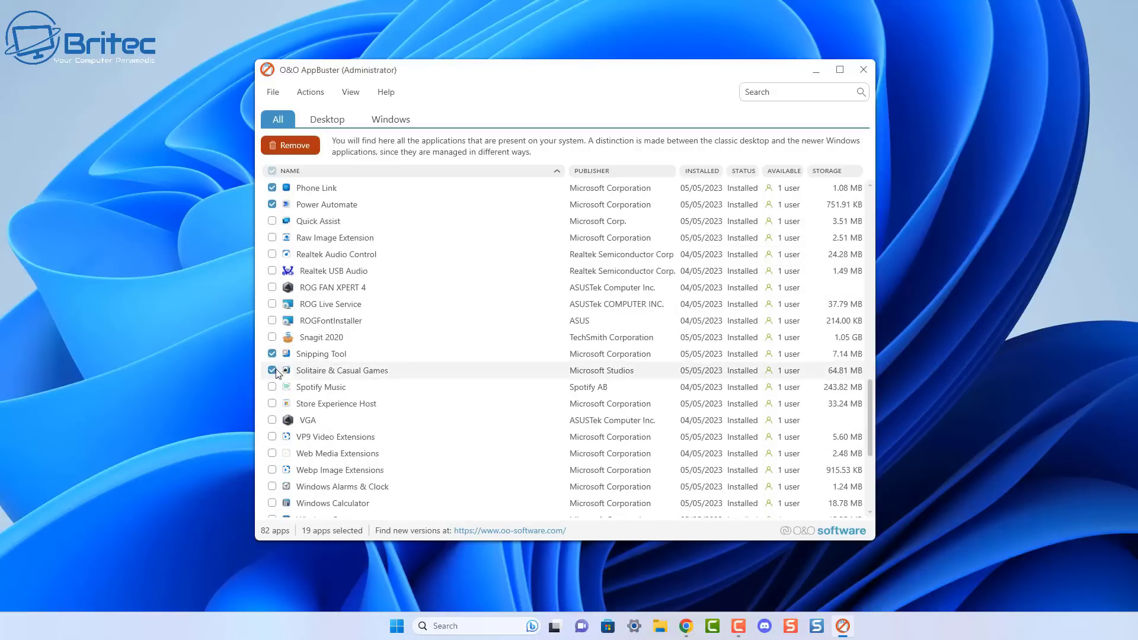
left_click(272, 386)
scroll(272, 403, "down", 3)
left_click(272, 436)
scroll(272, 468, "down", 3)
left_click(272, 452)
scroll(273, 468, "up", 10)
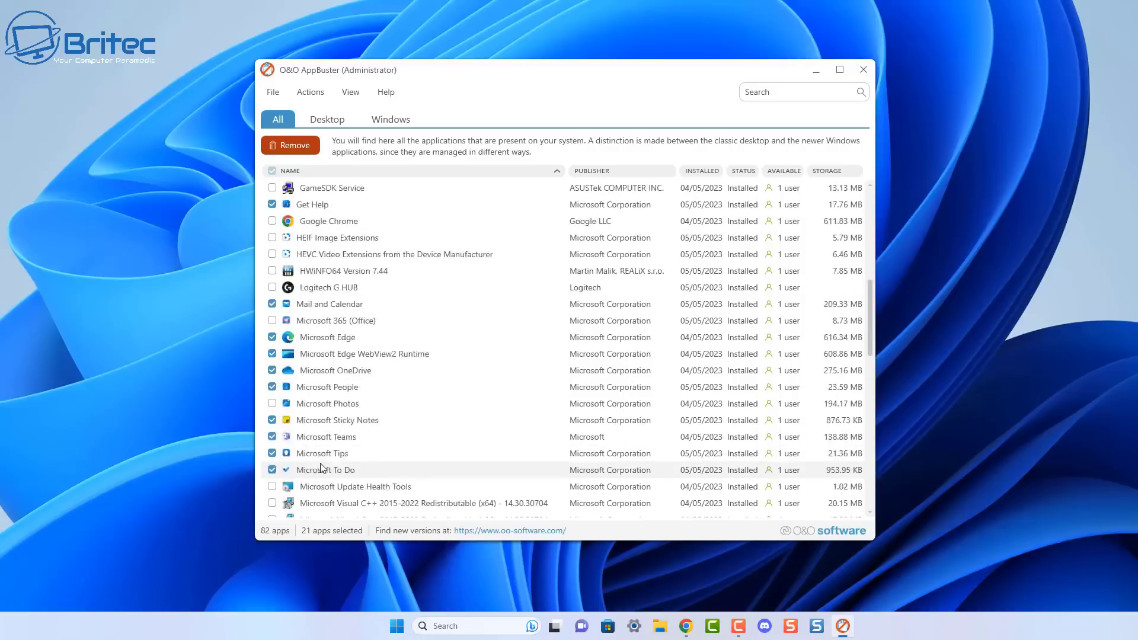
Remove all selected apps, confirm the uninstallation, and close the removal dialog
left_click(289, 145)
left_click(599, 379)
left_click(629, 364)
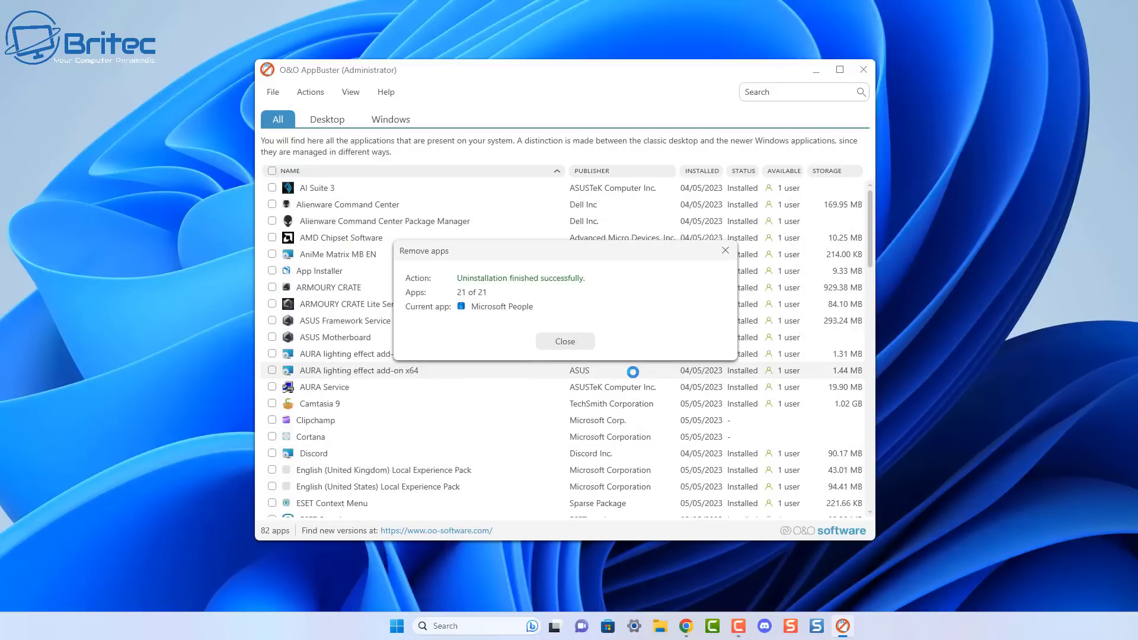
left_click(576, 345)
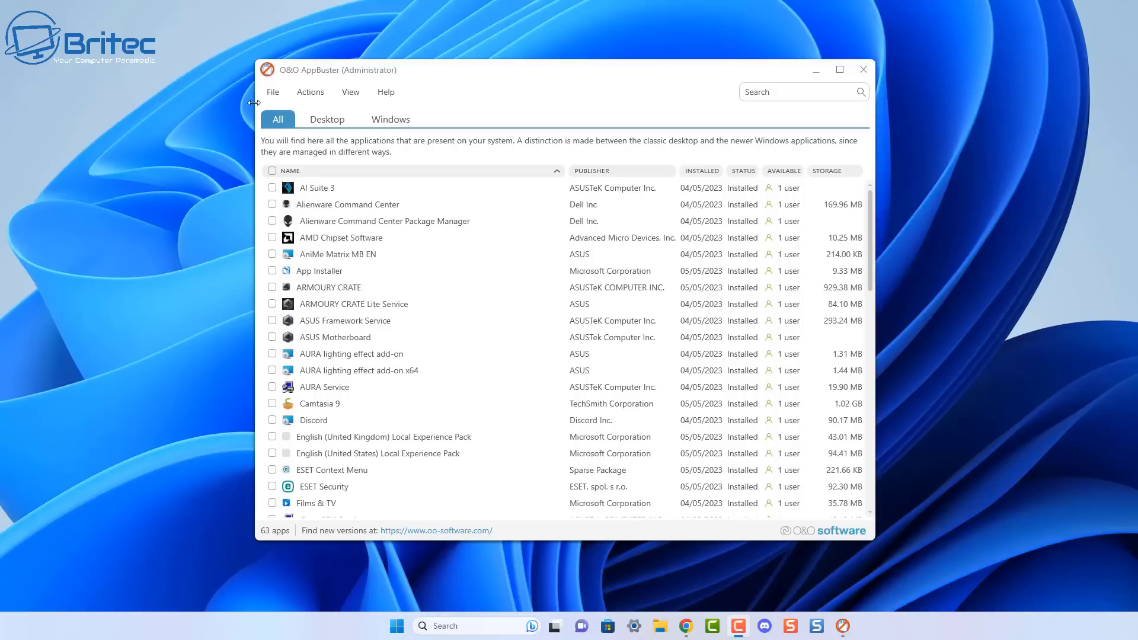
left_click(321, 93)
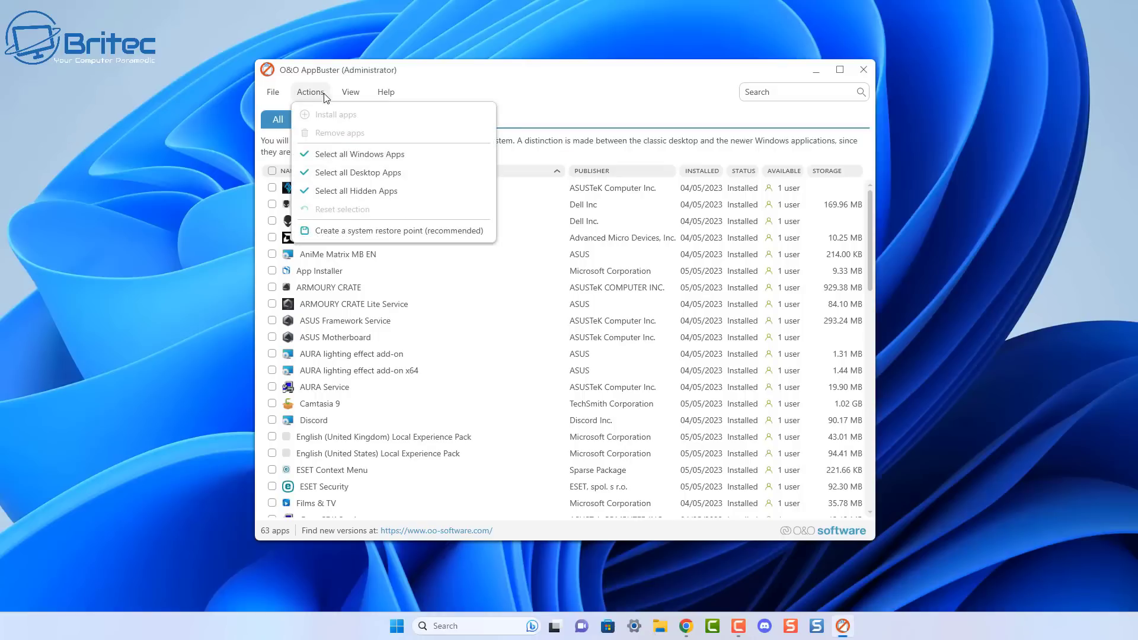
left_click(361, 95)
left_click(358, 95)
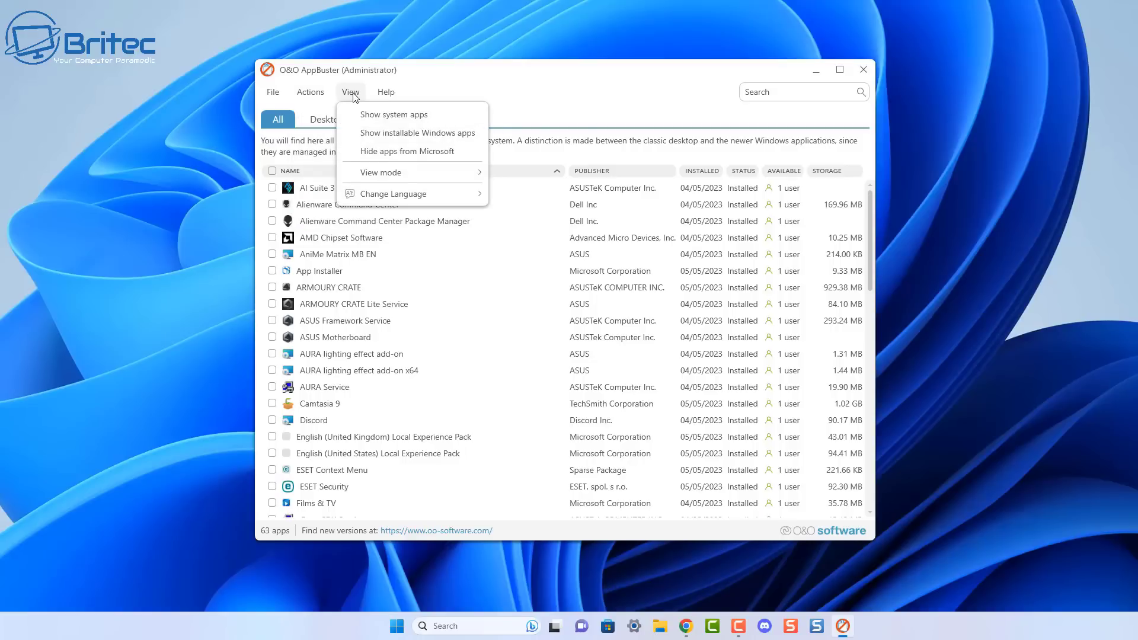
left_click(385, 94)
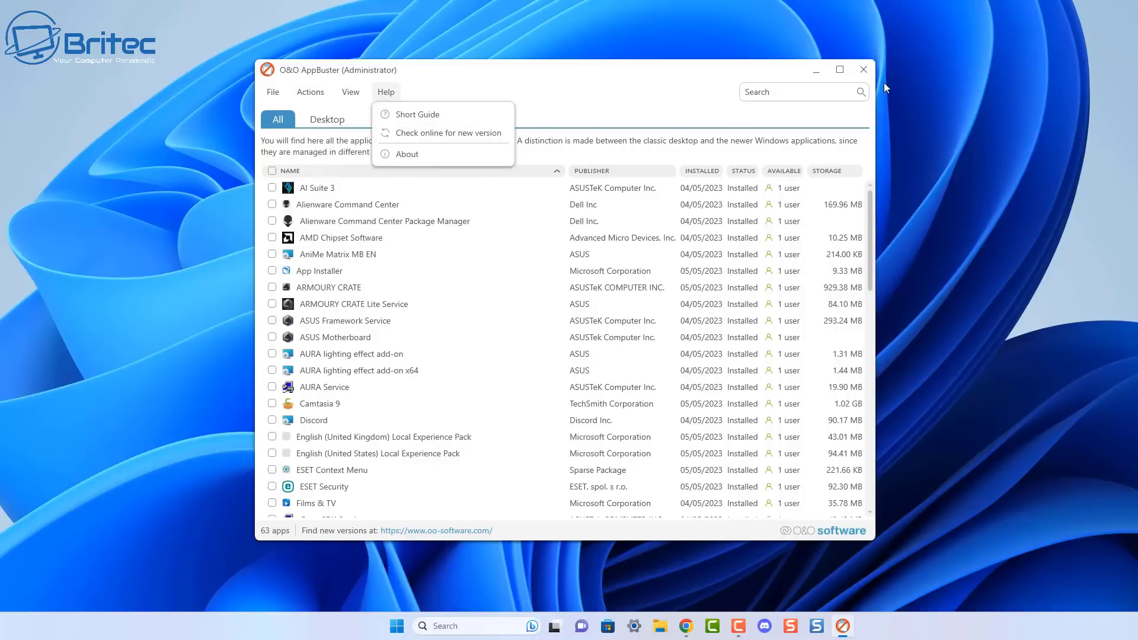
Close O&O AppBuster and uninstall the pinned Messenger app from Start
left_click(862, 72)
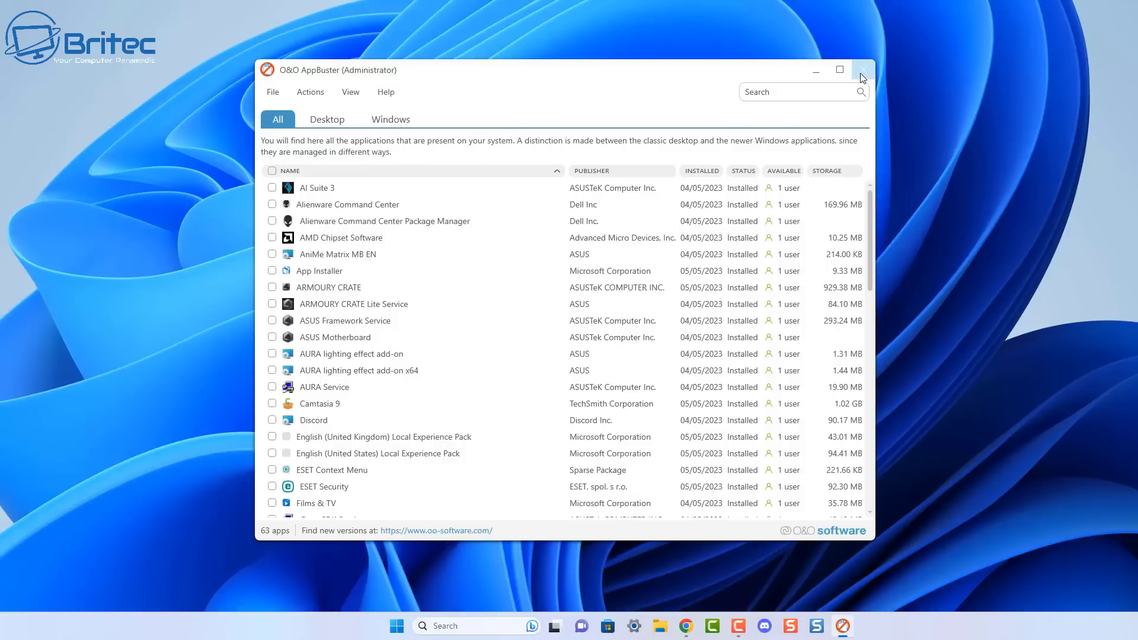
left_click(862, 72)
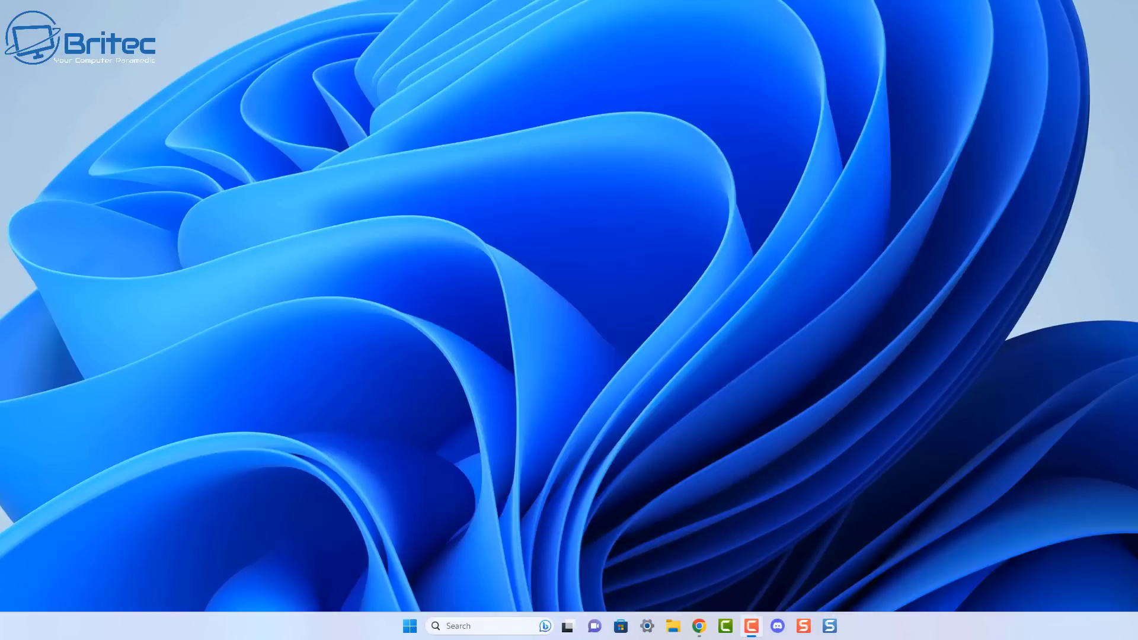
left_click(410, 629)
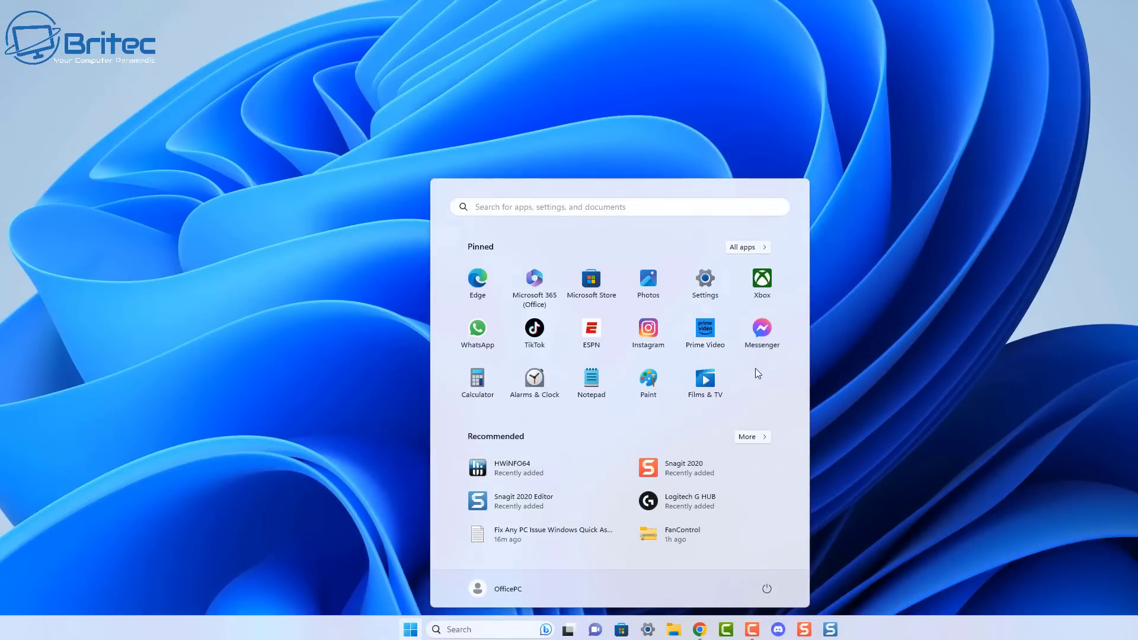
right_click(765, 331)
left_click(784, 381)
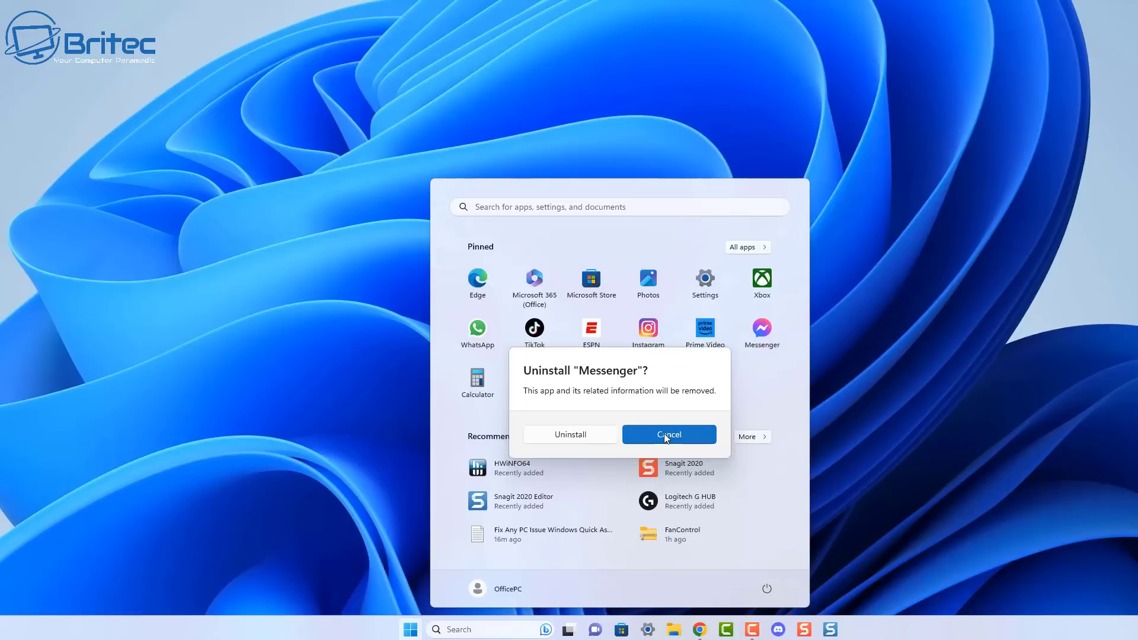
left_click(598, 435)
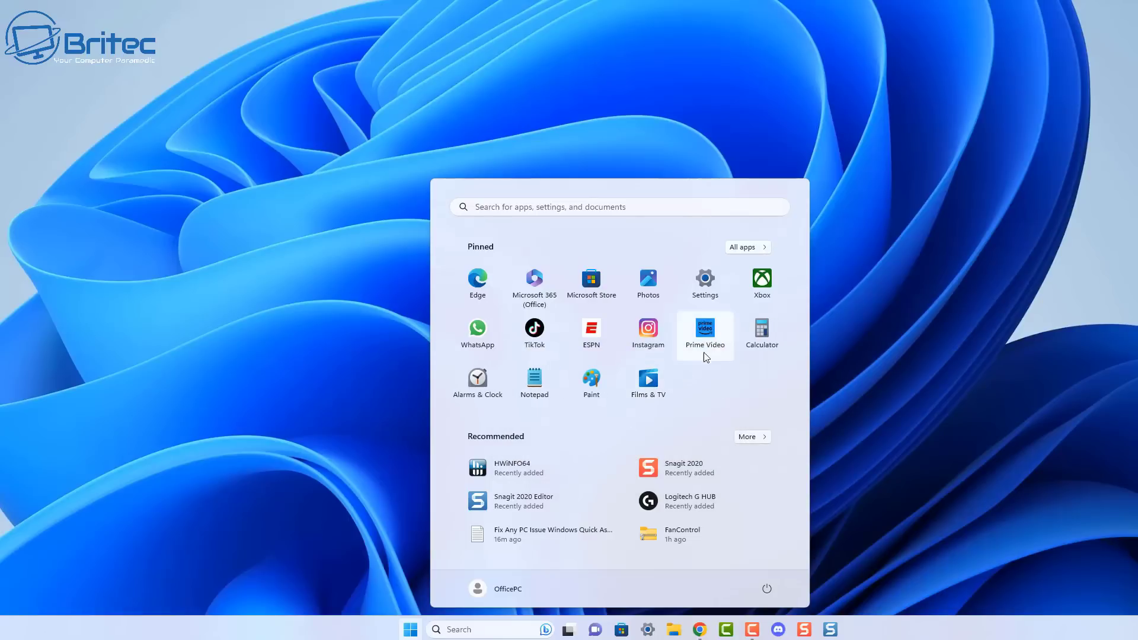
Uninstall the pinned Prime Video and Instagram apps
right_click(710, 338)
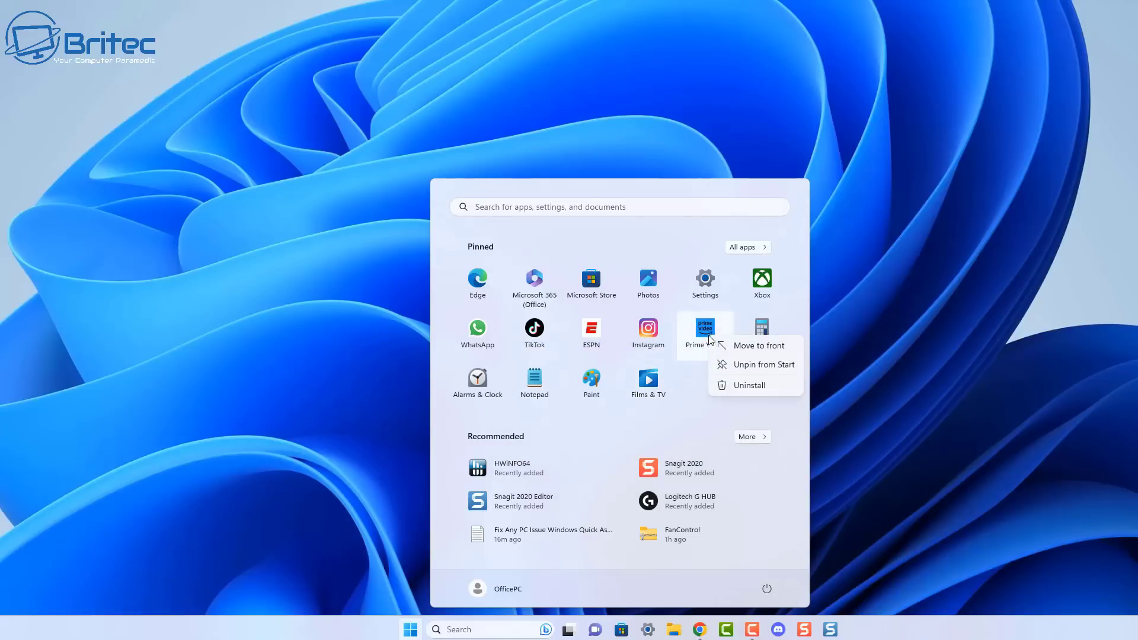
left_click(727, 385)
left_click(567, 437)
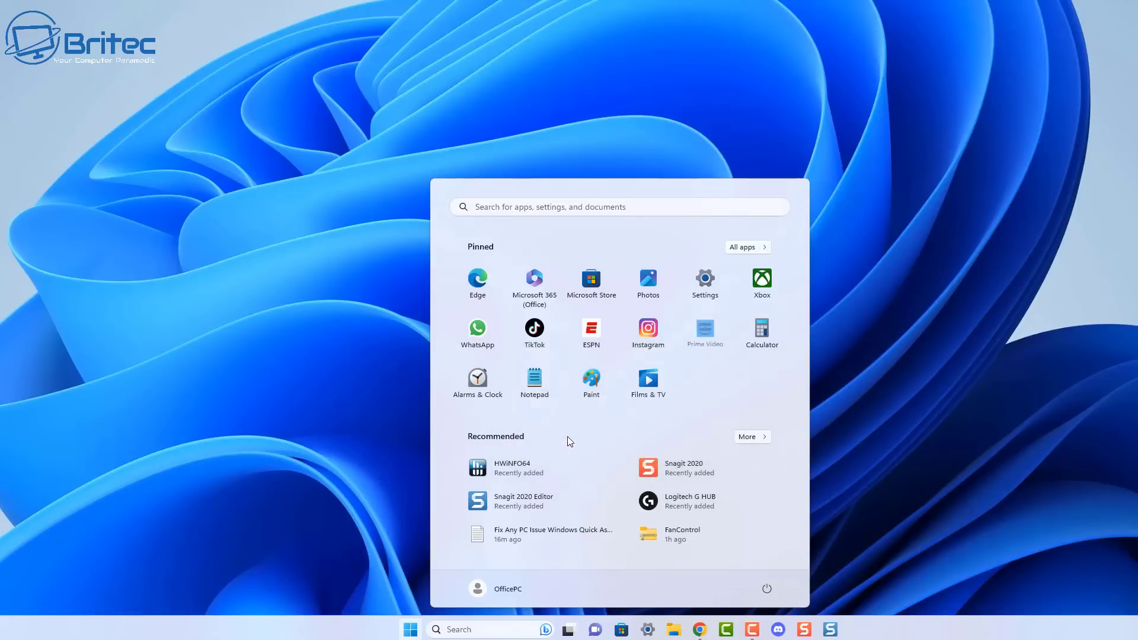
right_click(652, 330)
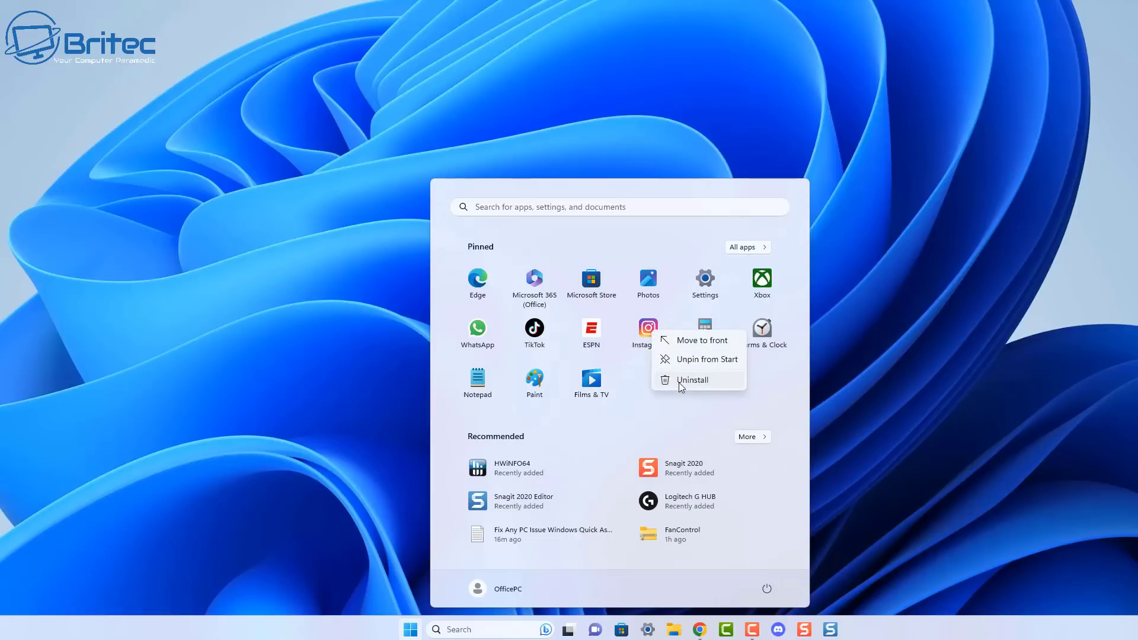
left_click(679, 383)
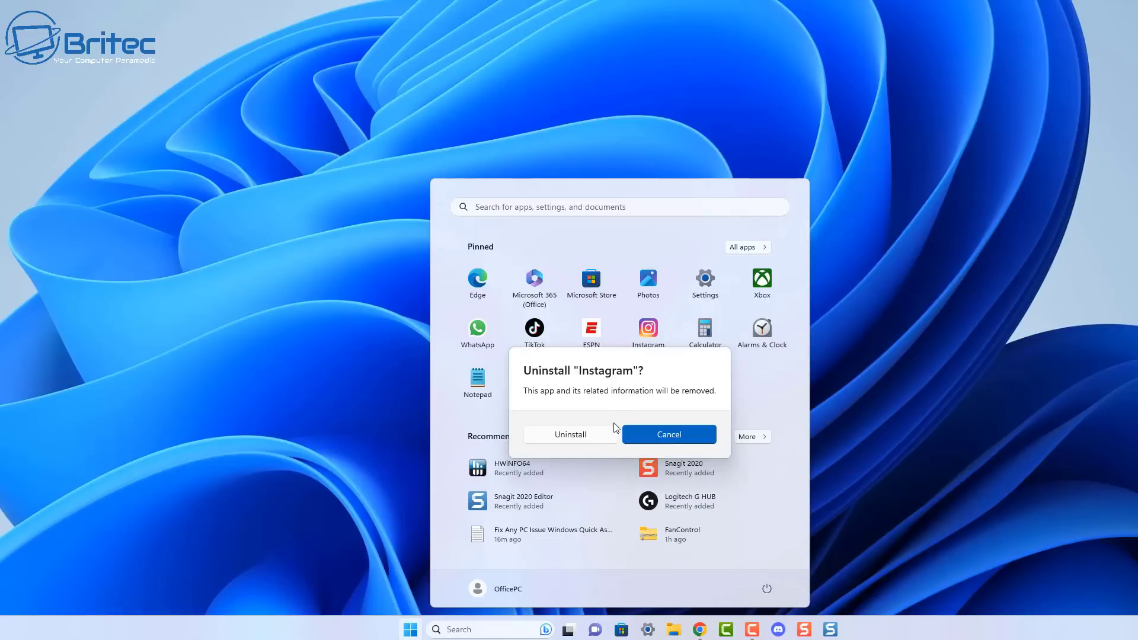
left_click(588, 437)
Uninstall the pinned ESPN app
right_click(595, 345)
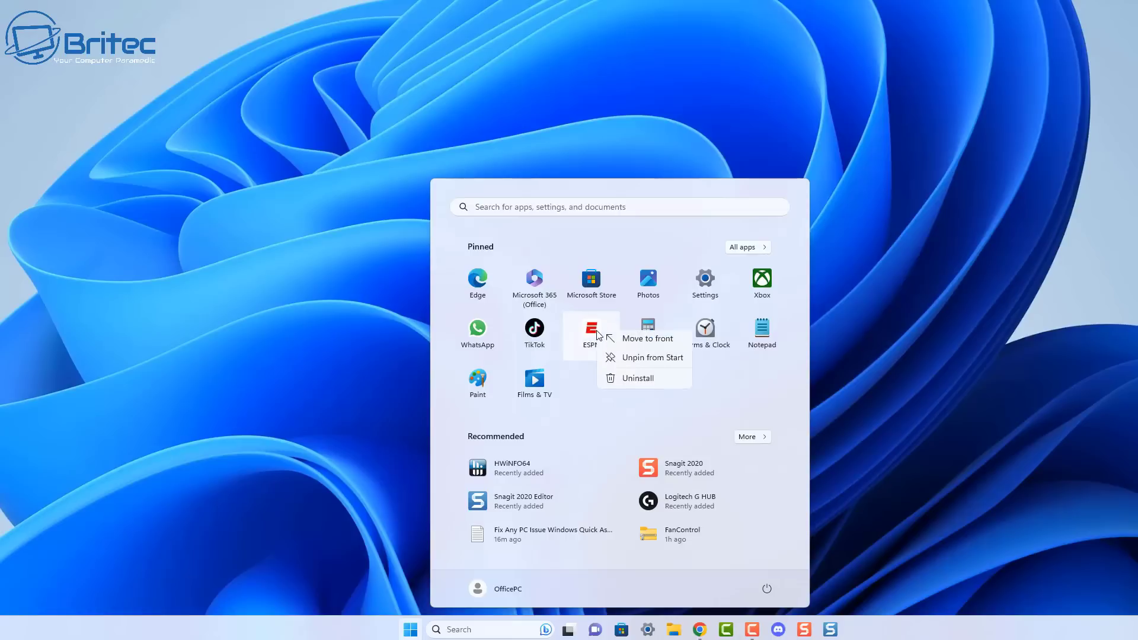
left_click(621, 386)
left_click(563, 433)
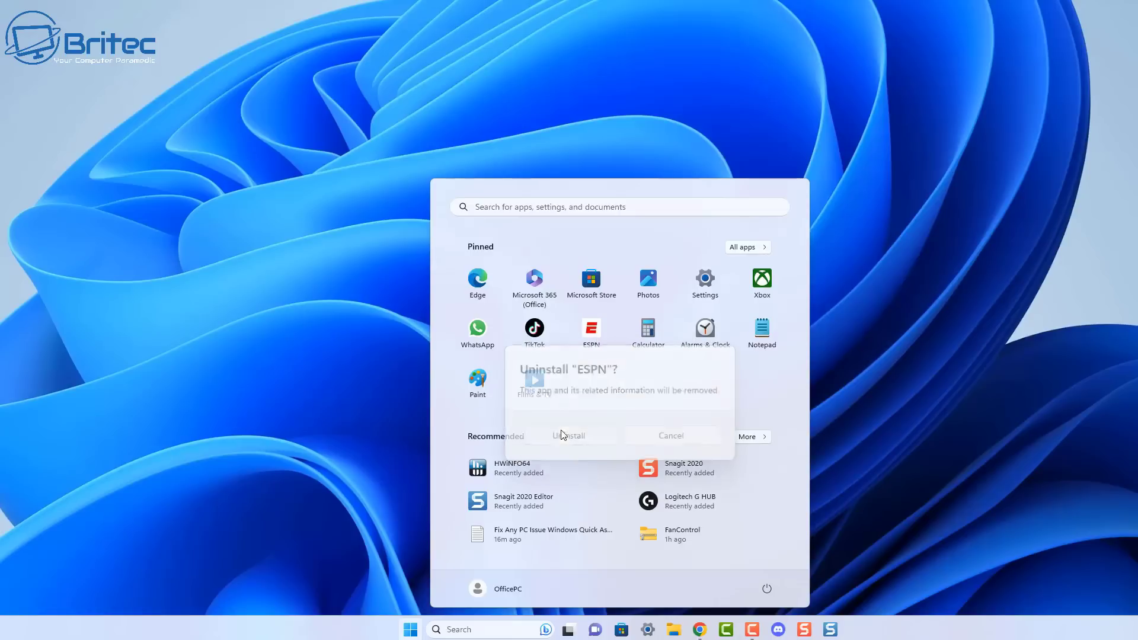
Uninstall the pinned TikTok and WhatsApp apps from Start
right_click(540, 347)
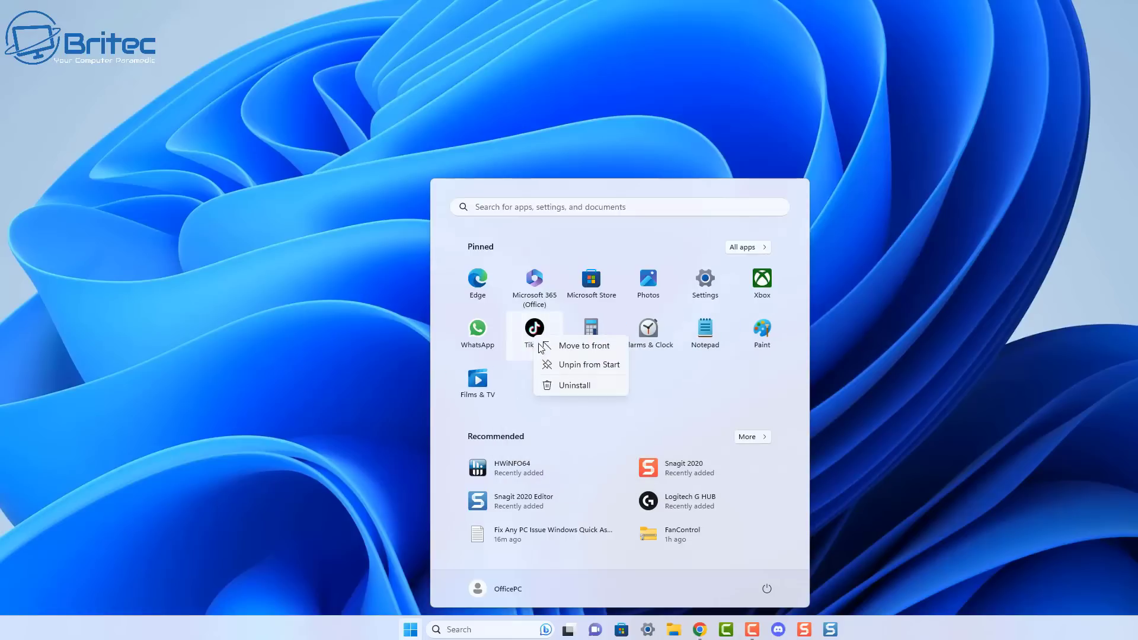
left_click(560, 390)
left_click(562, 434)
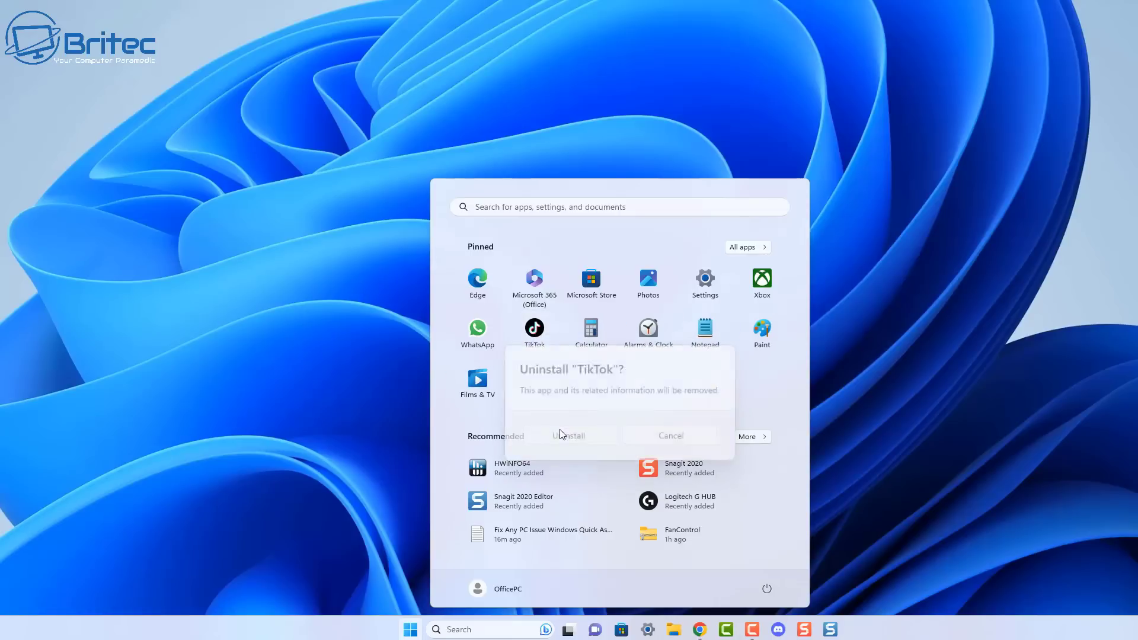
right_click(485, 337)
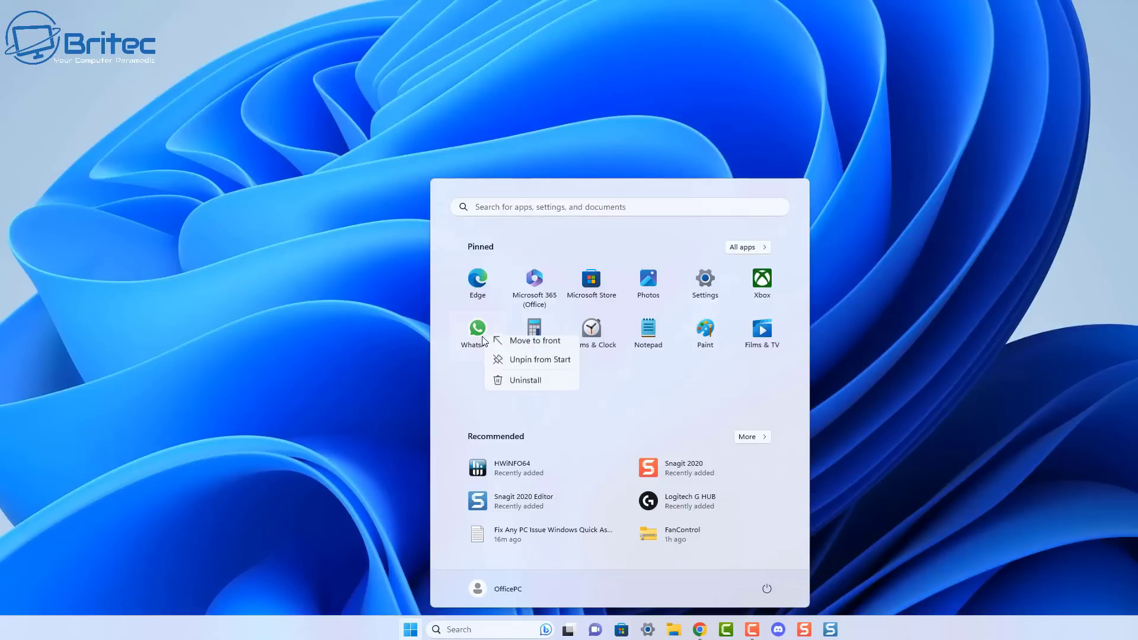
left_click(511, 389)
left_click(574, 434)
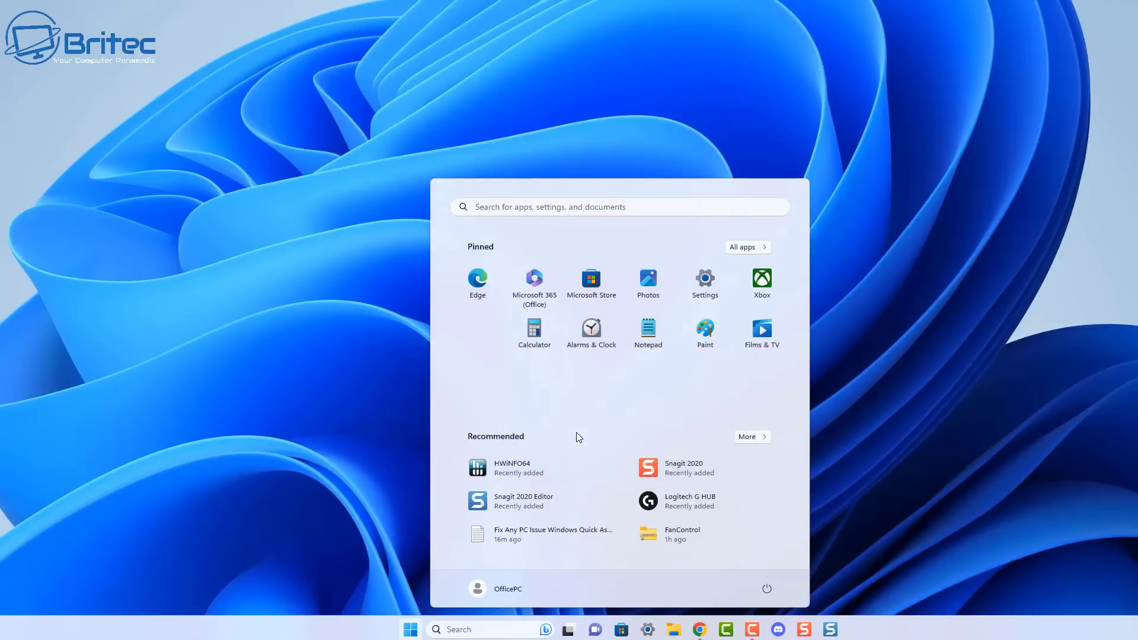
Uninstall the pinned Microsoft 365 (Office) app and confirm its removal
right_click(534, 281)
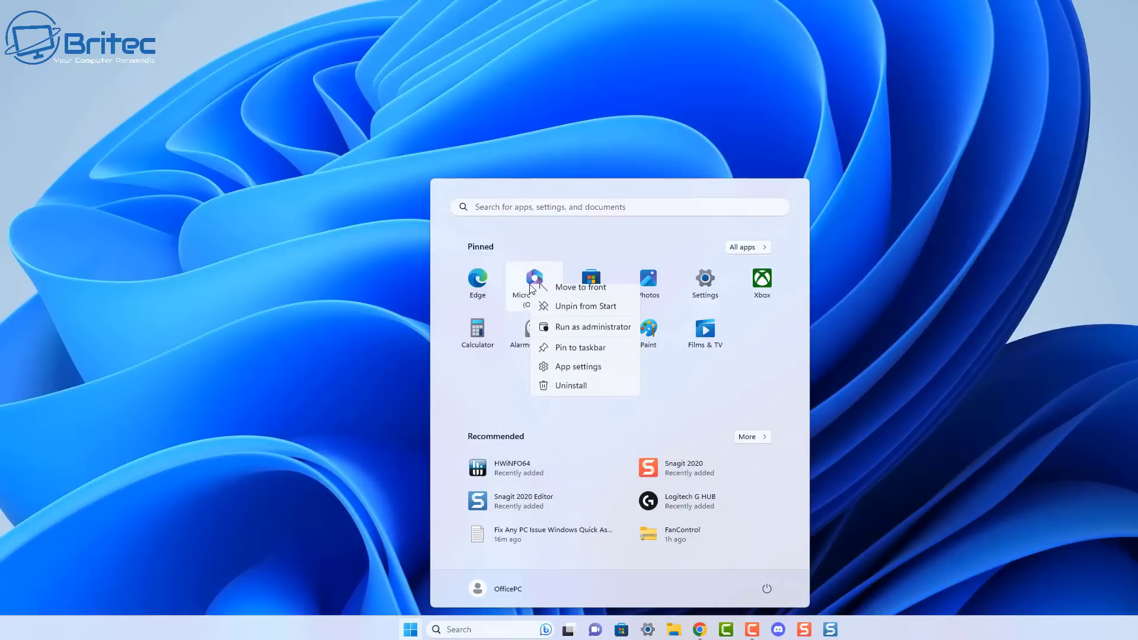
left_click(572, 395)
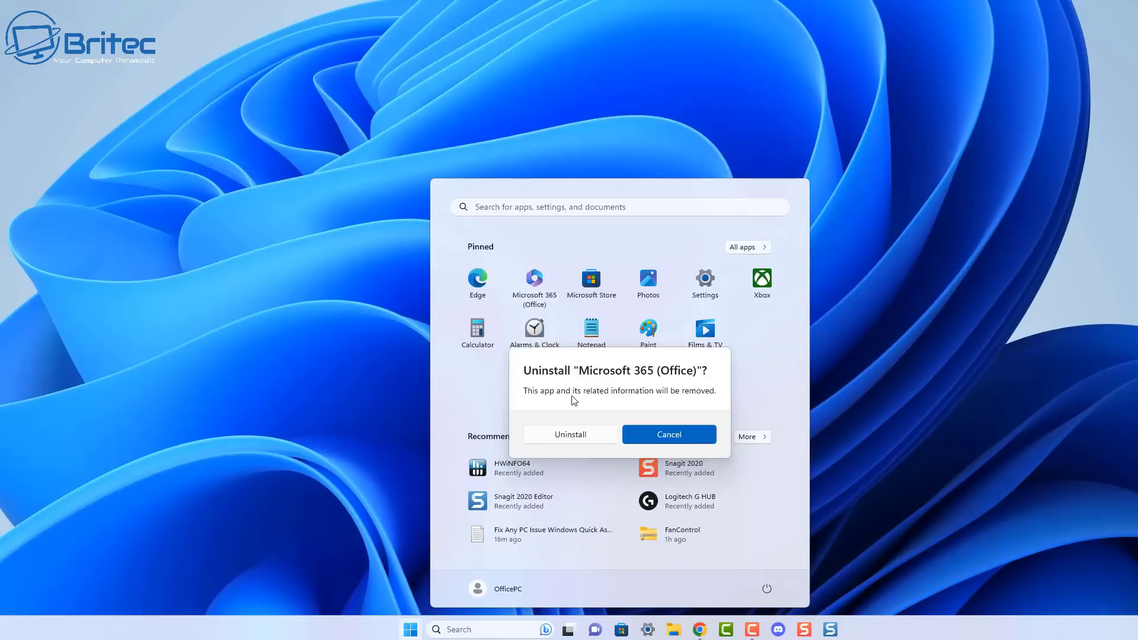
left_click(575, 436)
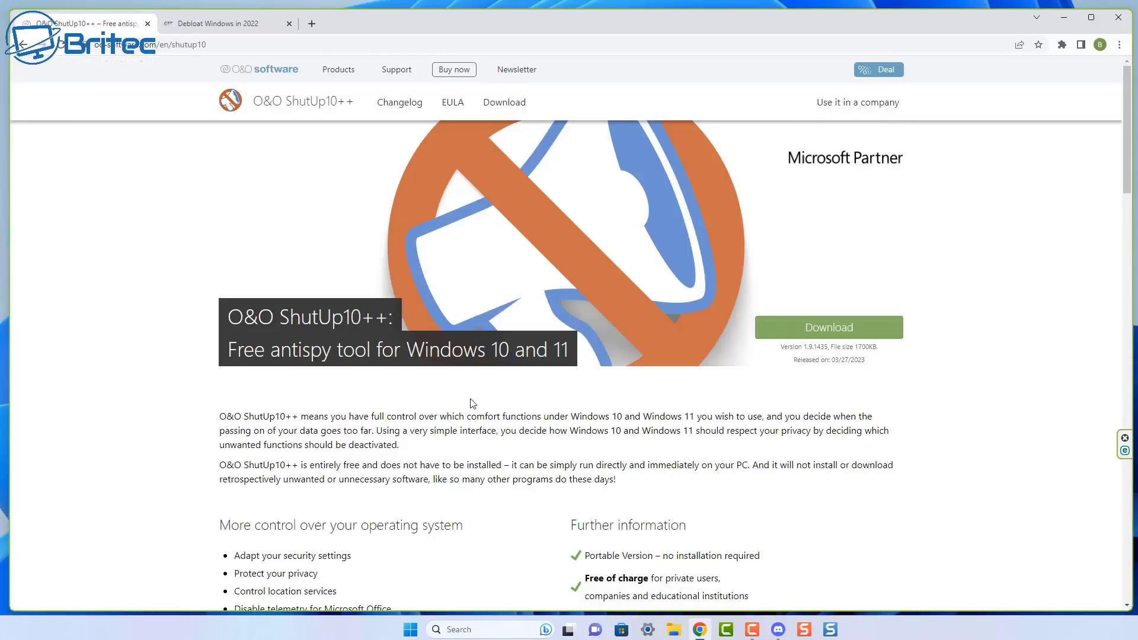
Download O&O ShutUp10++ from its page in Chrome, run OOSU10.exe, and clear the browser out of the way
scroll(147, 408, "down", 2)
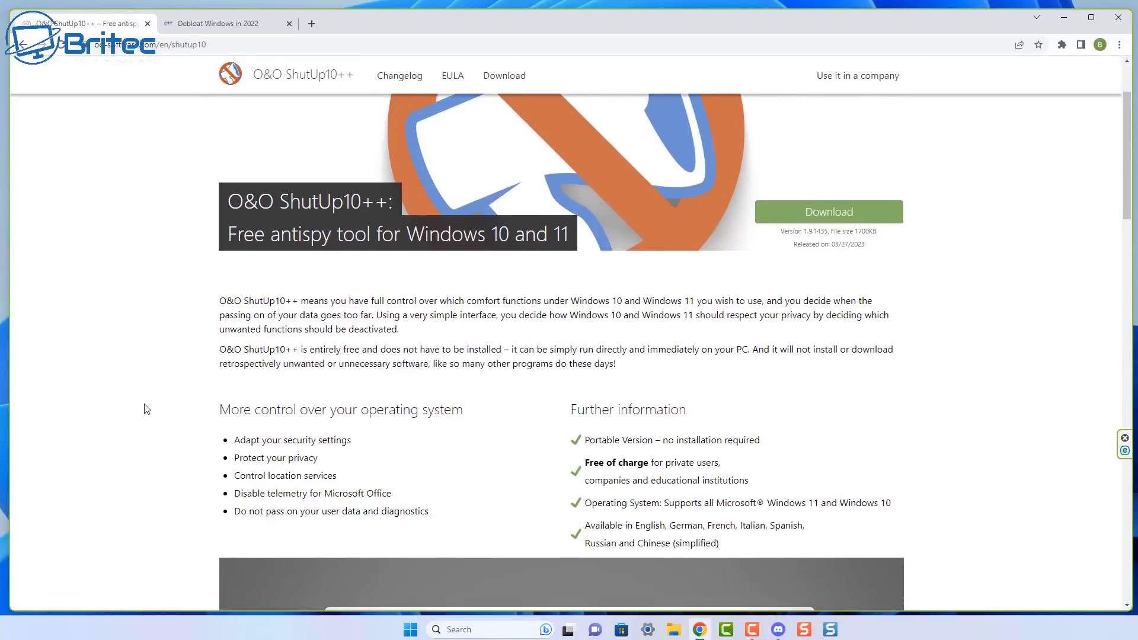
scroll(147, 409, "down", 1)
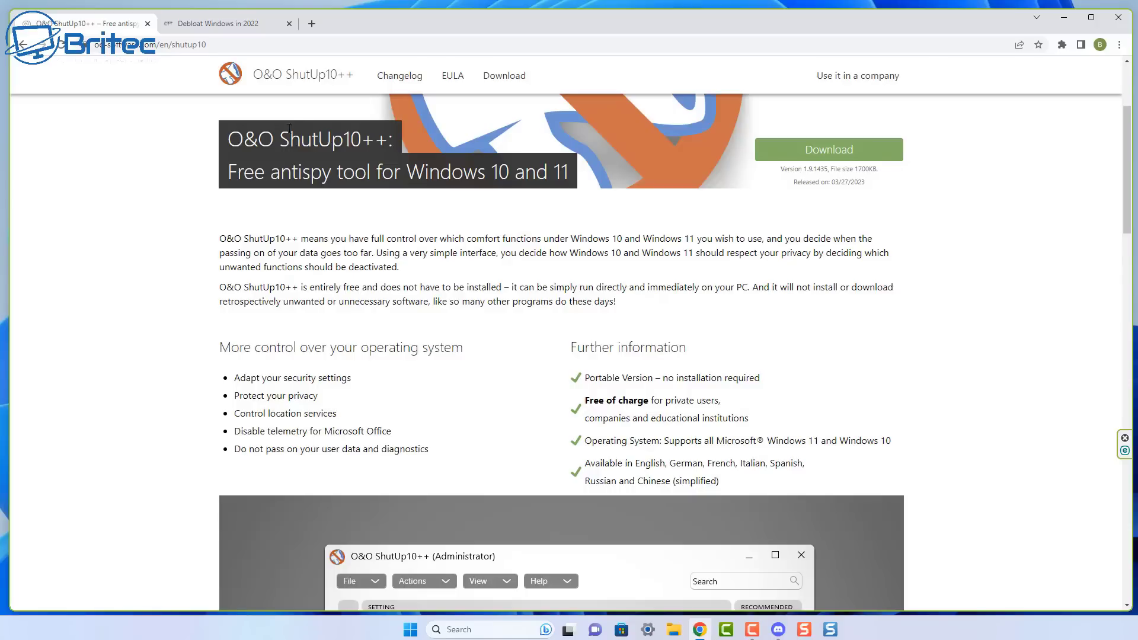
left_click(223, 27)
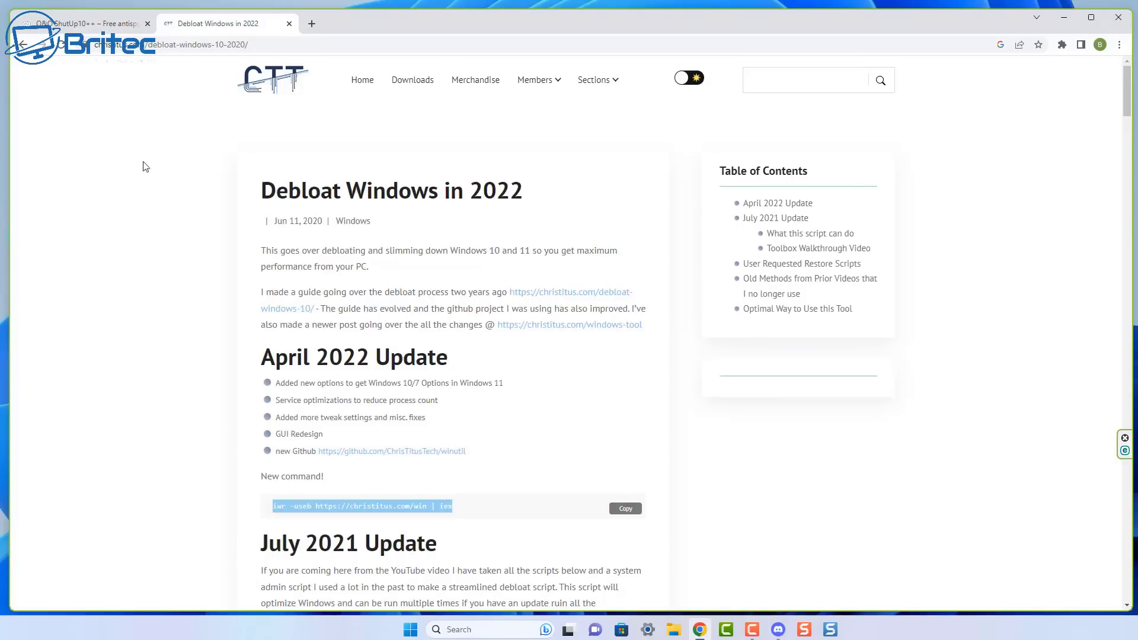
left_click(74, 26)
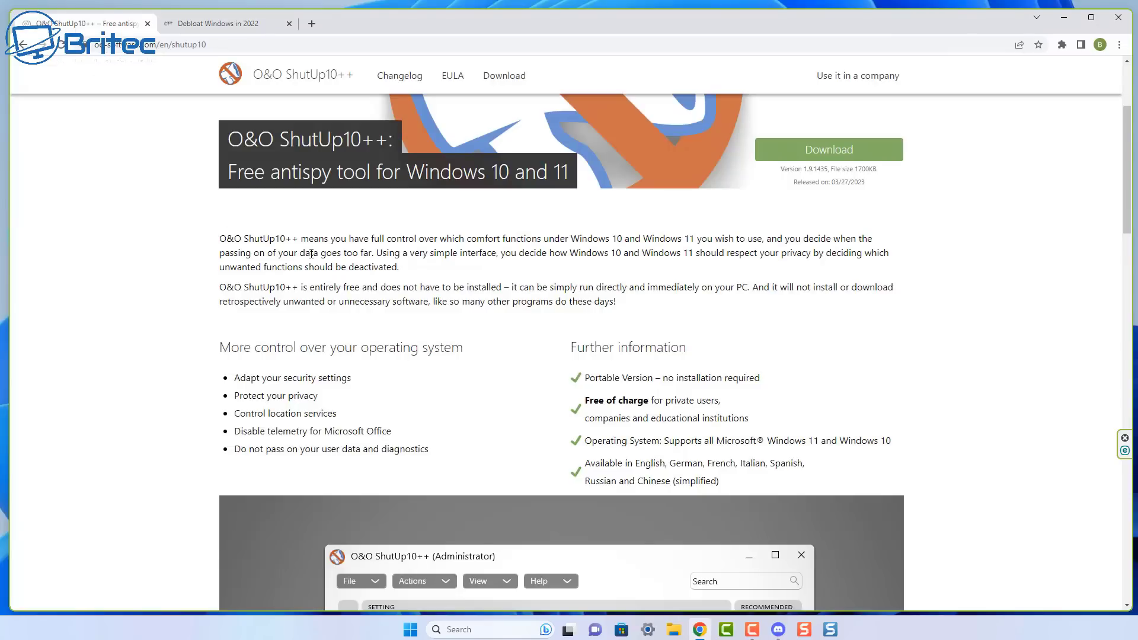
left_click(828, 149)
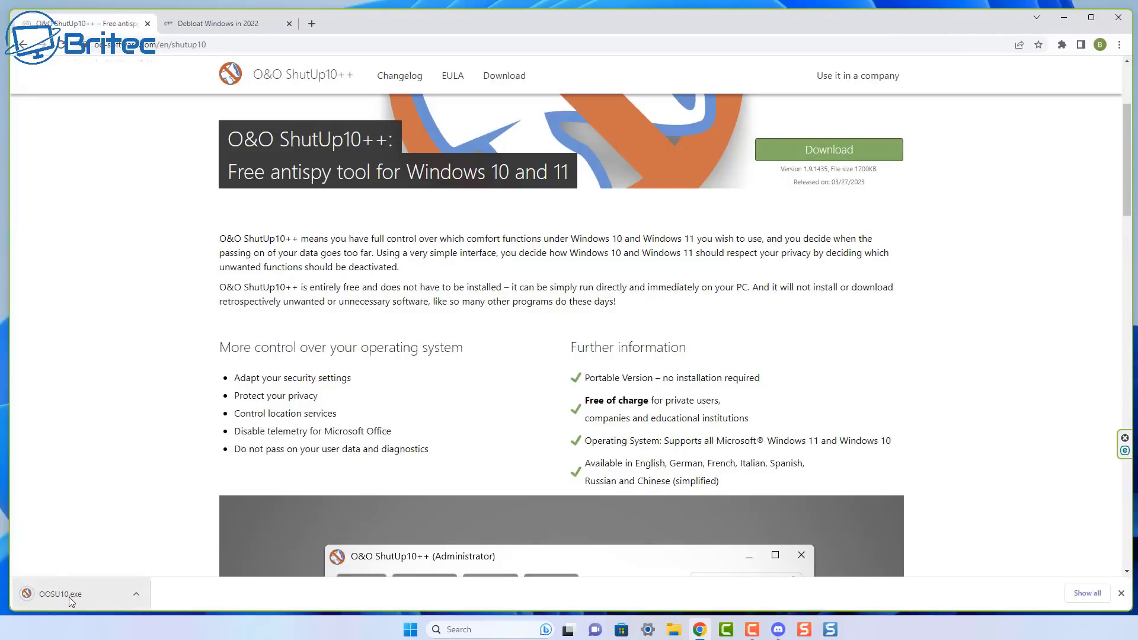
left_click(69, 596)
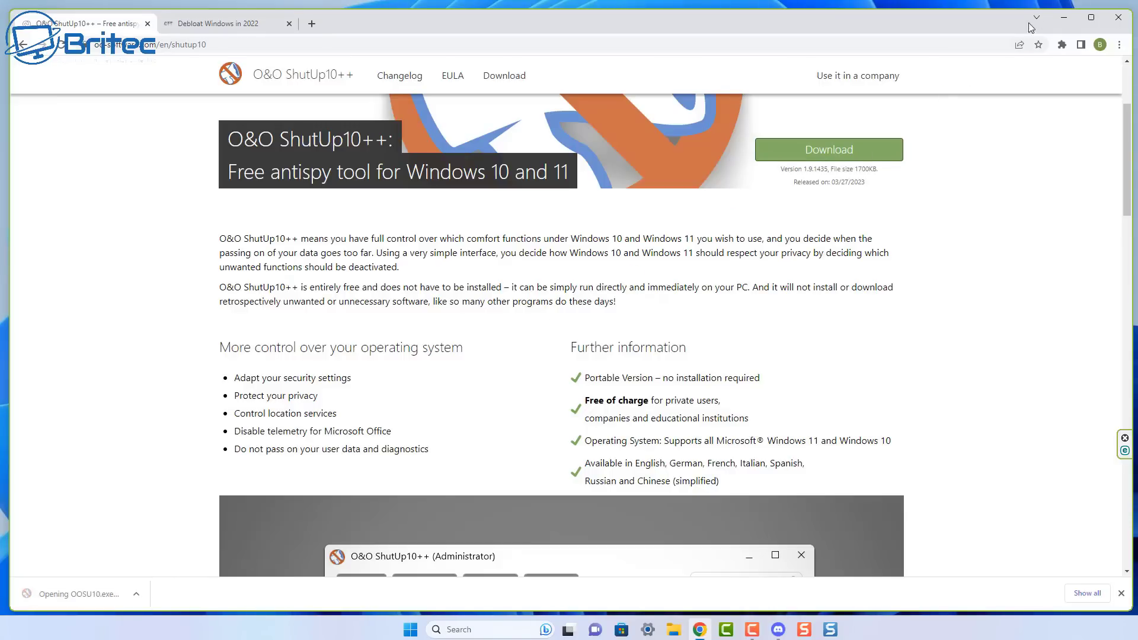
left_click(1064, 18)
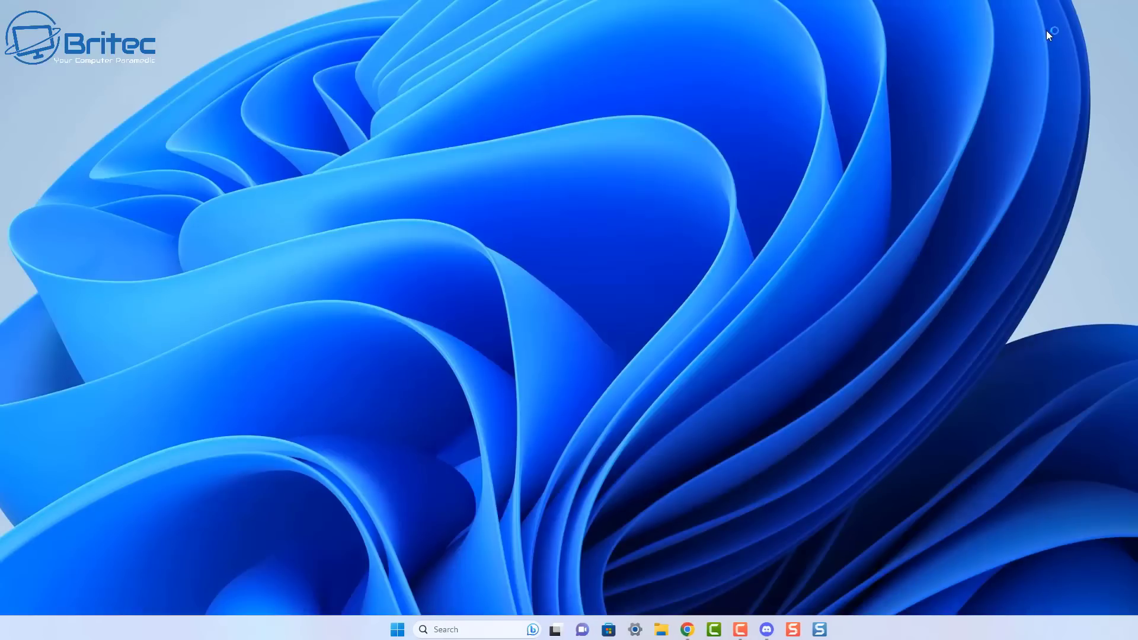
left_click_drag(602, 36, 544, 102)
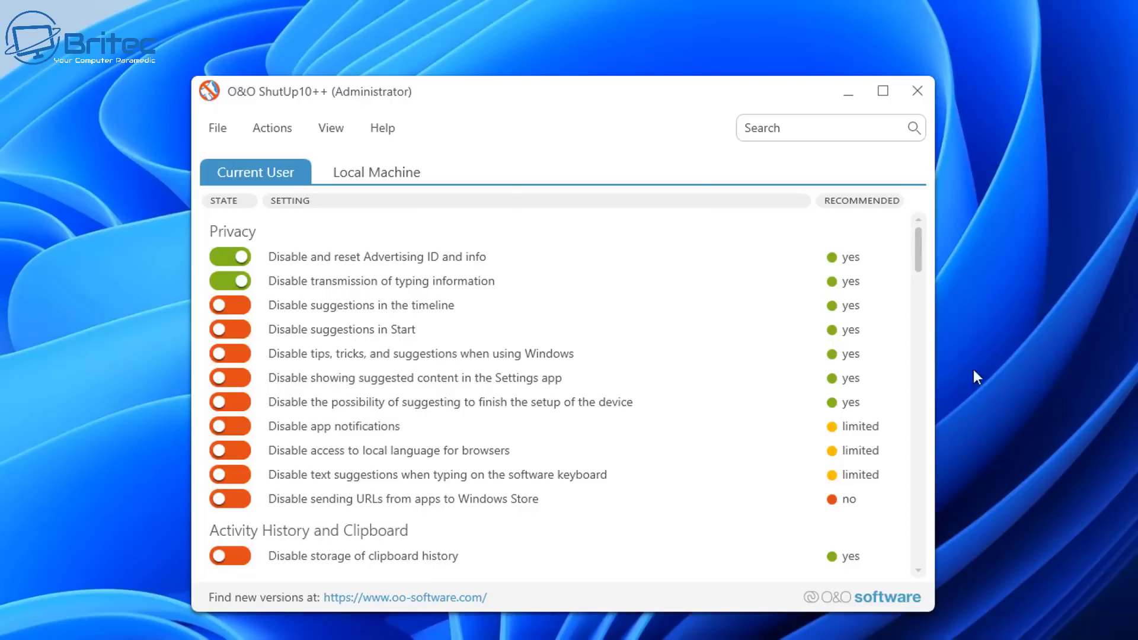
Apply only the recommended settings in O&O ShutUp10++ and agree to create a system restore point
left_click_drag(920, 241, 903, 362)
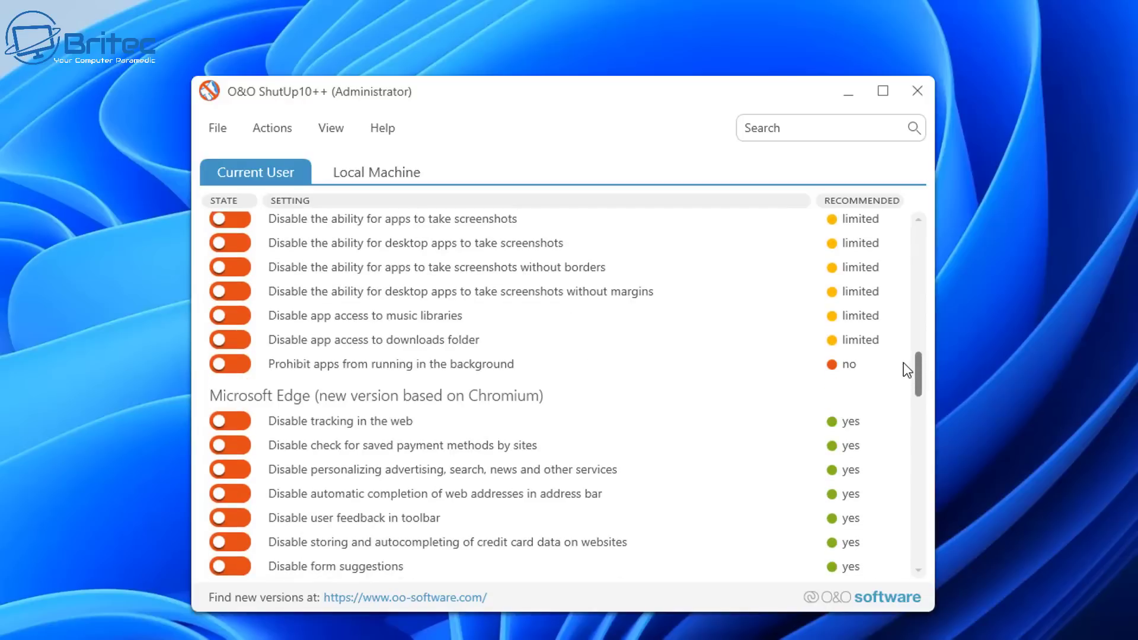
left_click_drag(903, 361, 874, 556)
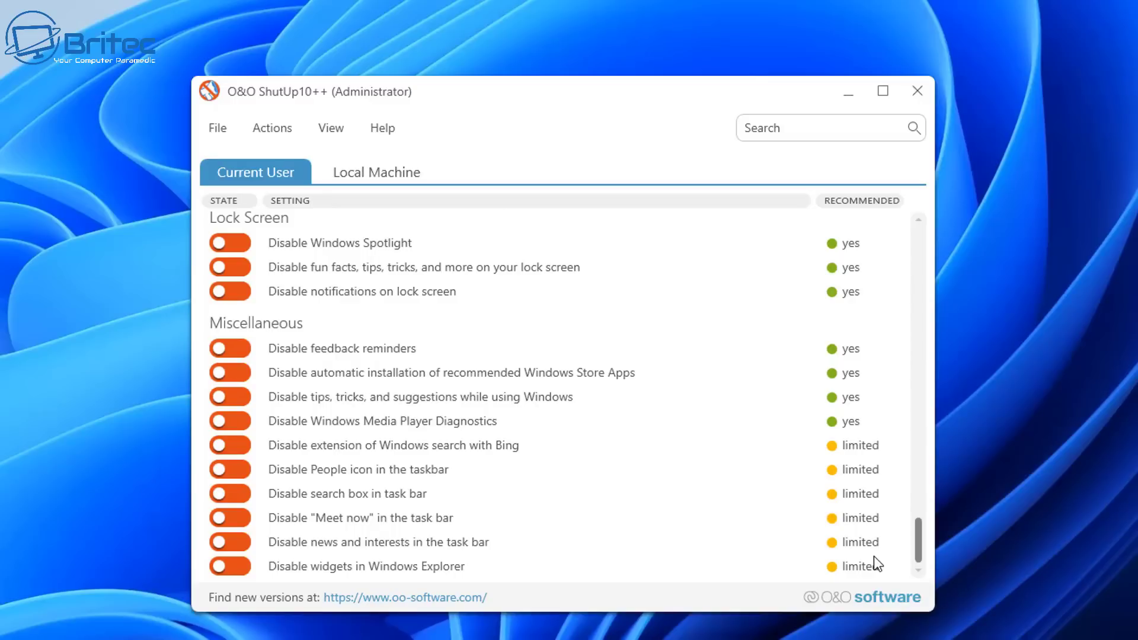
left_click_drag(873, 556, 920, 198)
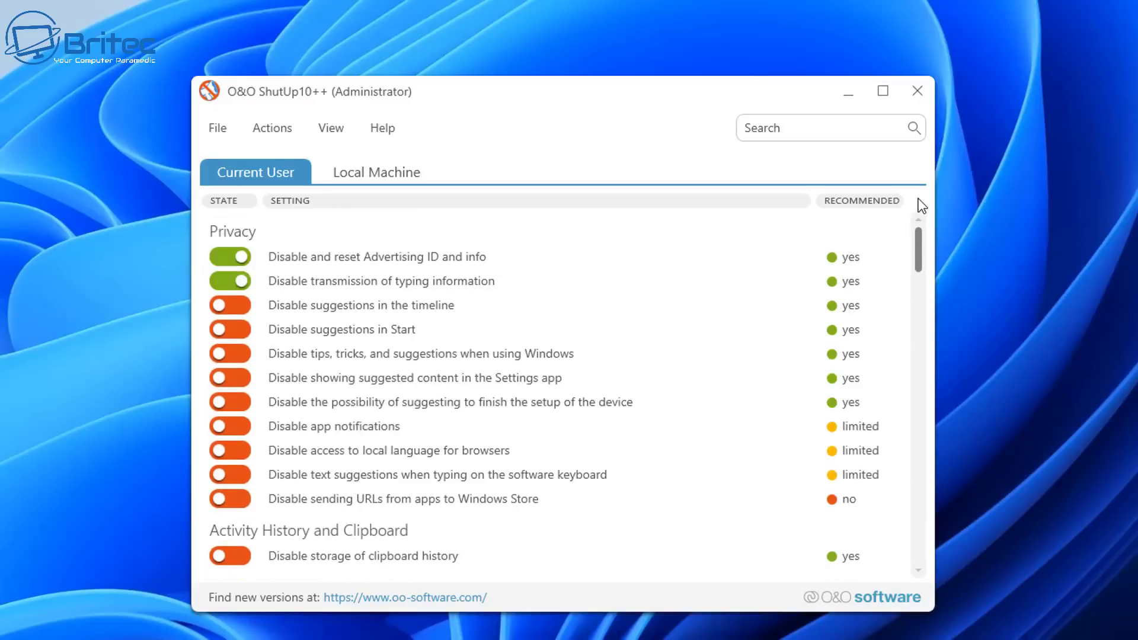
left_click(266, 130)
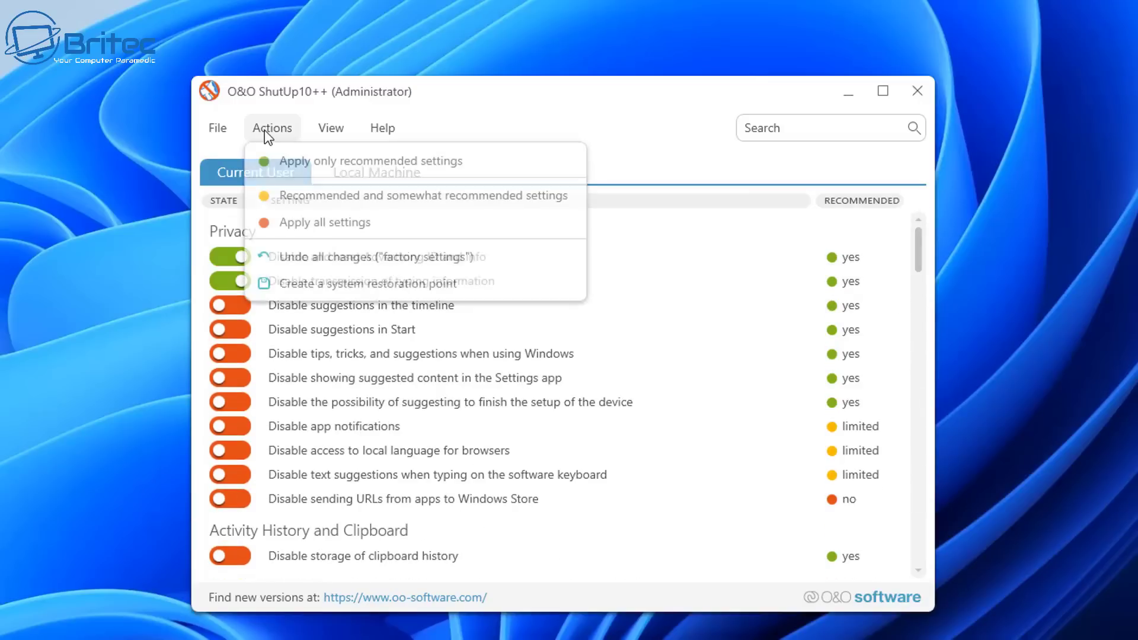
left_click(314, 170)
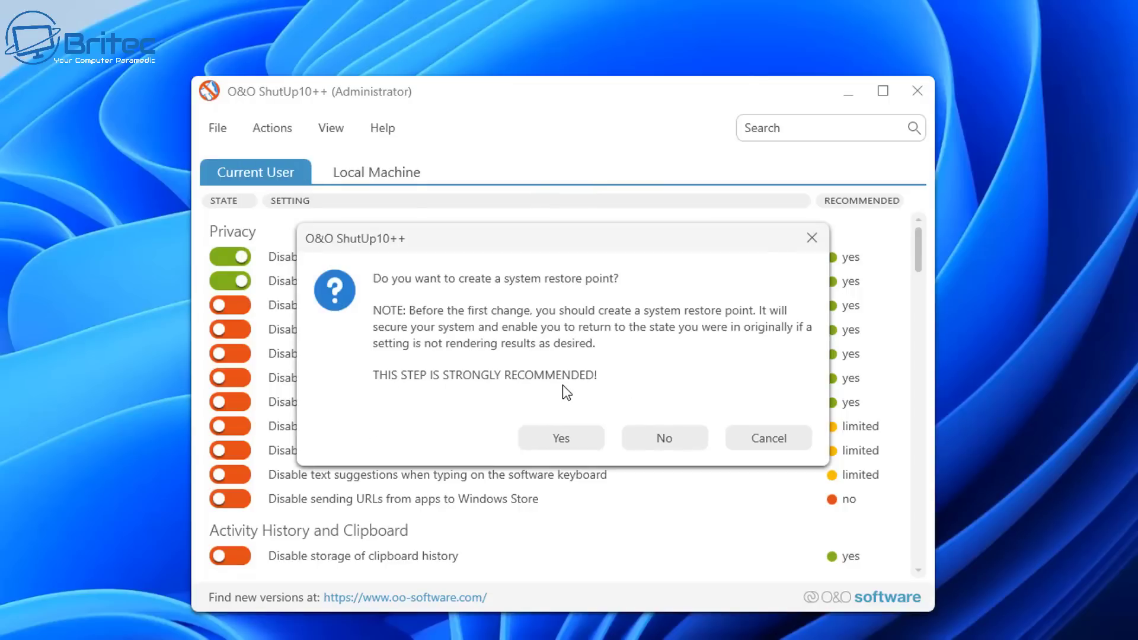
left_click(562, 437)
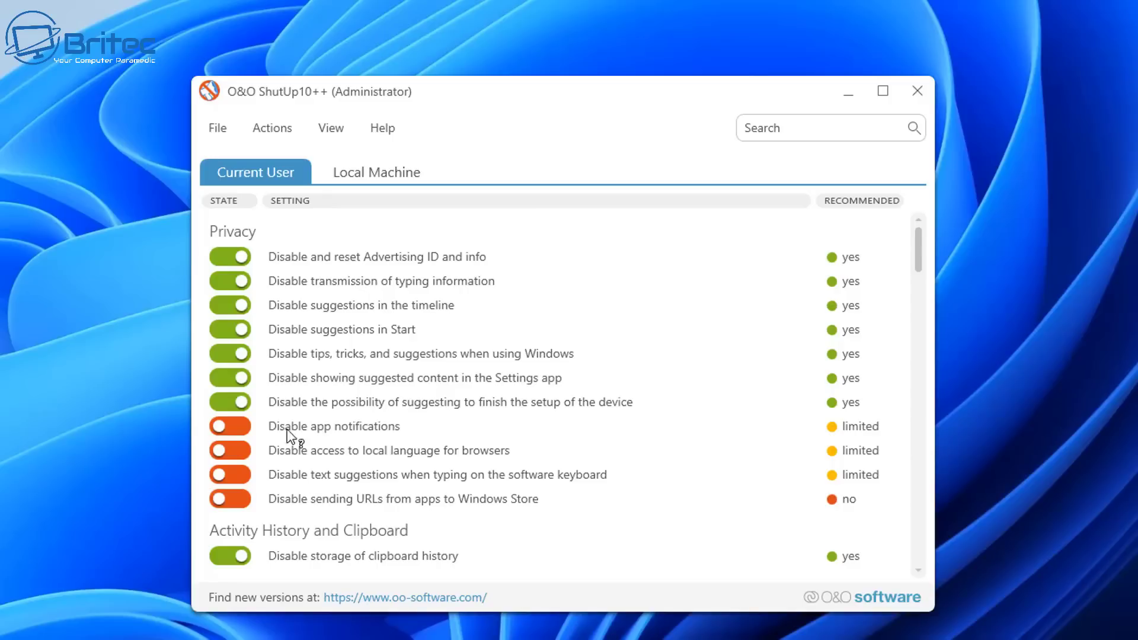
Review the applied Current User settings and apply the recommended and somewhat recommended settings
left_click_drag(918, 254, 851, 330)
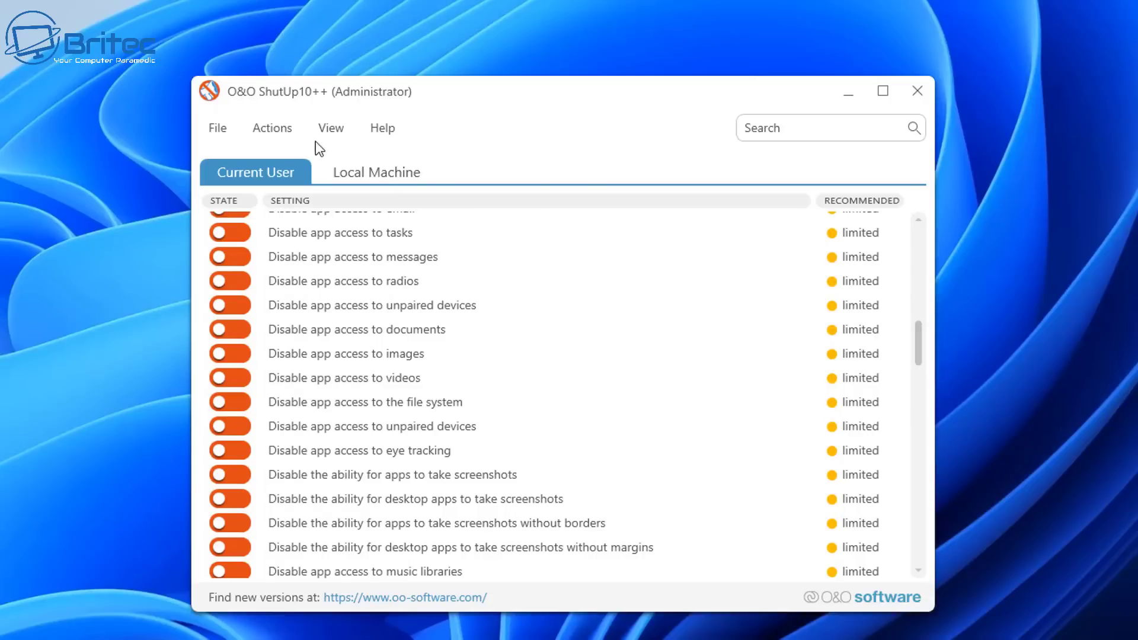
left_click_drag(919, 346, 912, 411)
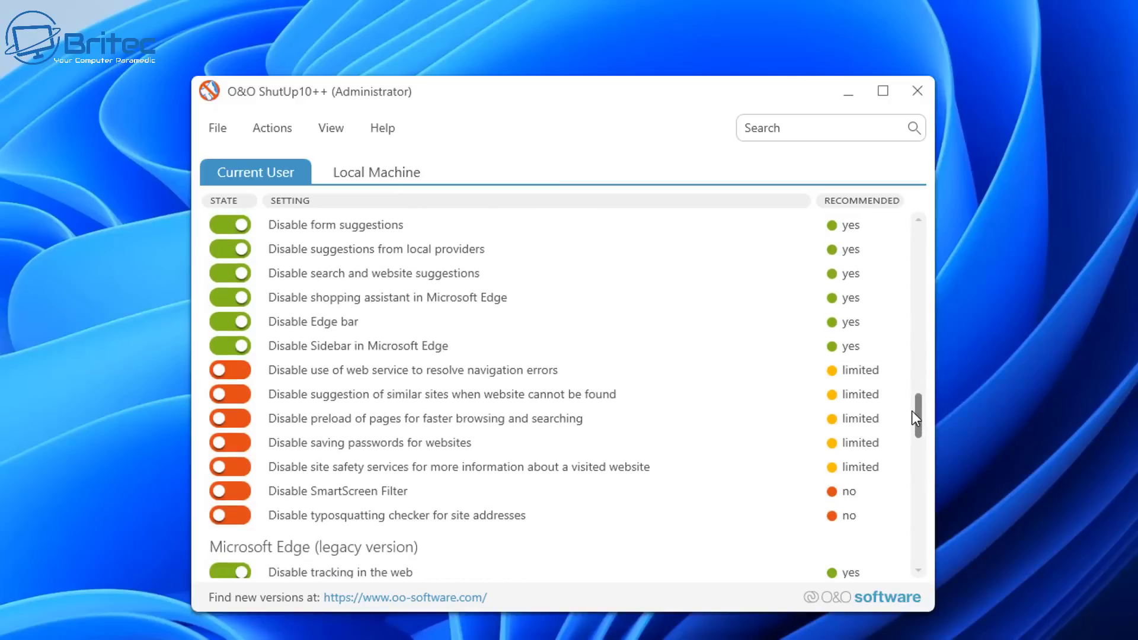
left_click_drag(912, 412, 911, 443)
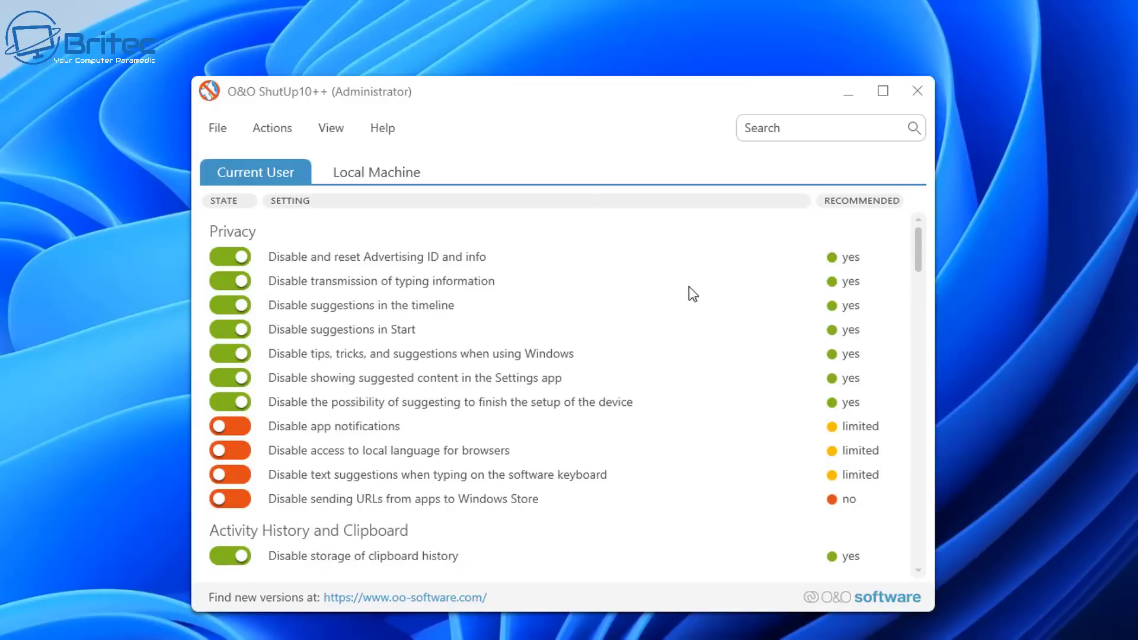
left_click(261, 121)
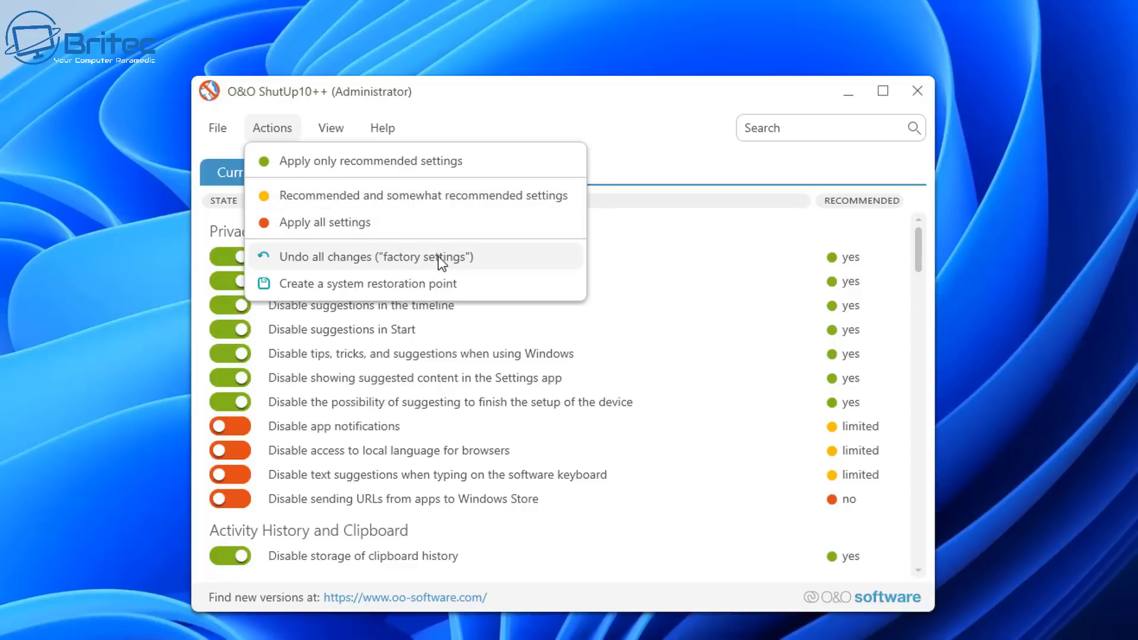
left_click(438, 195)
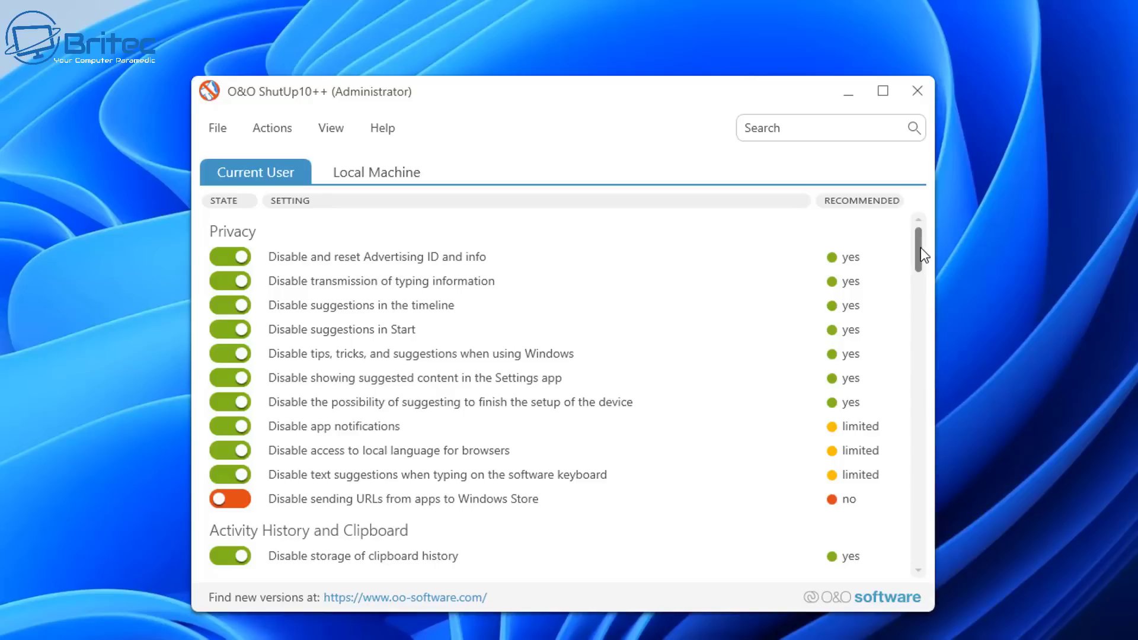
Switch off "Disable app access to camera" and "Disable app access to microphone" under App Privacy, and review the remaining settings
left_click_drag(919, 247, 915, 307)
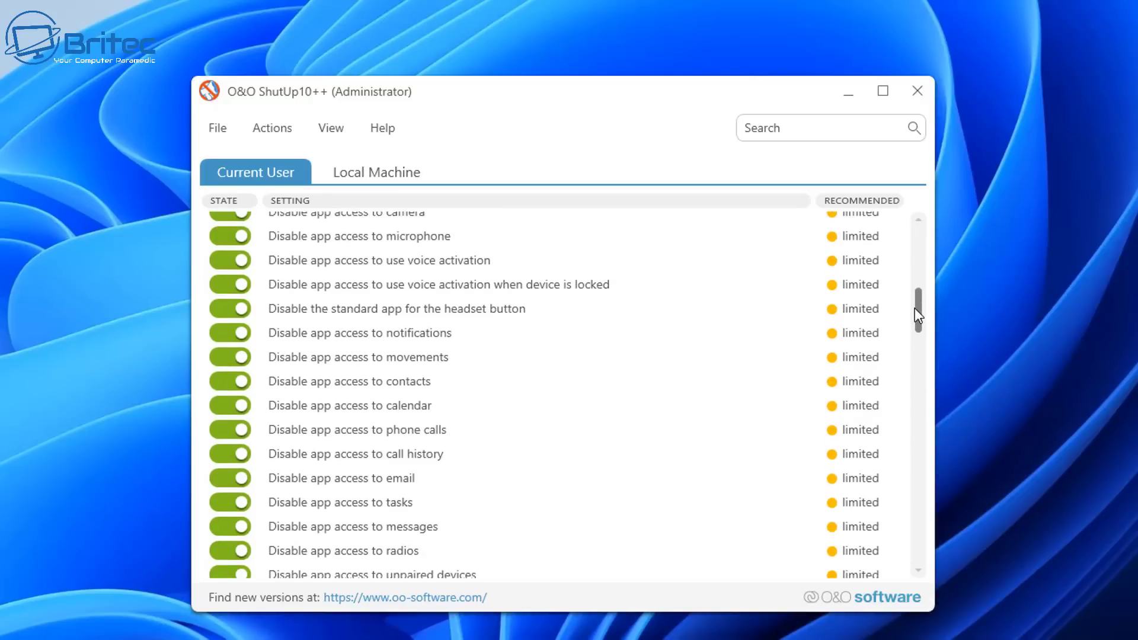
left_click_drag(915, 309, 922, 284)
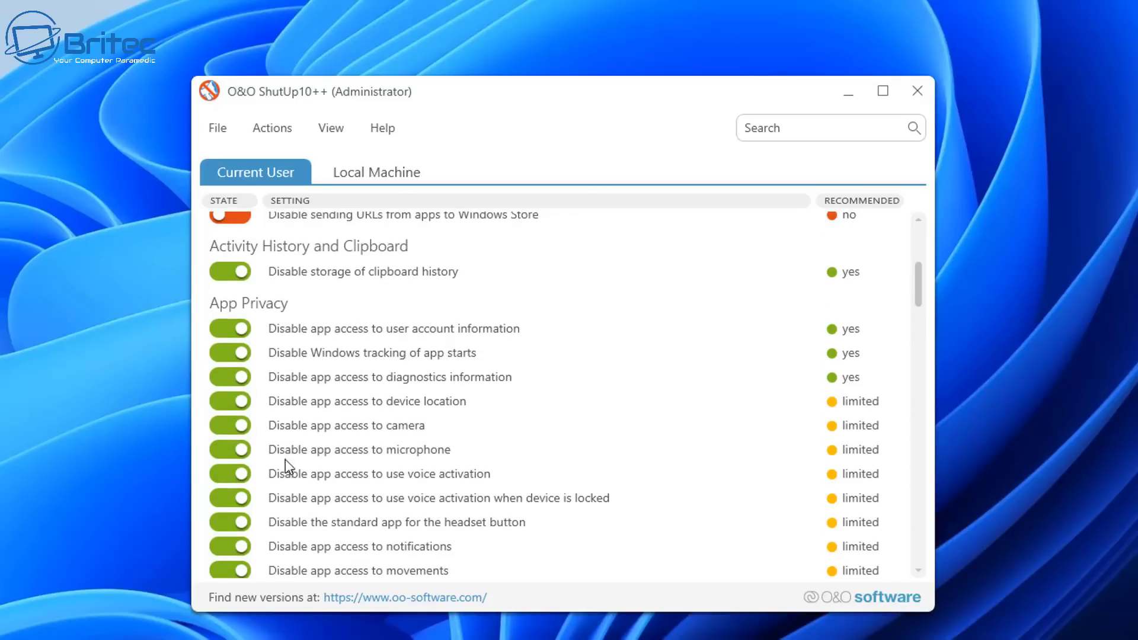
left_click(240, 426)
left_click(241, 452)
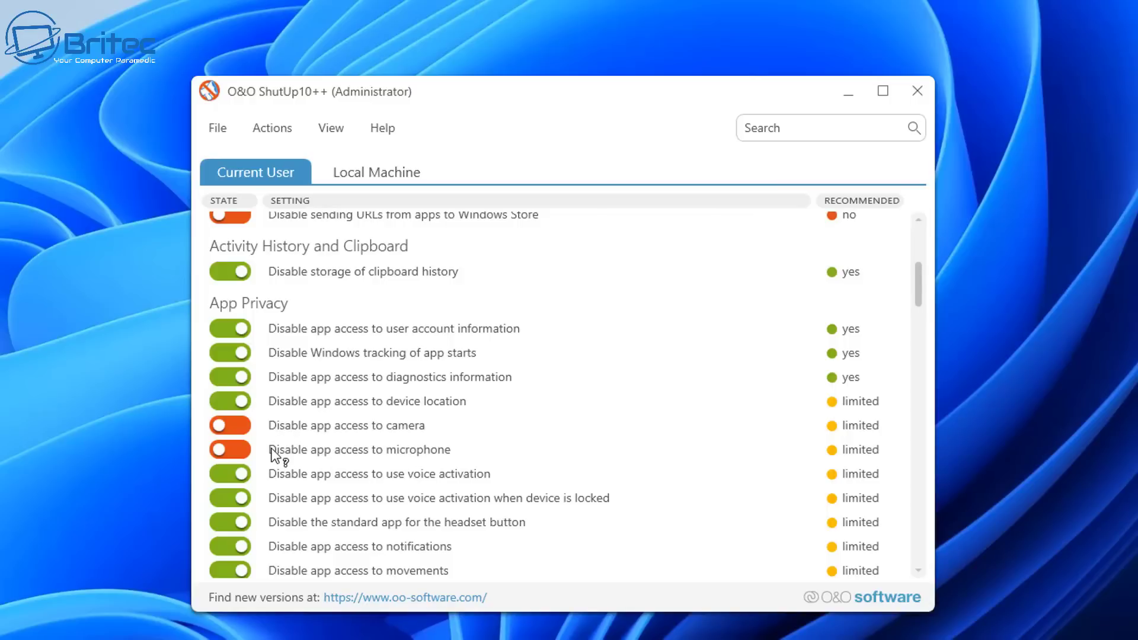
left_click_drag(915, 278, 905, 372)
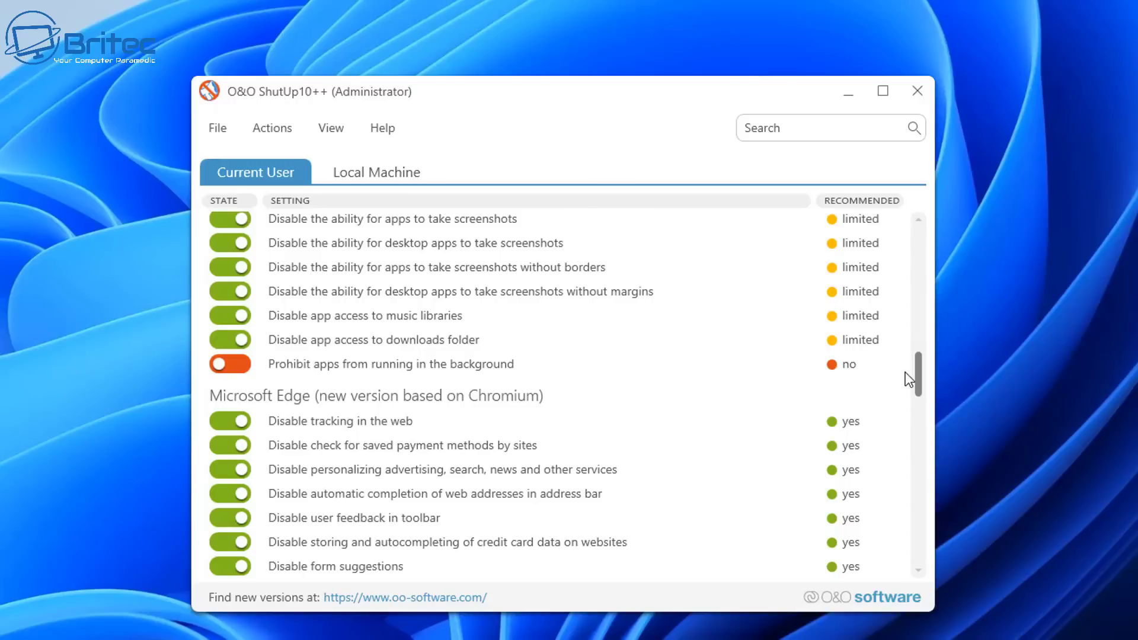
left_click_drag(905, 373, 902, 411)
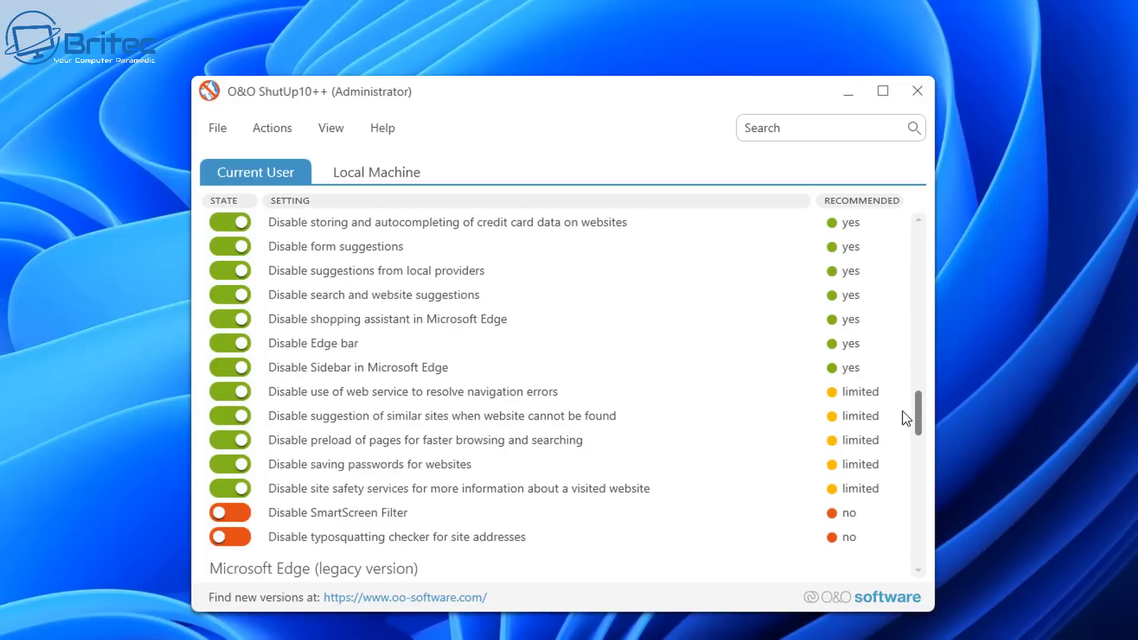
scroll(902, 415, "down", 2)
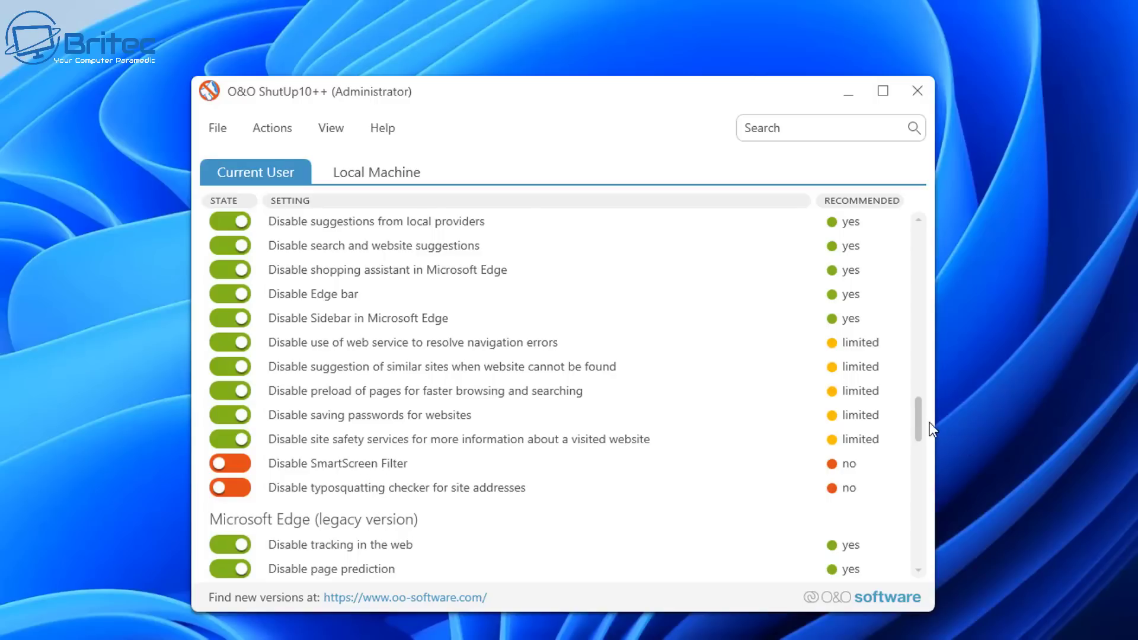
left_click_drag(919, 422, 918, 527)
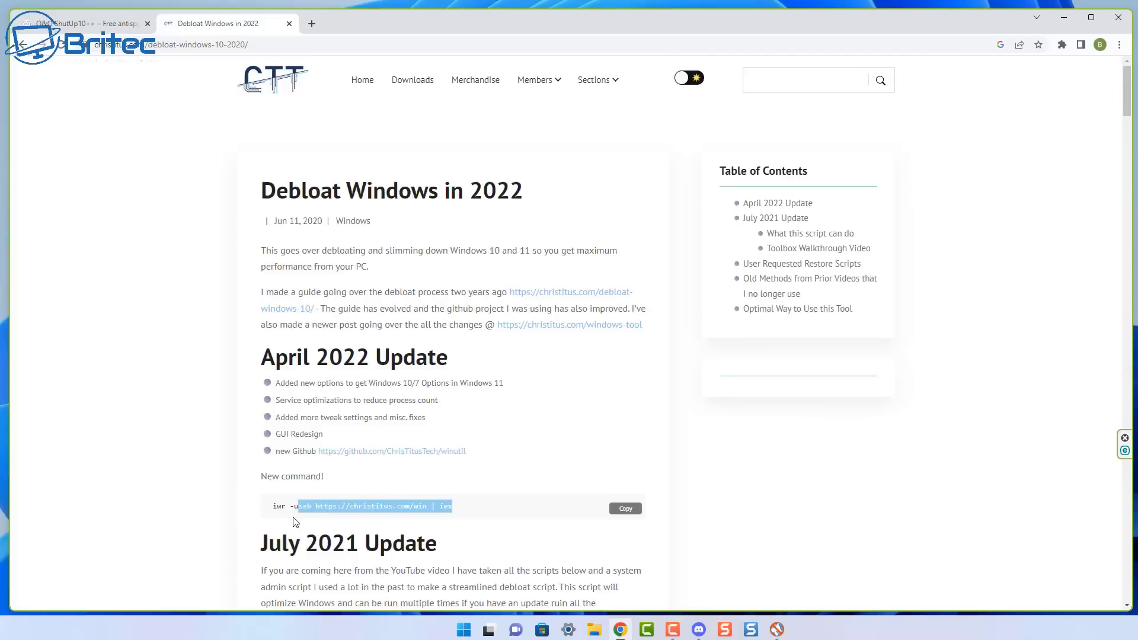
left_click_drag(292, 521, 273, 517)
right_click(301, 507)
left_click(403, 413)
left_click(627, 512)
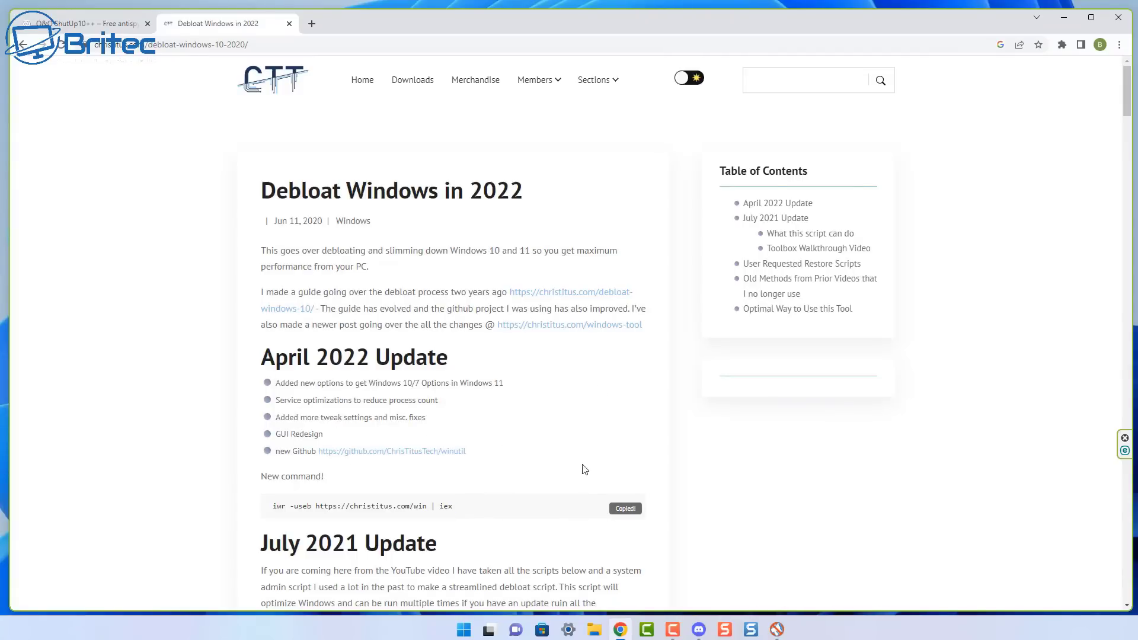
left_click(1064, 27)
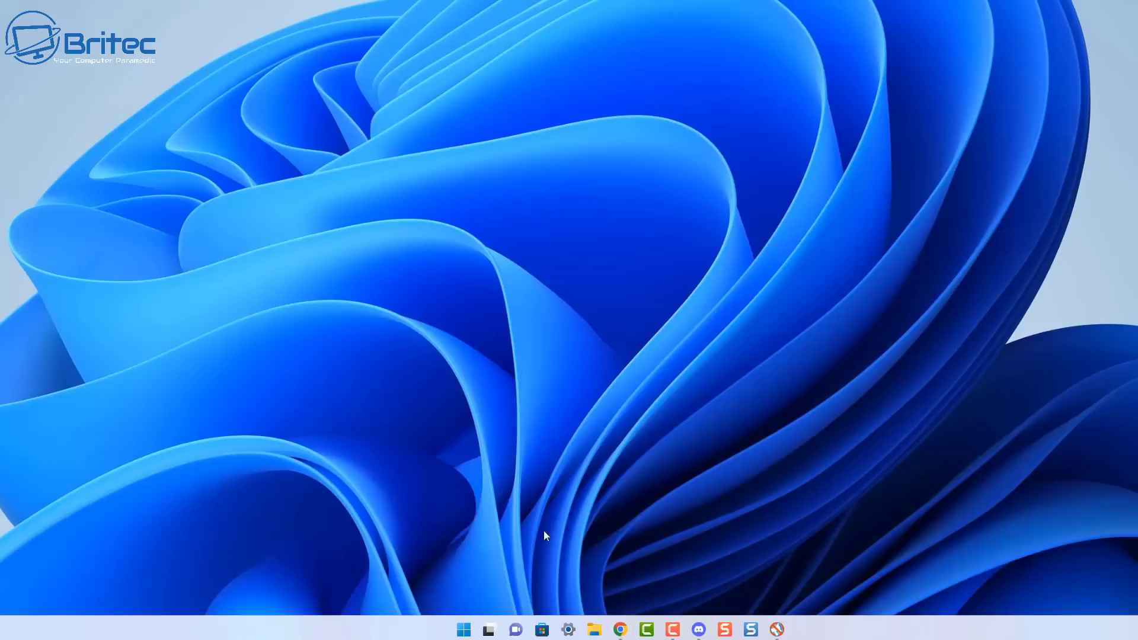
right_click(466, 630)
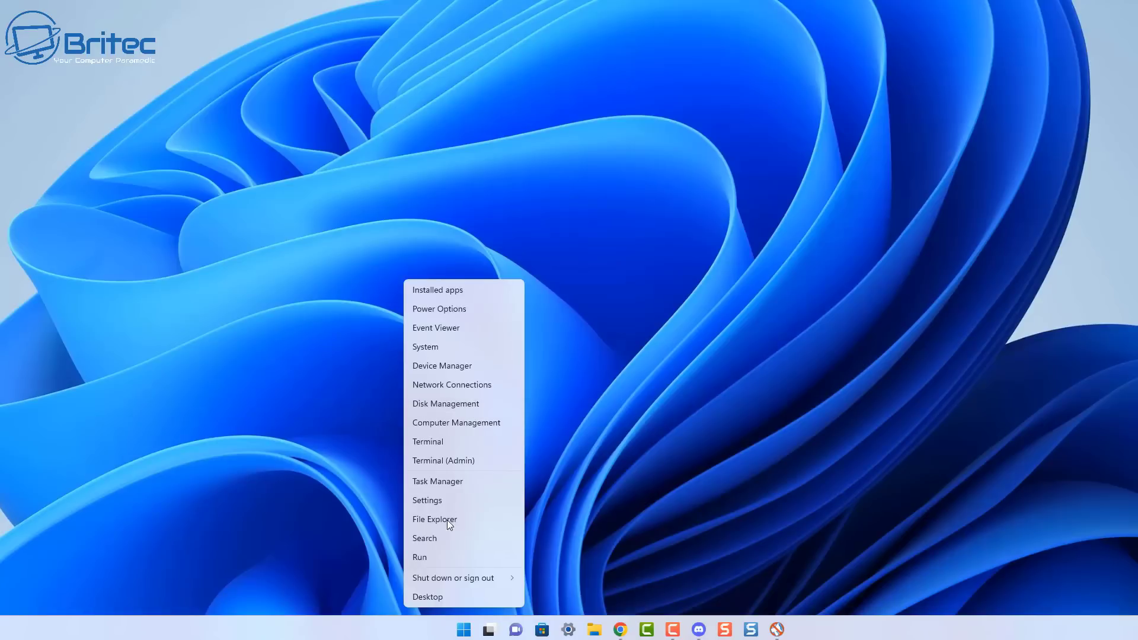
left_click(461, 464)
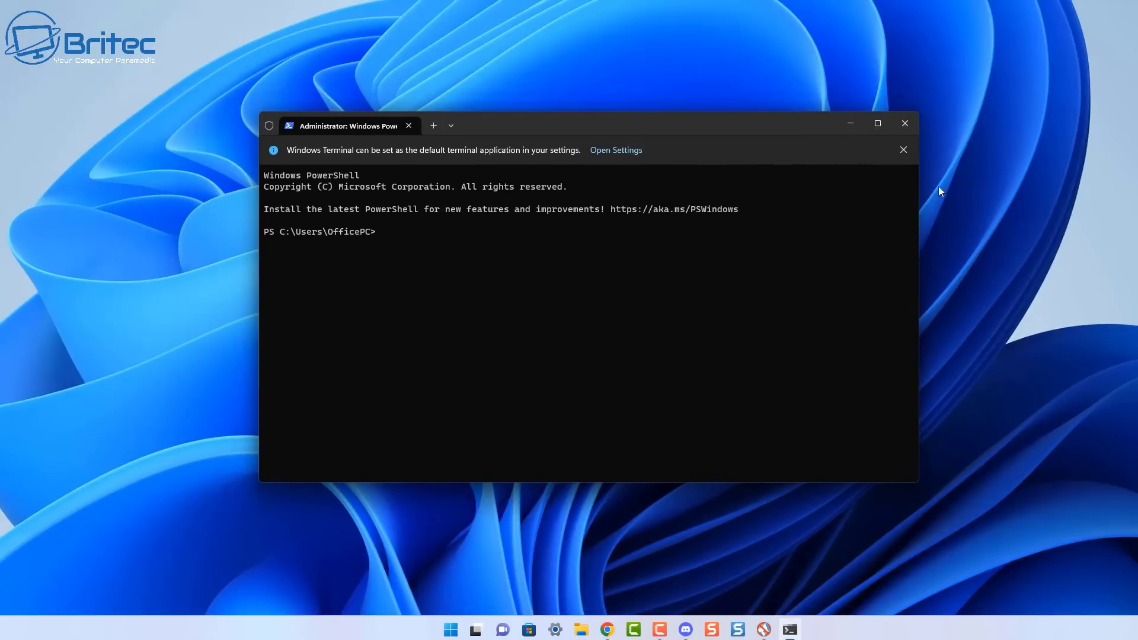
key("ctrl+v")
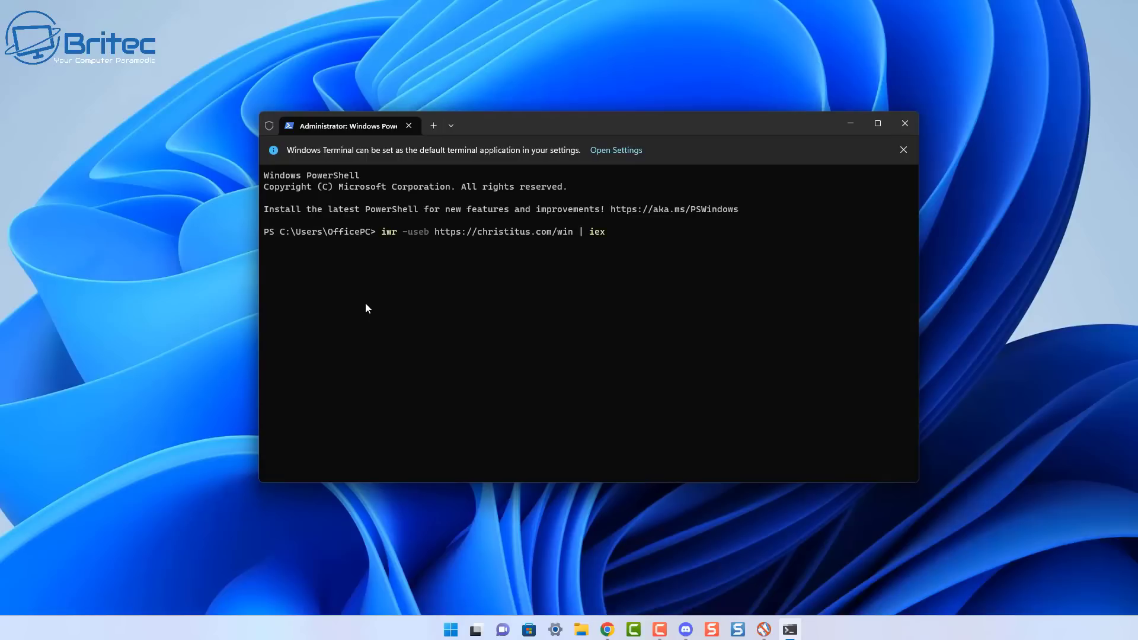
key("Return")
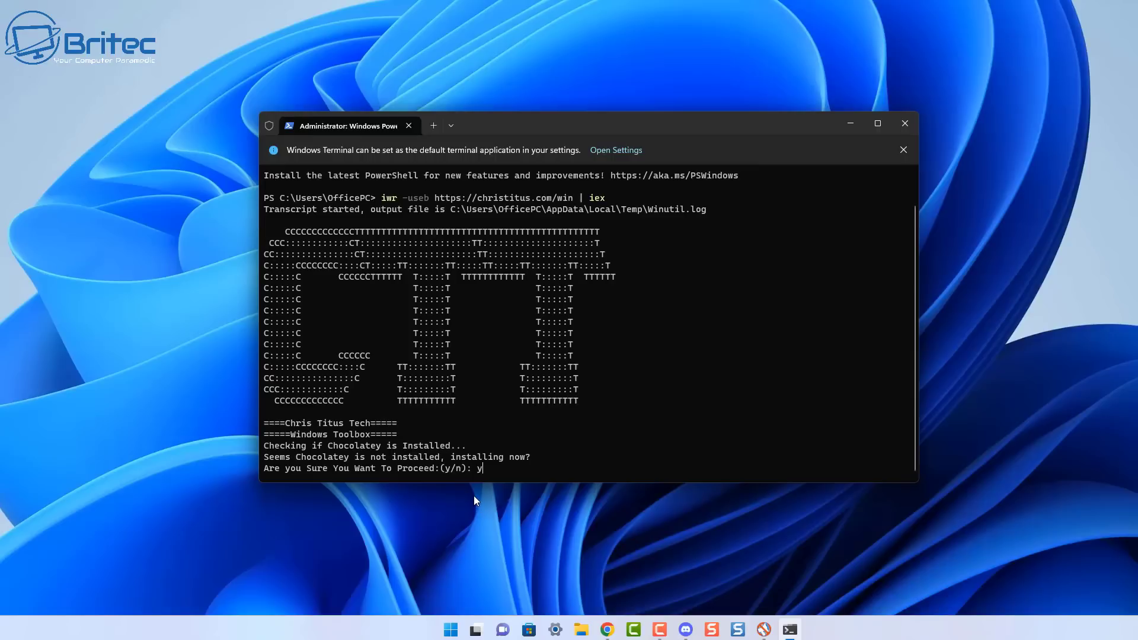
type("y")
key("Return")
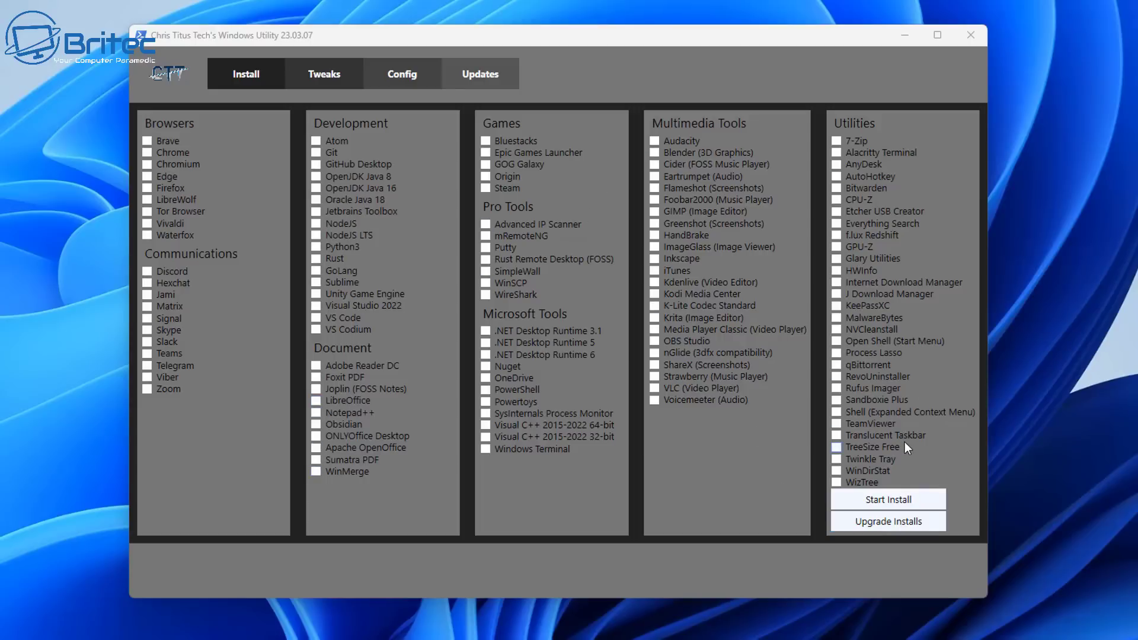
Enable the Disable Telemetry, Disable Wifi-Sense and Disable Activity History tweaks in the Windows utility
left_click(323, 83)
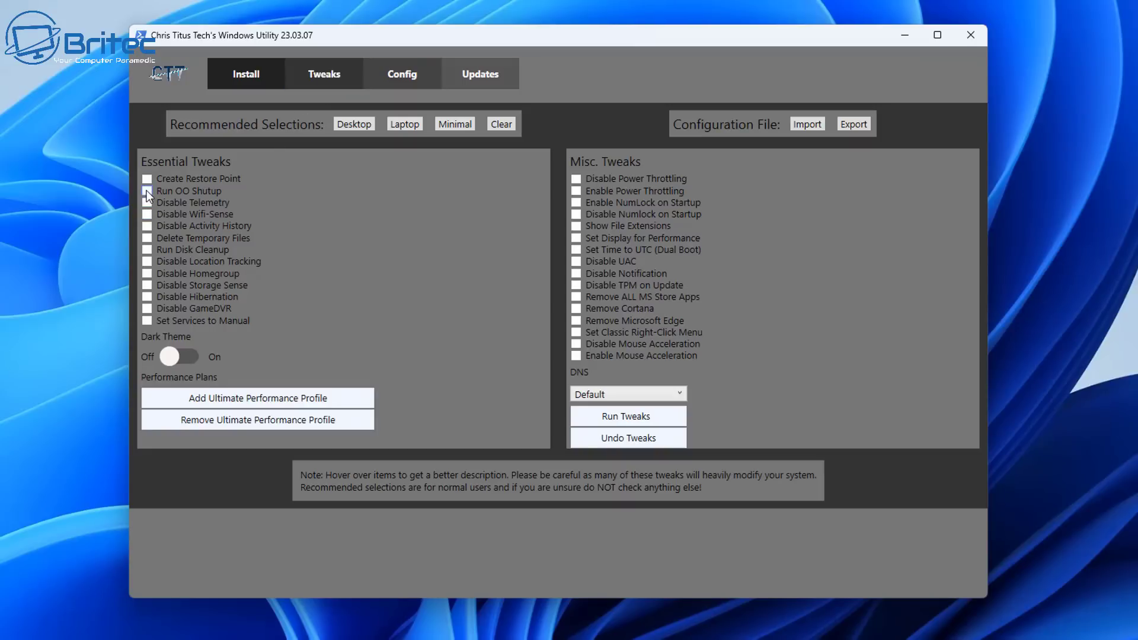
mouse_move(186, 191)
mouse_move(150, 276)
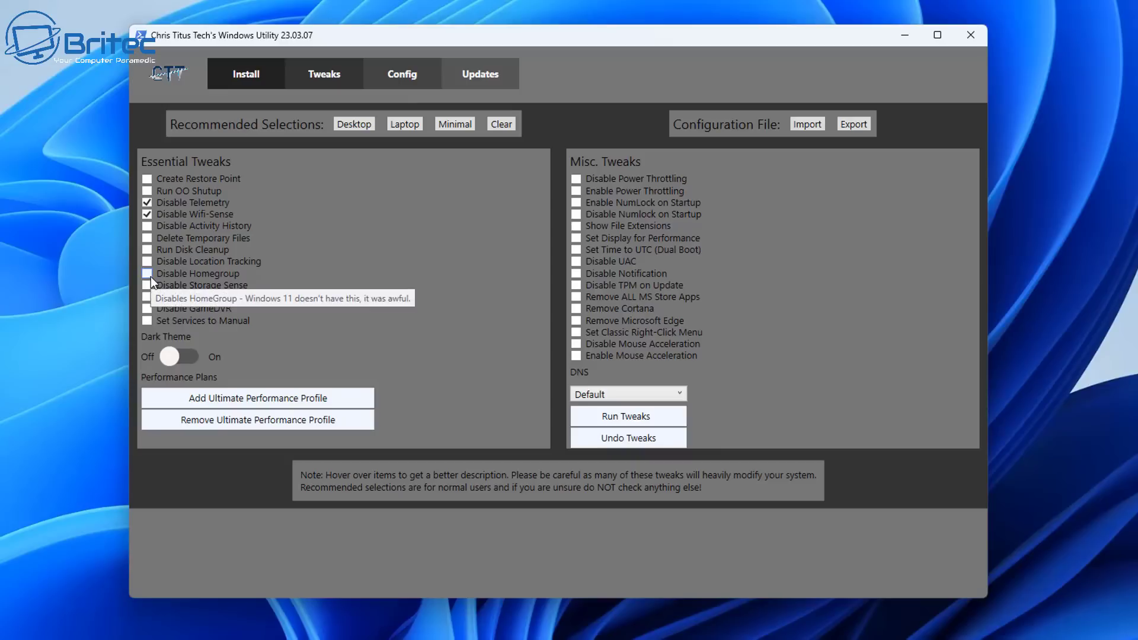
left_click(145, 231)
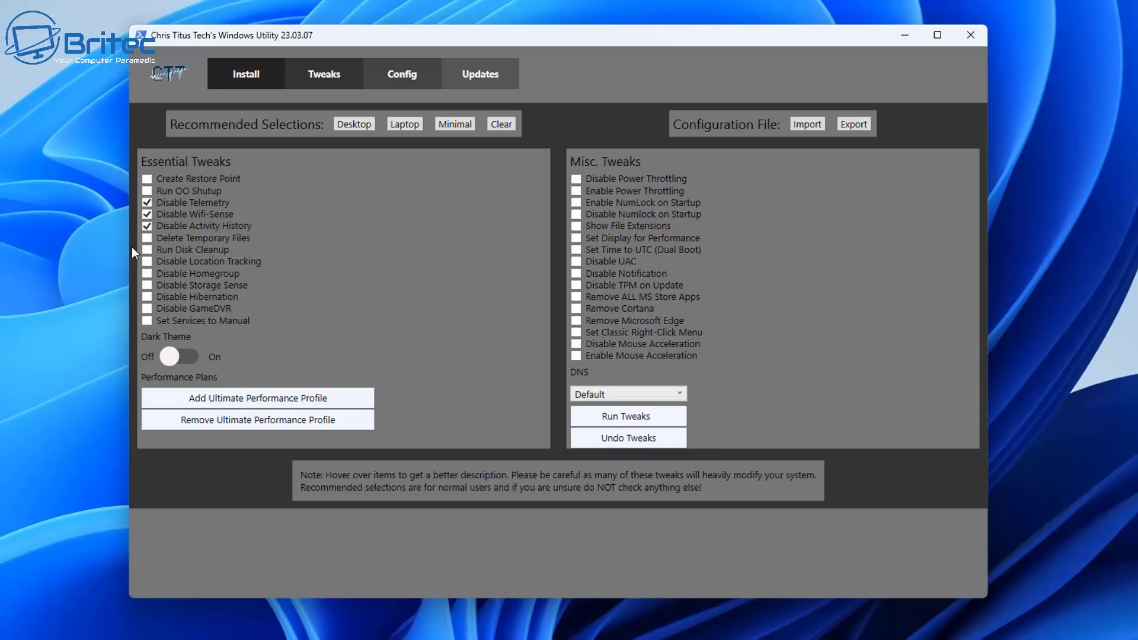
Run all essential tweaks except temp files, disk cleanup and GameDVR, plus Disable Power Throttling, Enable NumLock, Disable Notification, Remove Cortana, Remove Microsoft Edge and Disable Mouse Acceleration
left_click(146, 240)
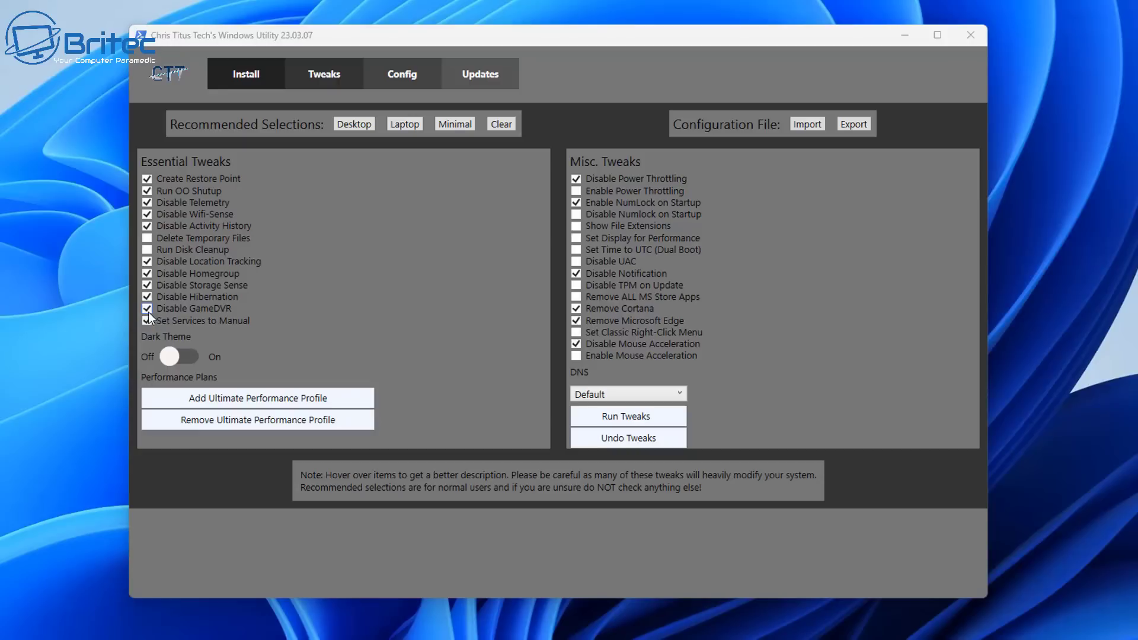
left_click(147, 308)
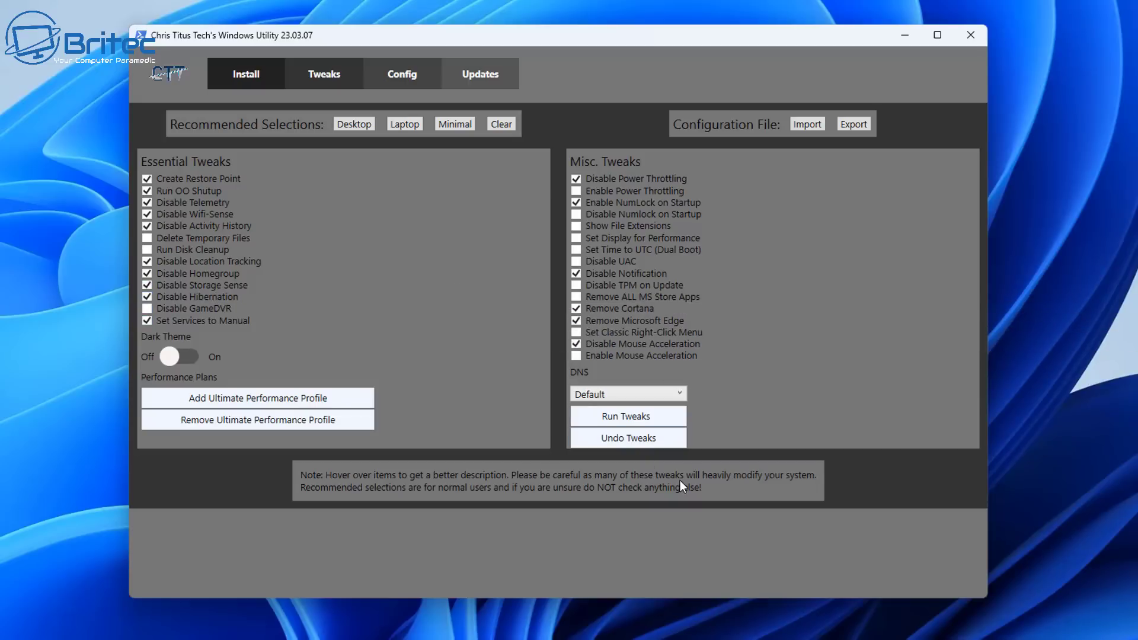
left_click(649, 417)
Review the utility's Config options, the Power Panel and the Windows update choices, and close the utility and its terminal
left_click(402, 78)
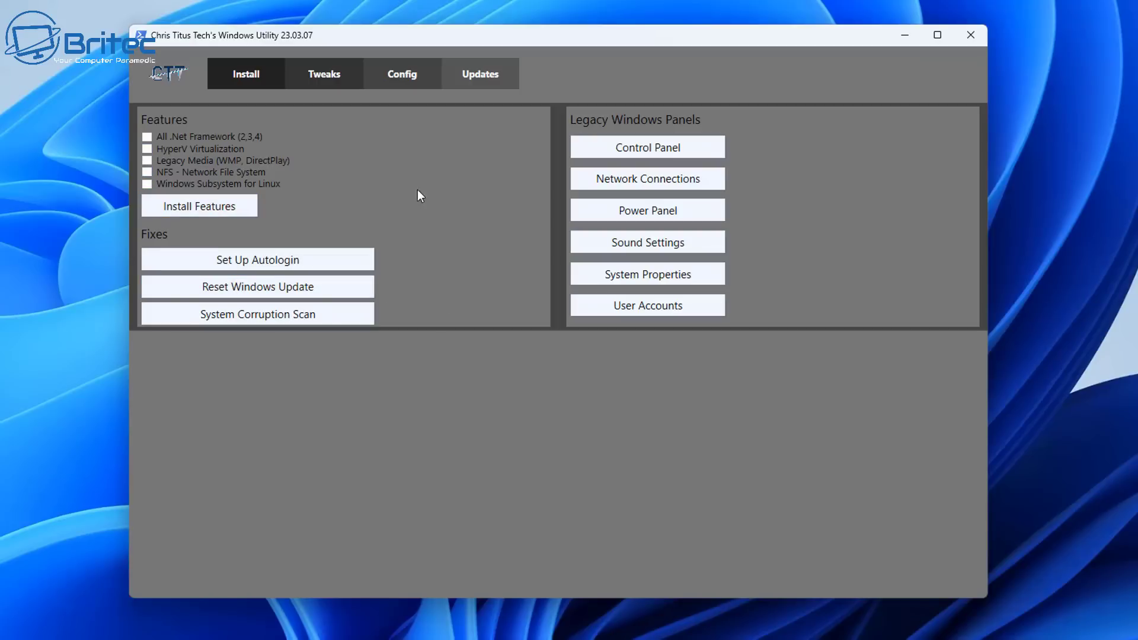
left_click(332, 77)
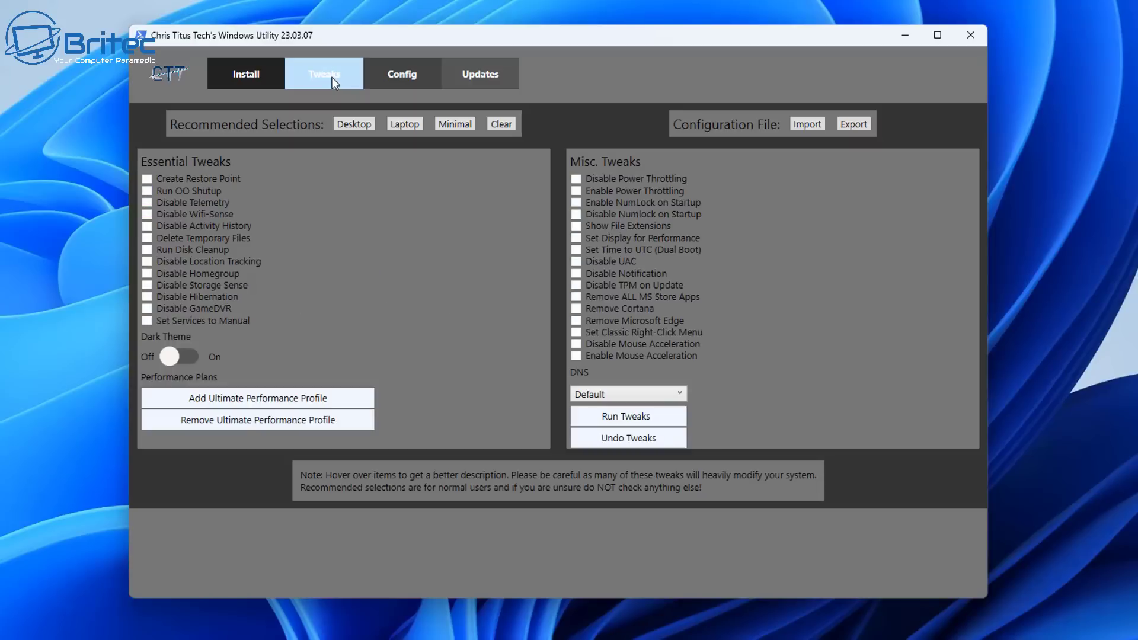
left_click(393, 75)
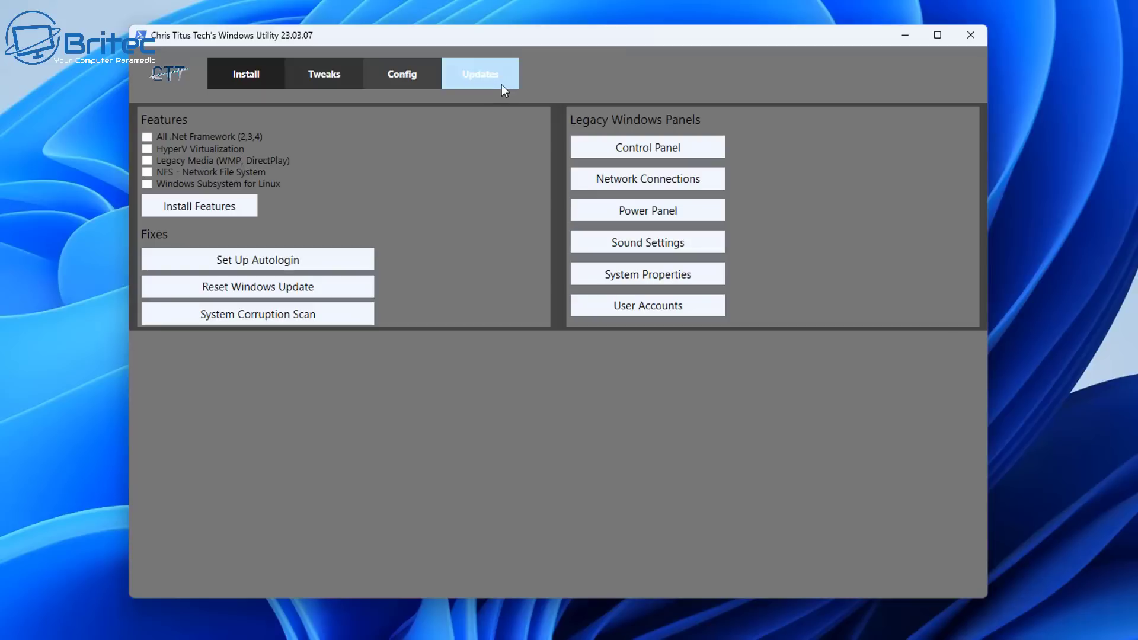
left_click(680, 210)
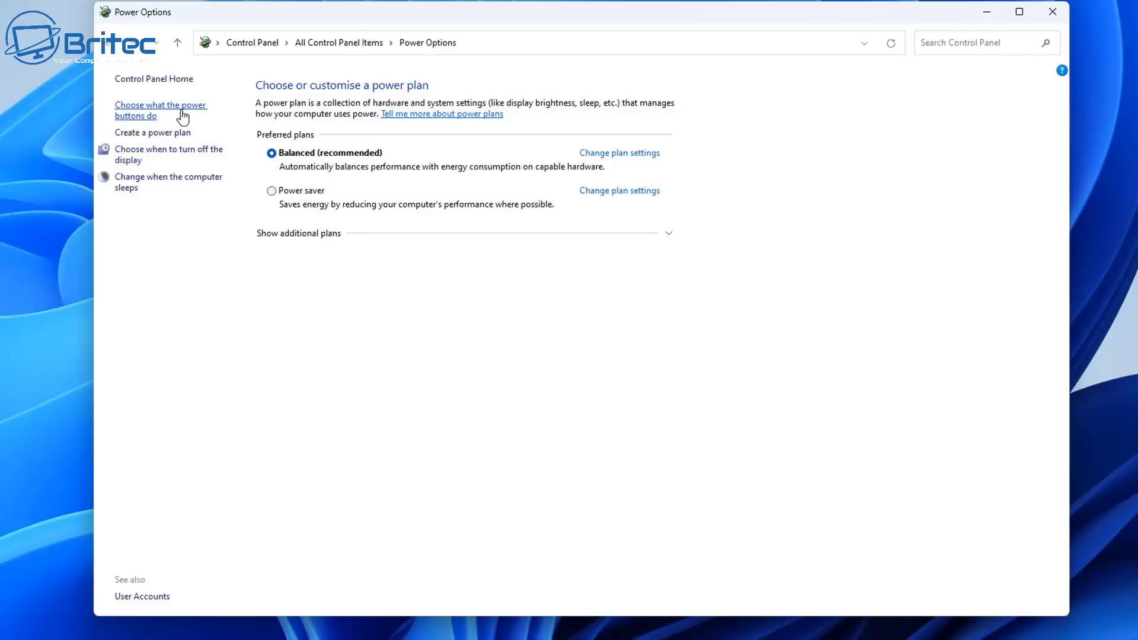
left_click(1052, 12)
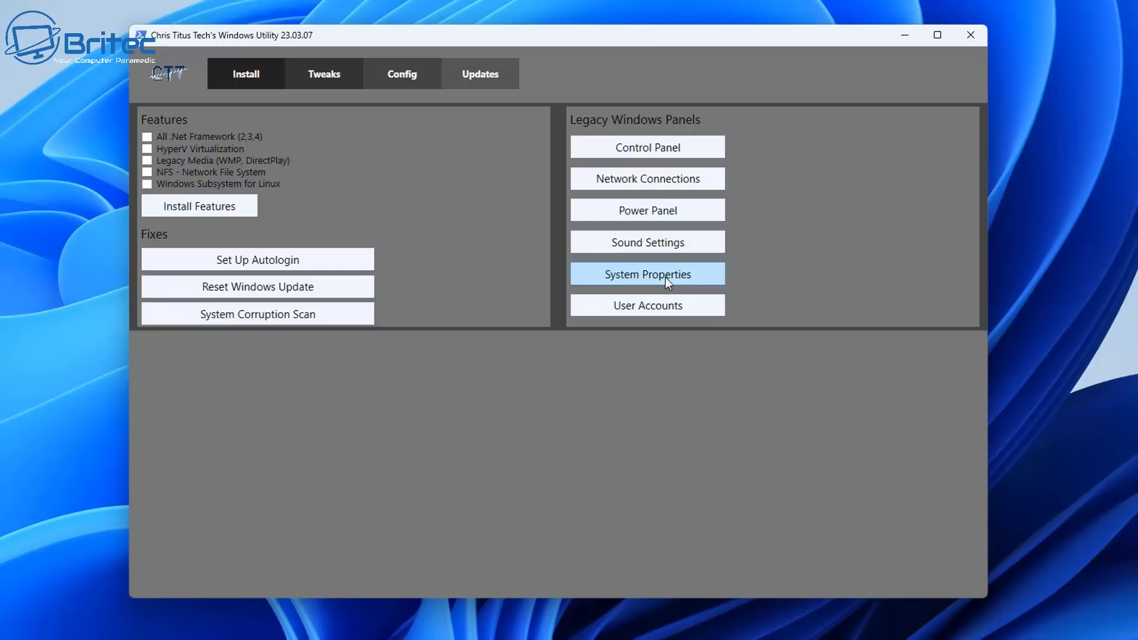
left_click(505, 83)
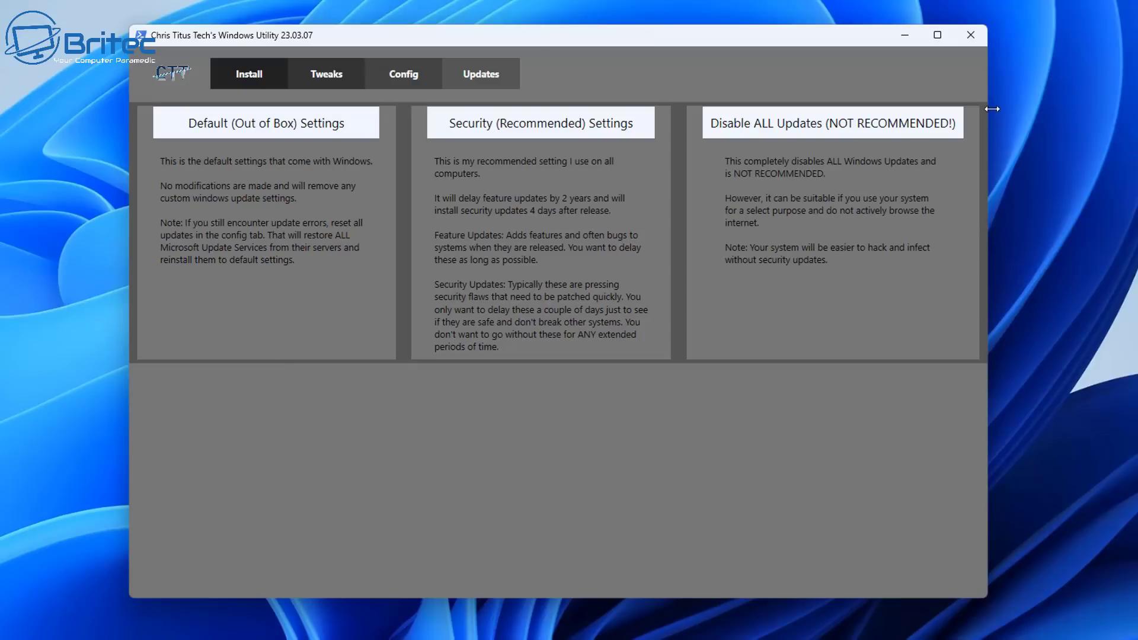
left_click(972, 35)
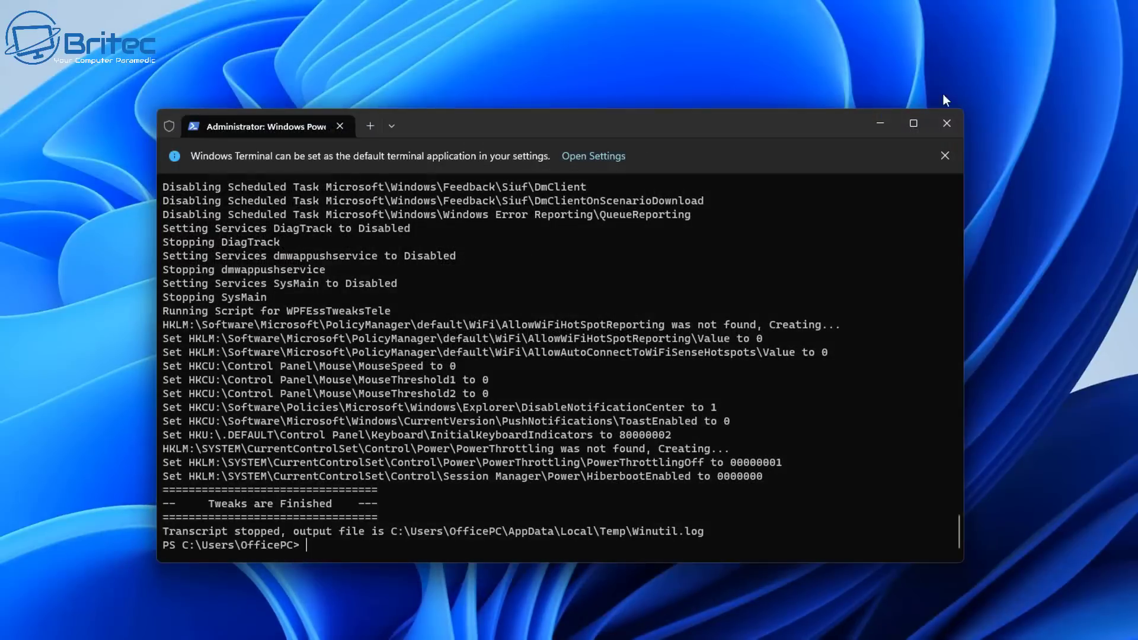
left_click(945, 127)
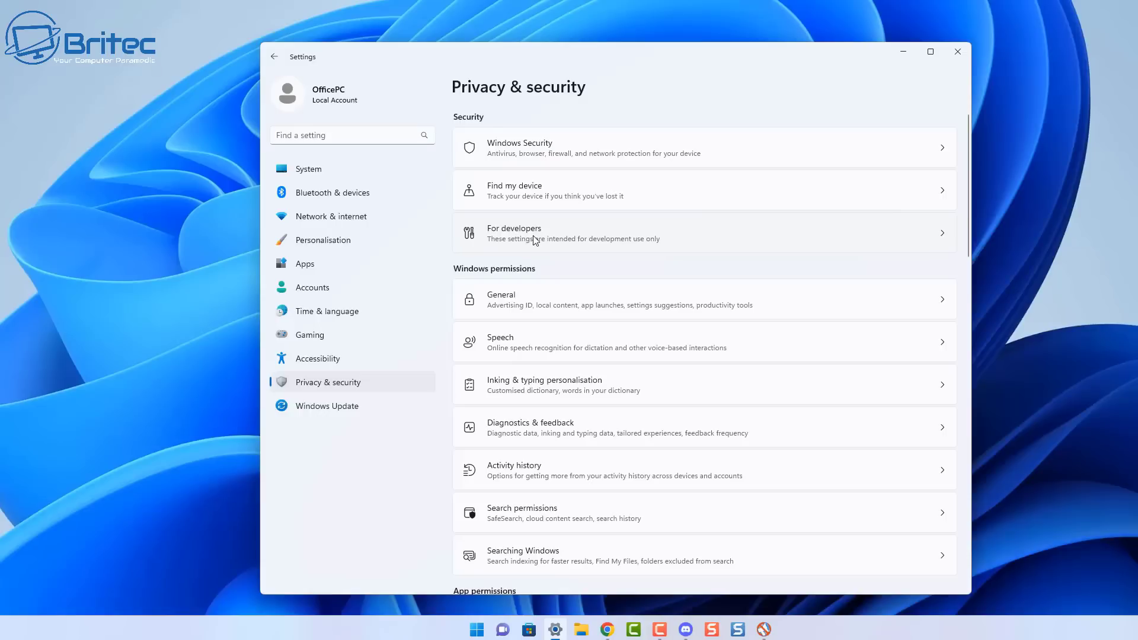
Review the Privacy & security settings for developers, General, Speech, Inking & typing personalisation, Search permissions and app permissions
left_click(535, 239)
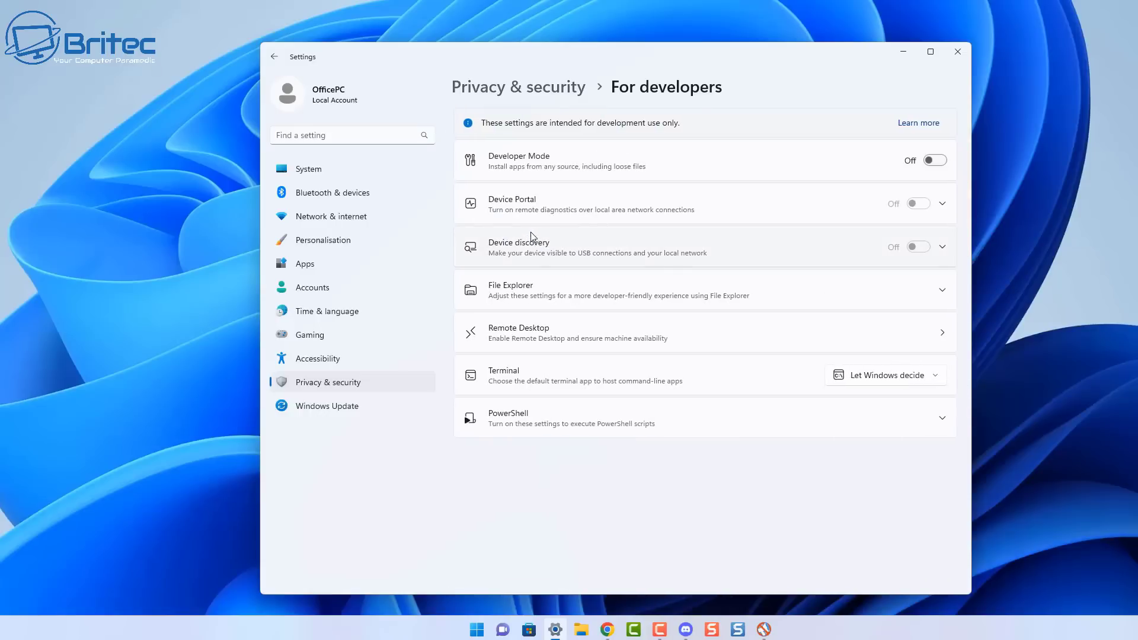
left_click(274, 58)
left_click(536, 295)
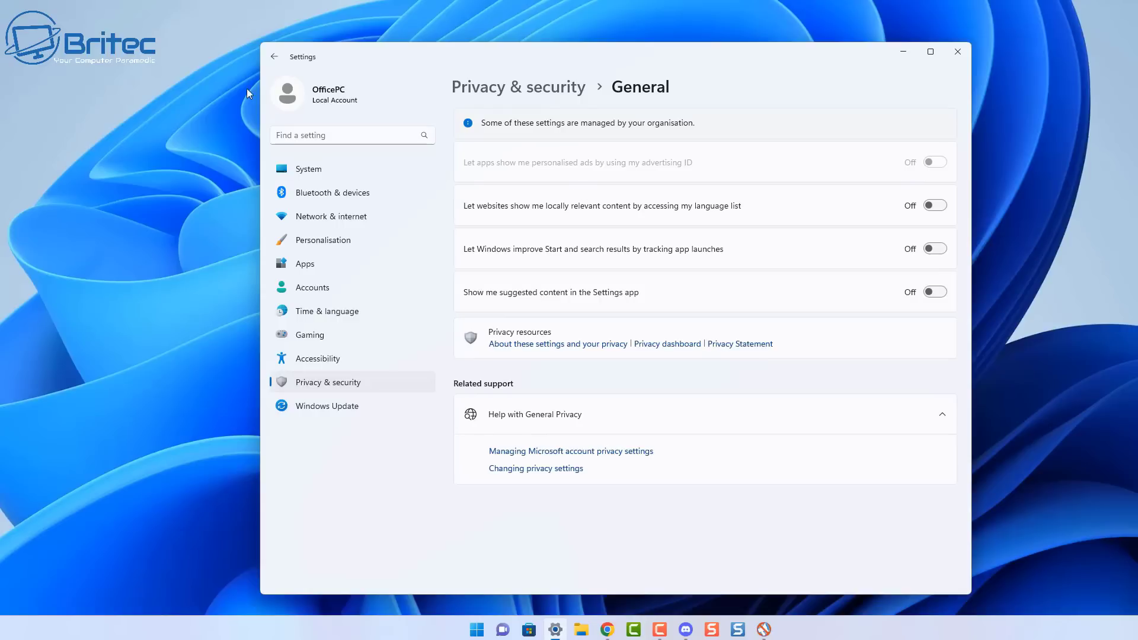
left_click(274, 57)
left_click(503, 339)
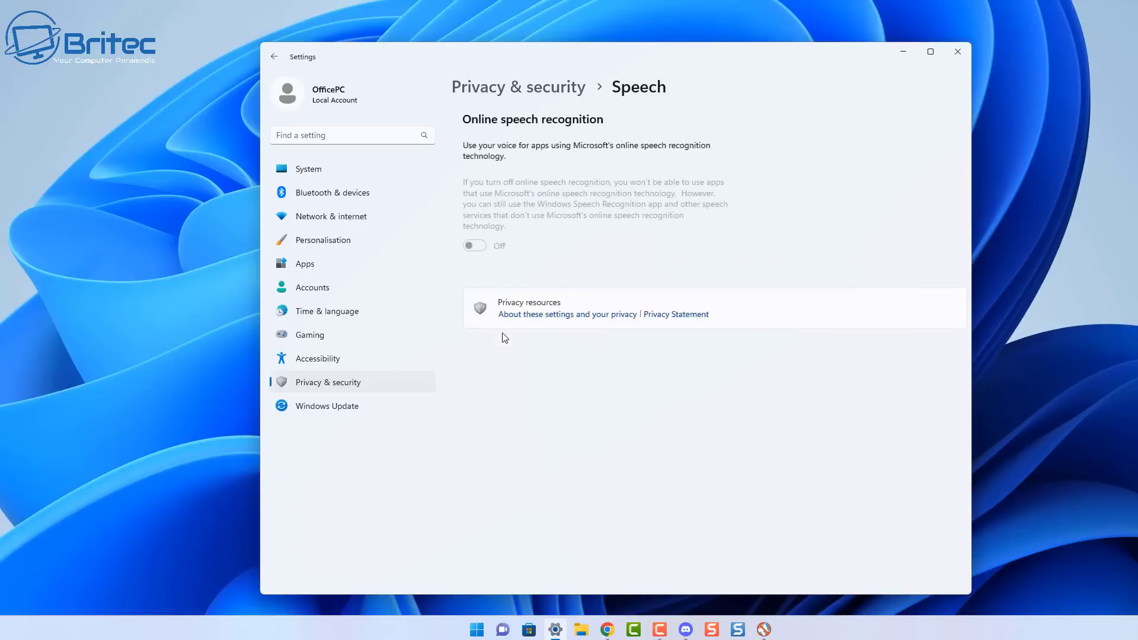
left_click(273, 55)
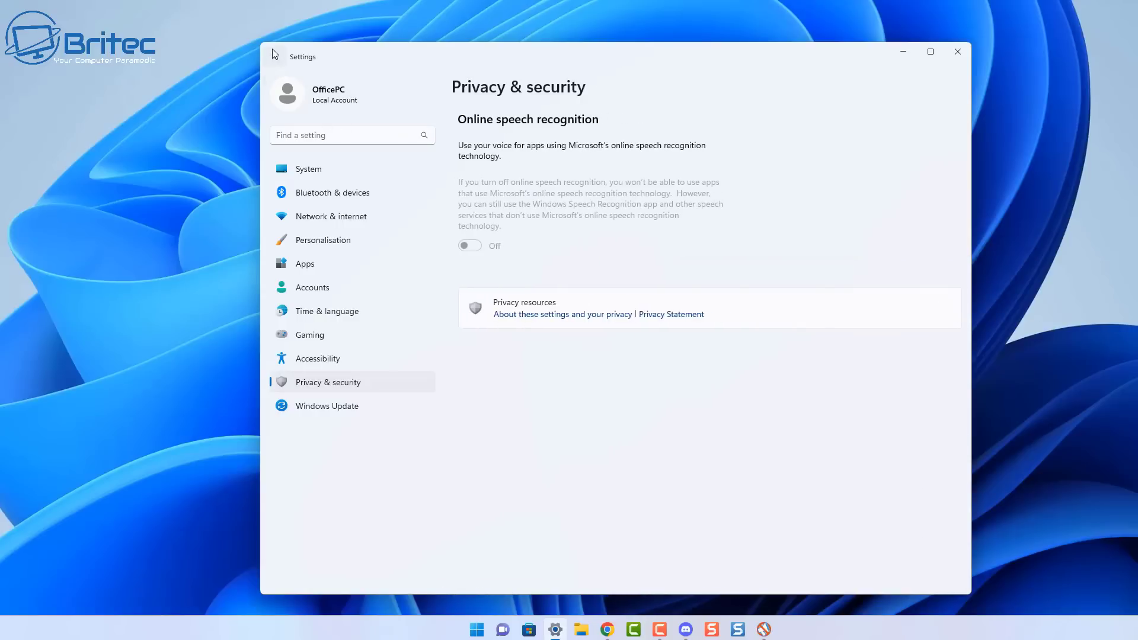
left_click(572, 386)
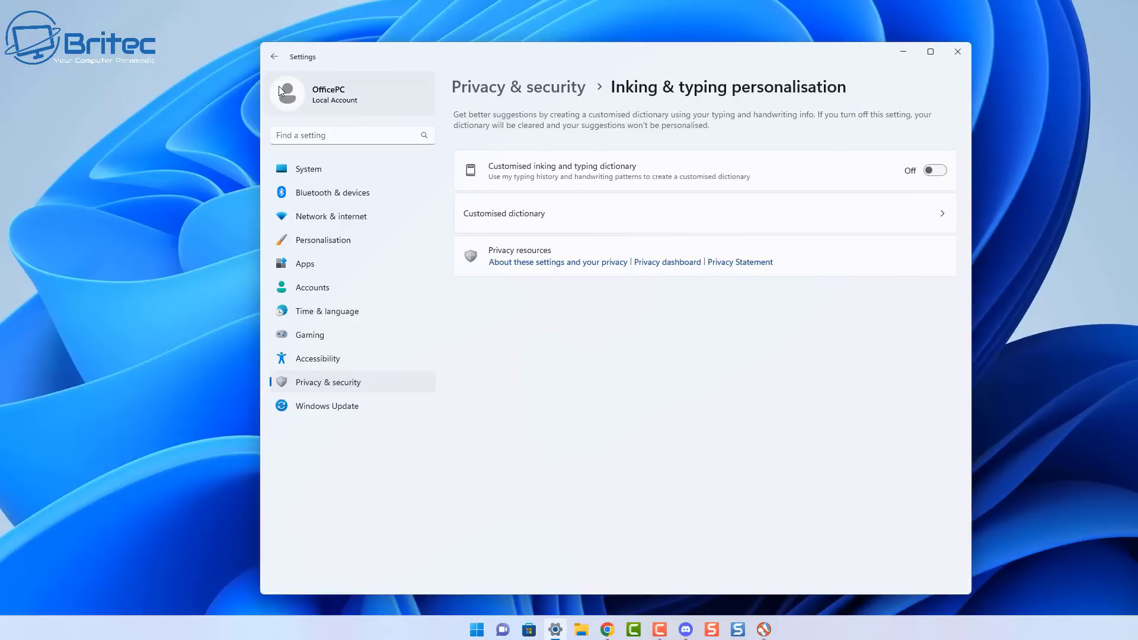
left_click(518, 87)
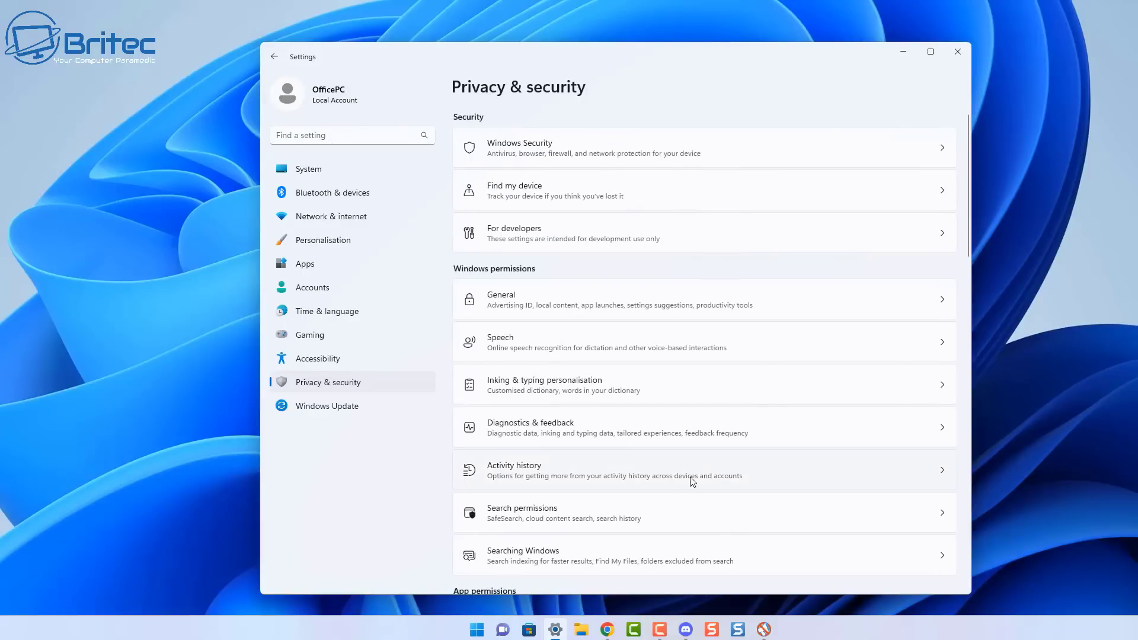
left_click(569, 507)
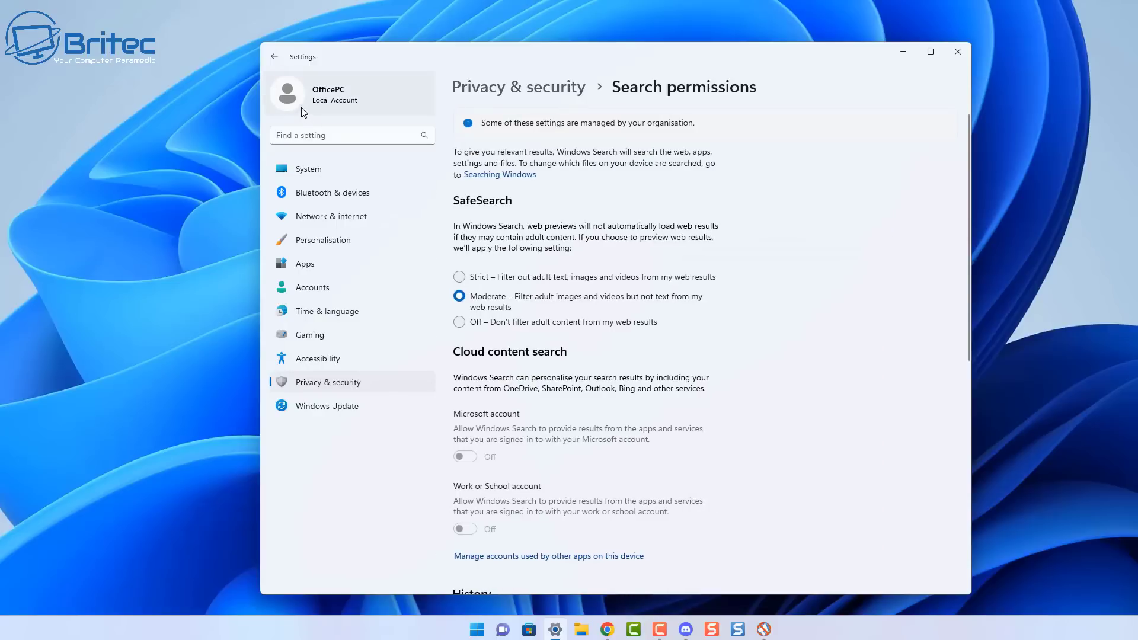
left_click(275, 56)
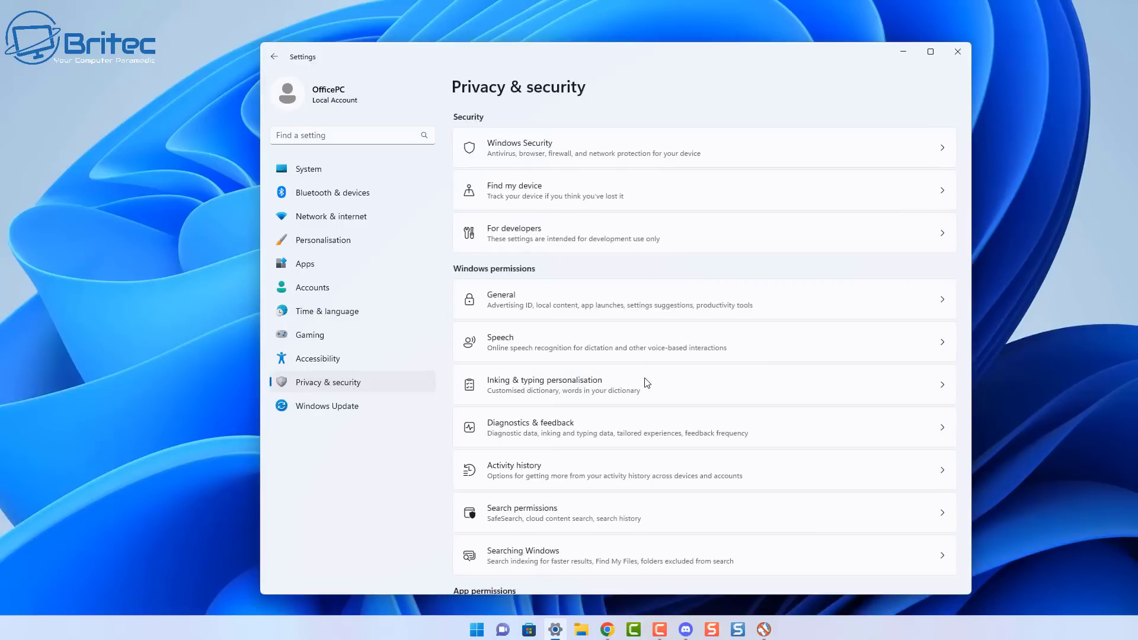
scroll(646, 383, "down", 6)
left_click(569, 254)
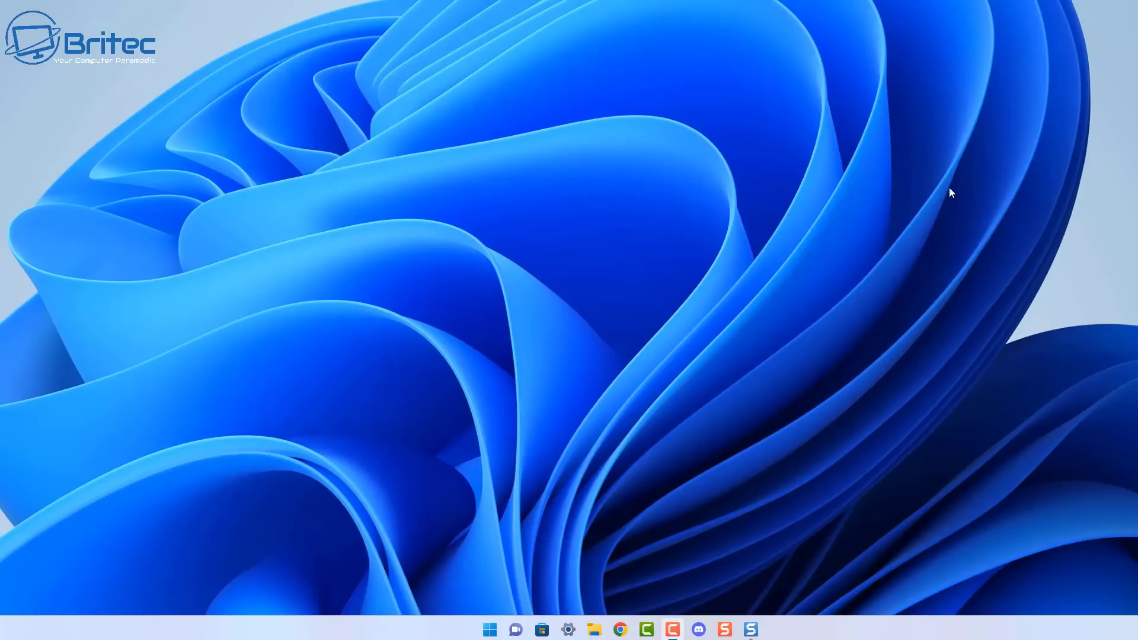
Open the Performance Options from the advanced System Properties
right_click(491, 630)
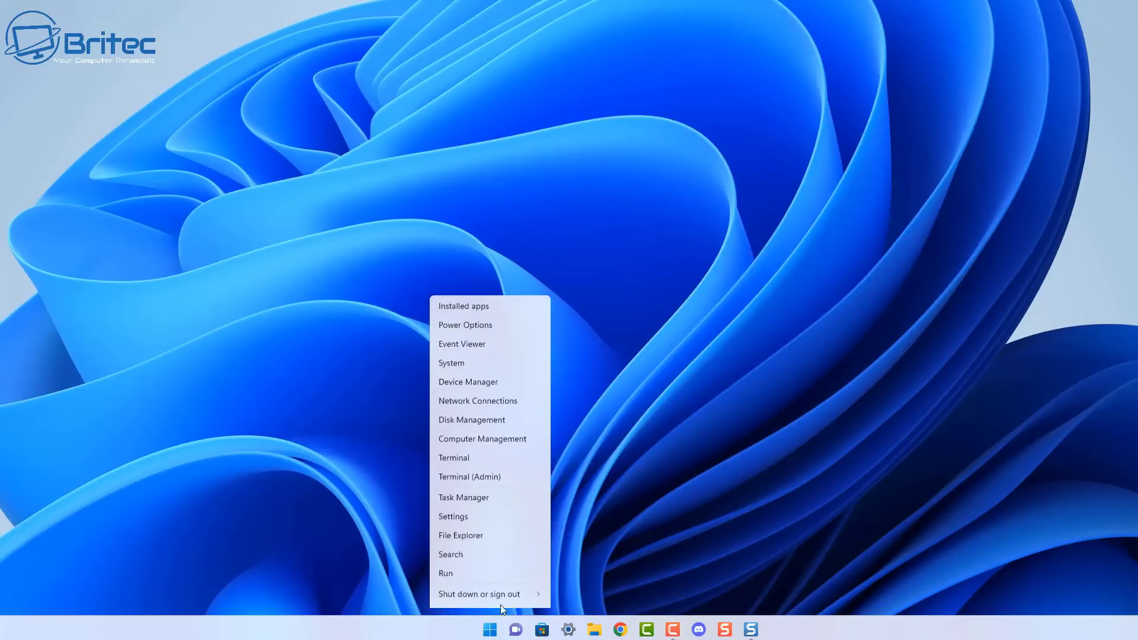
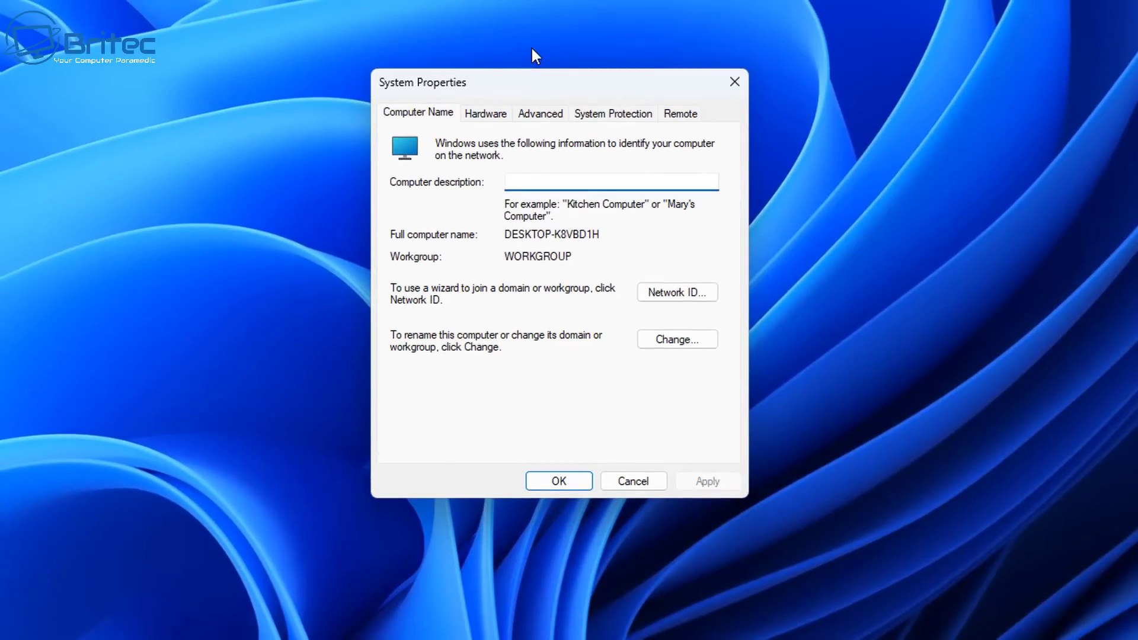
left_click(495, 115)
left_click(551, 122)
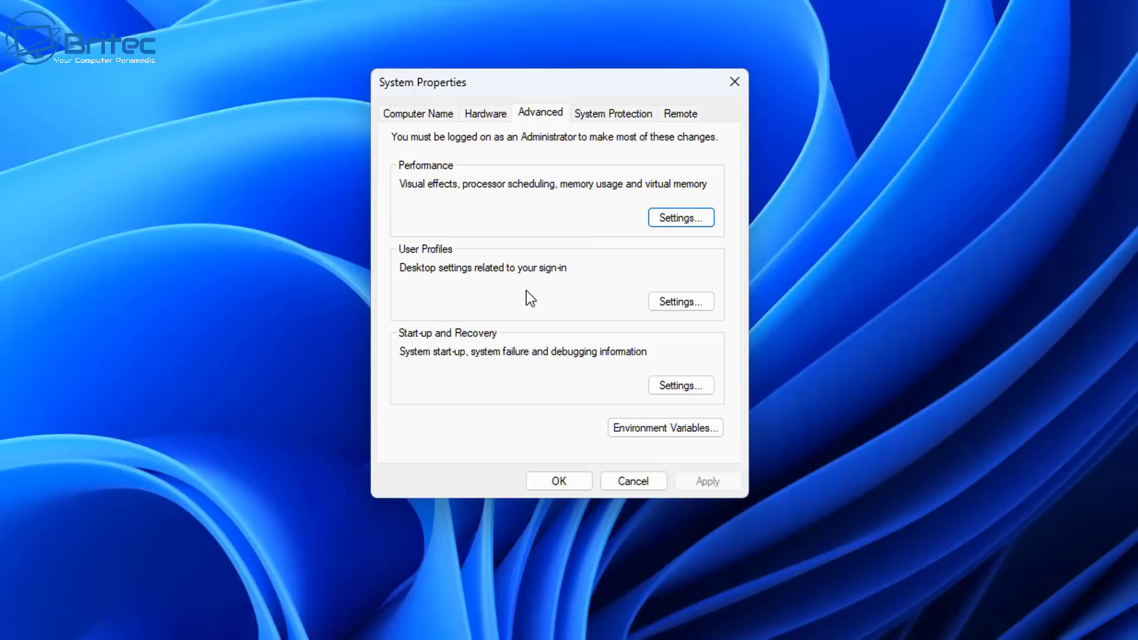
left_click(676, 219)
left_click_drag(608, 158, 574, 60)
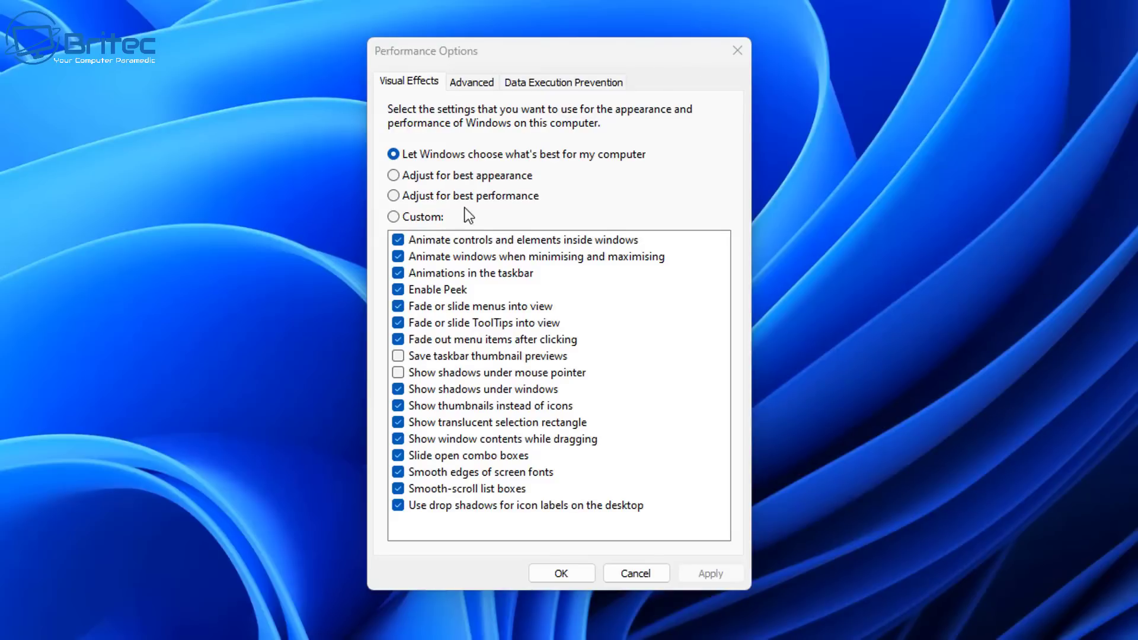
Turn off all visual effects except taskbar animations, taskbar thumbnail previews, thumbnails instead of icons, window contents while dragging and smooth font edges, and apply
left_click(393, 195)
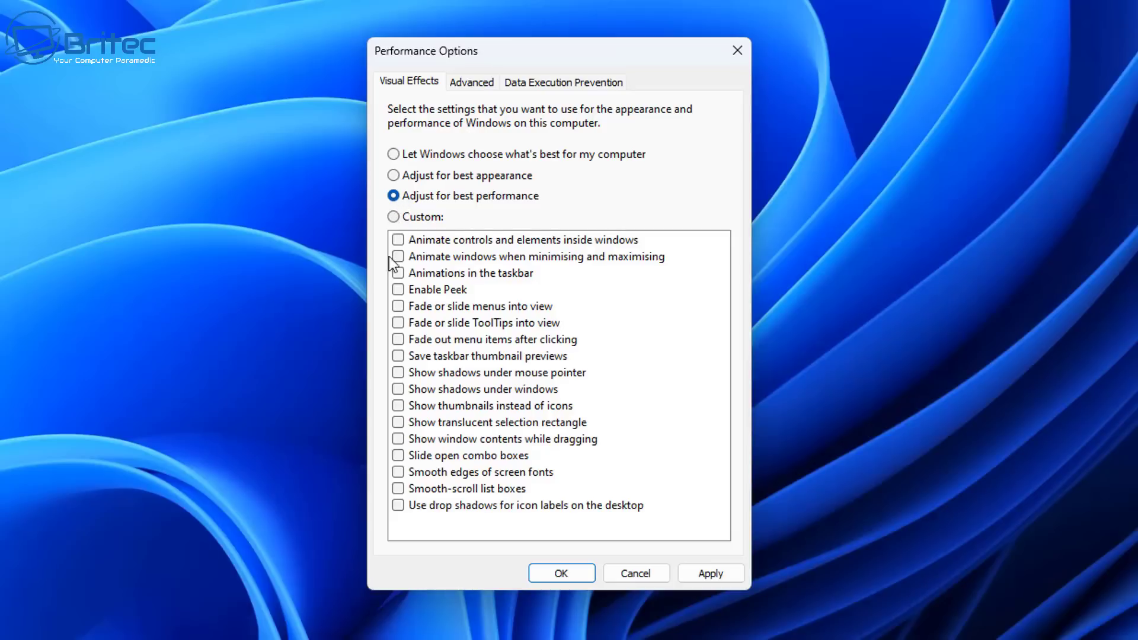
left_click(398, 272)
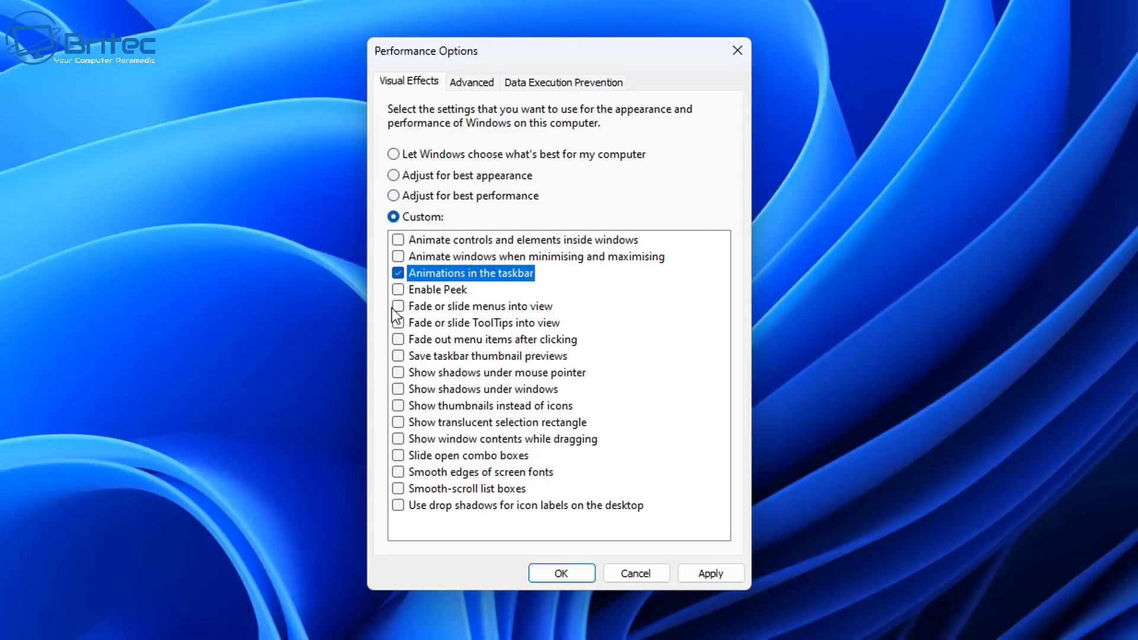
left_click(398, 357)
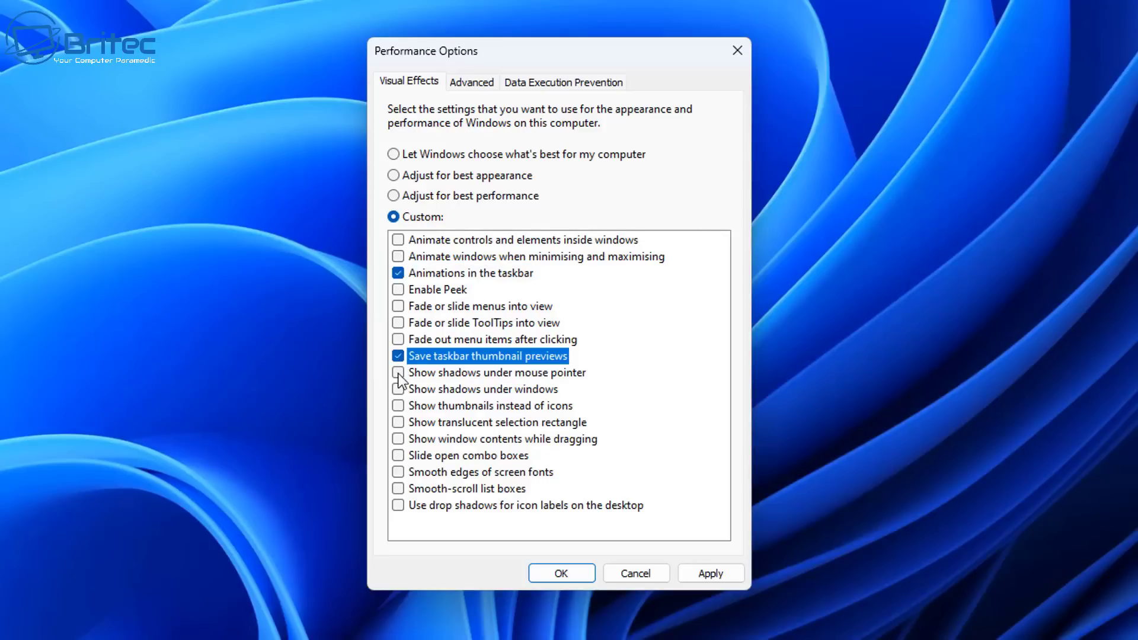
left_click(398, 406)
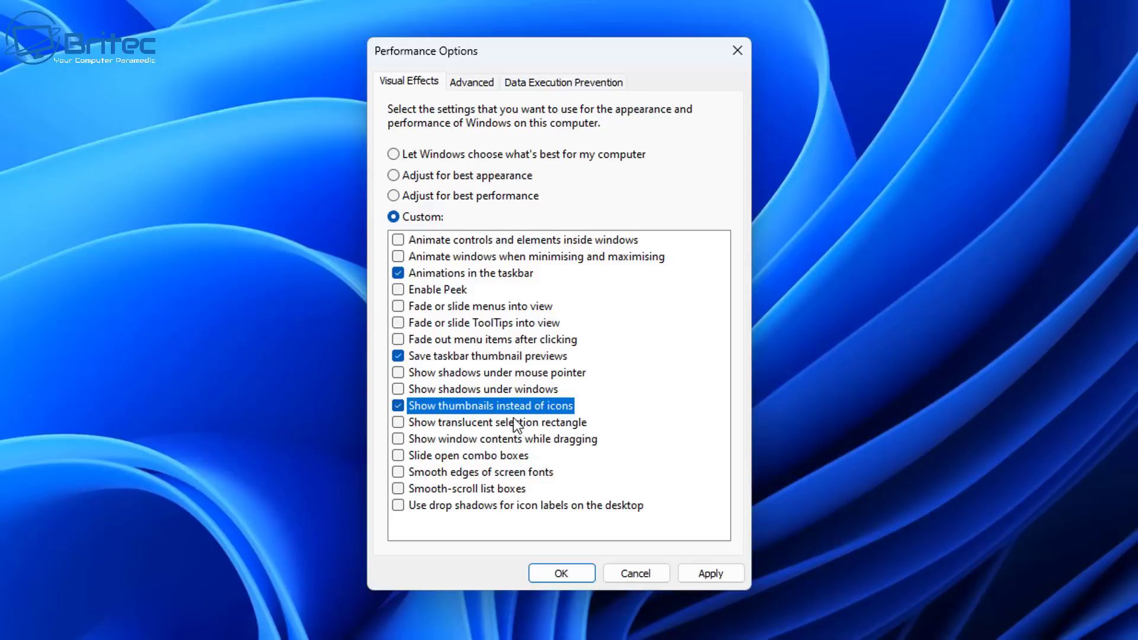
left_click(398, 439)
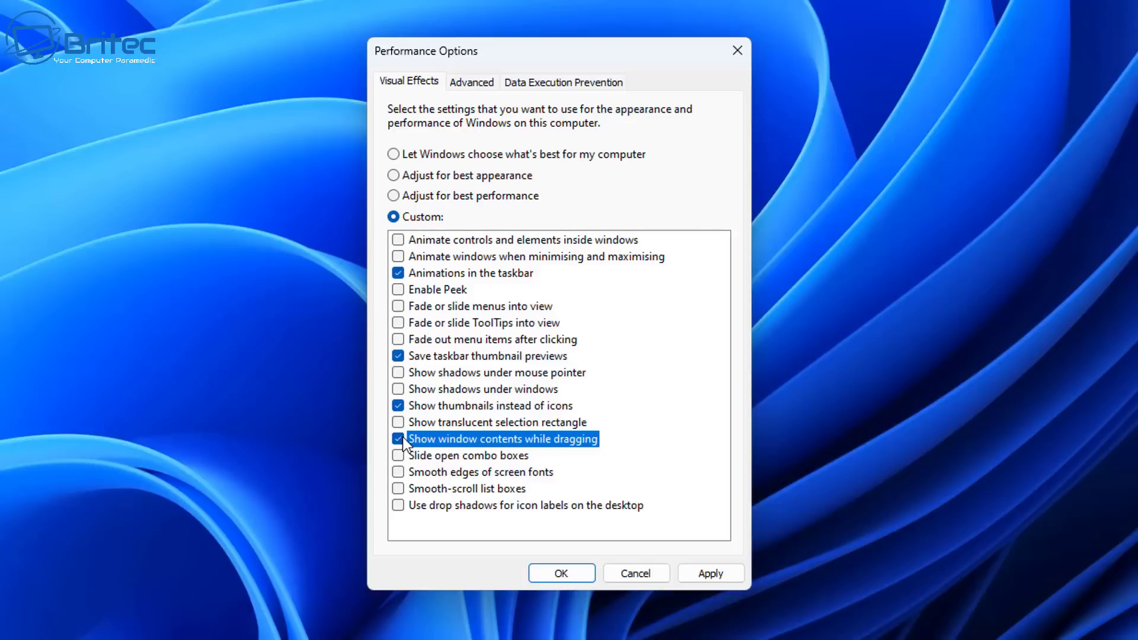
left_click(399, 473)
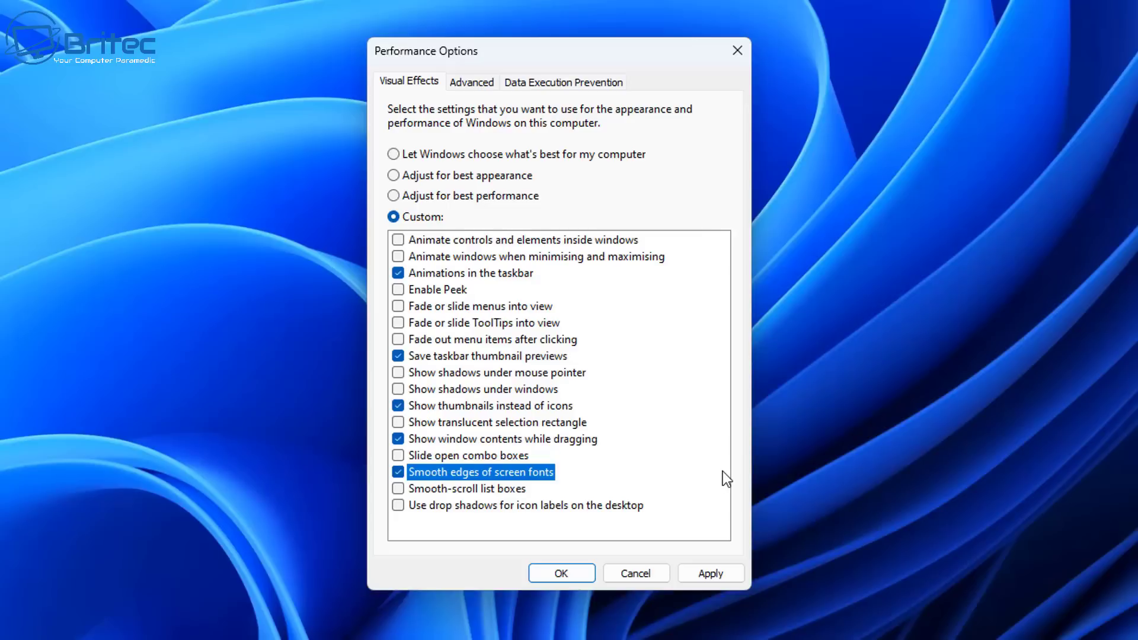
left_click(711, 570)
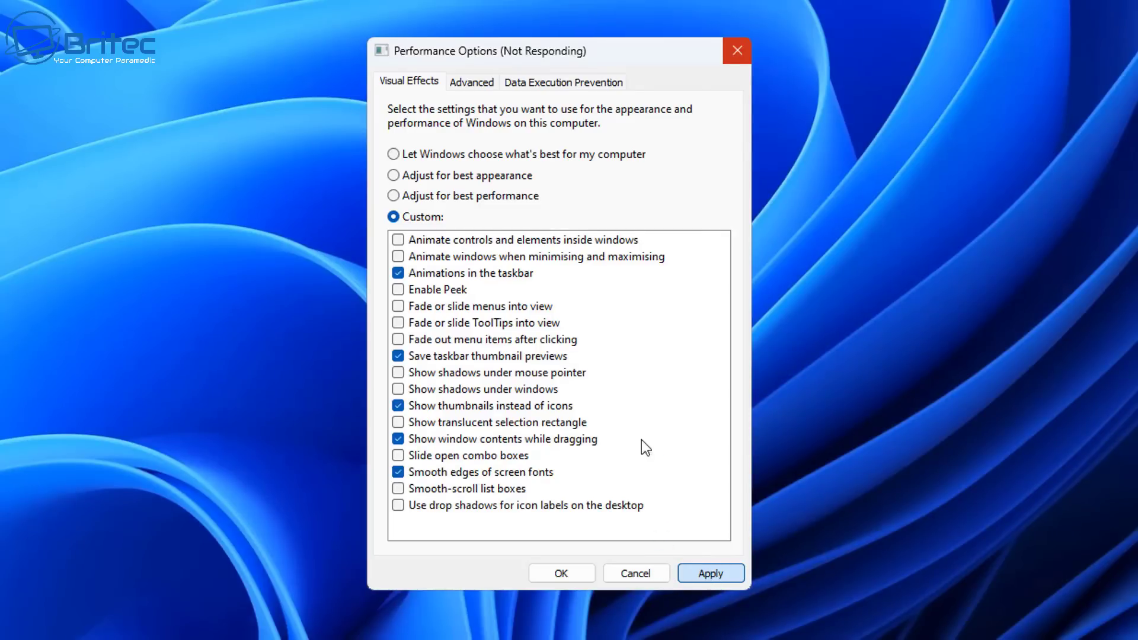
Check the processor scheduling and virtual memory settings, and close Performance Options and System Properties
left_click(471, 83)
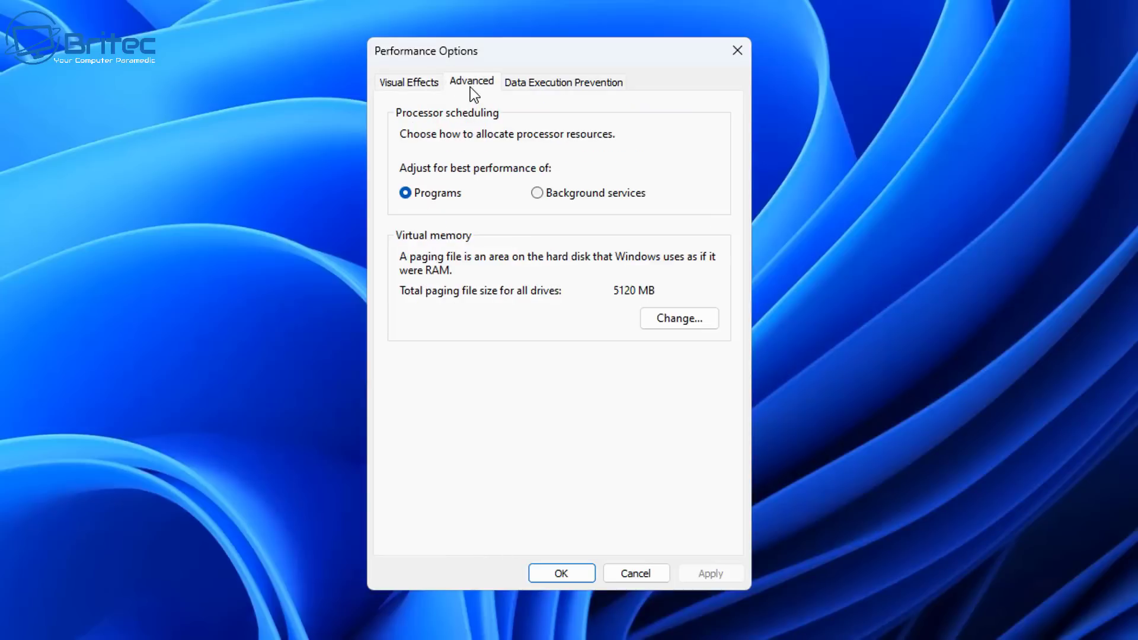
left_click(412, 82)
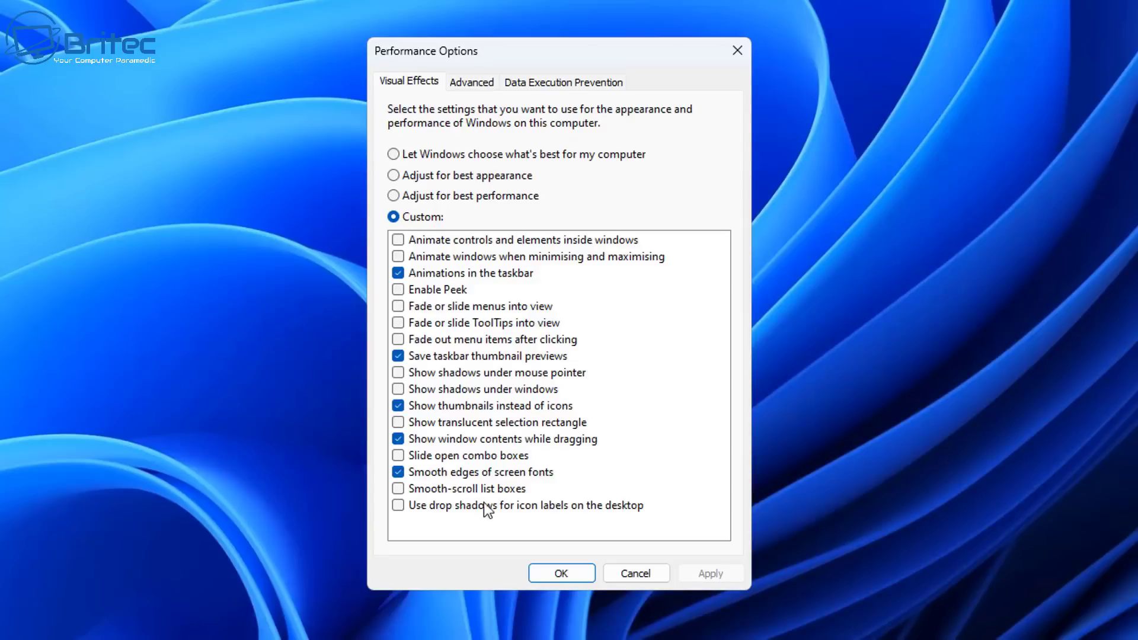
left_click(560, 574)
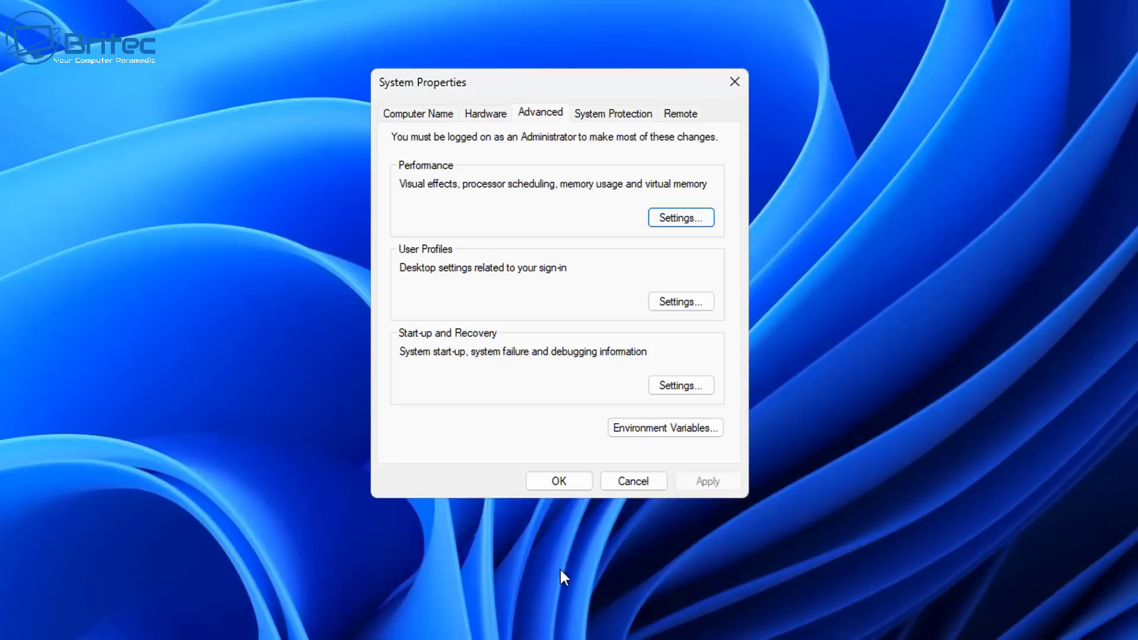
left_click(555, 480)
Open System Configuration with the msconfig command and list its services with all Microsoft services hidden
key("super+r")
type("msco")
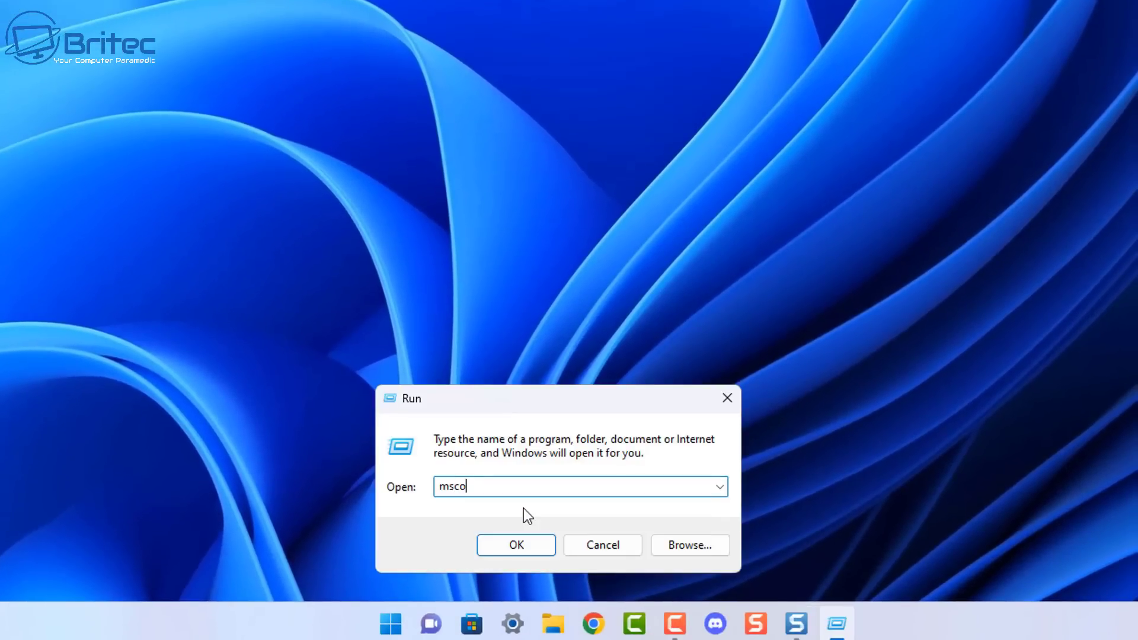
type("nfig")
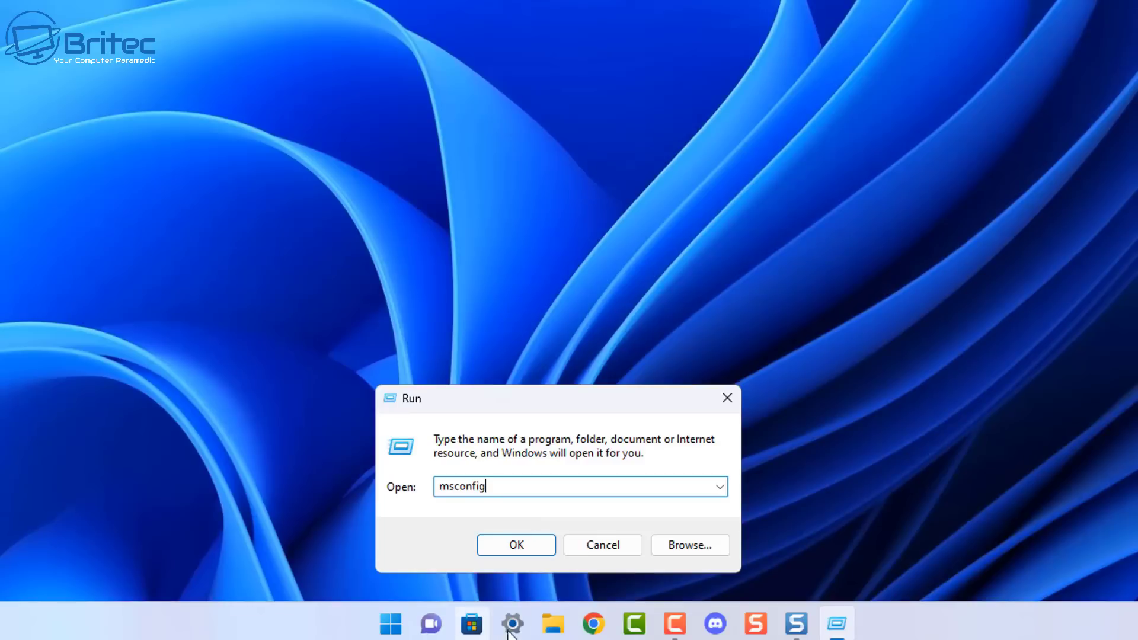
left_click(537, 539)
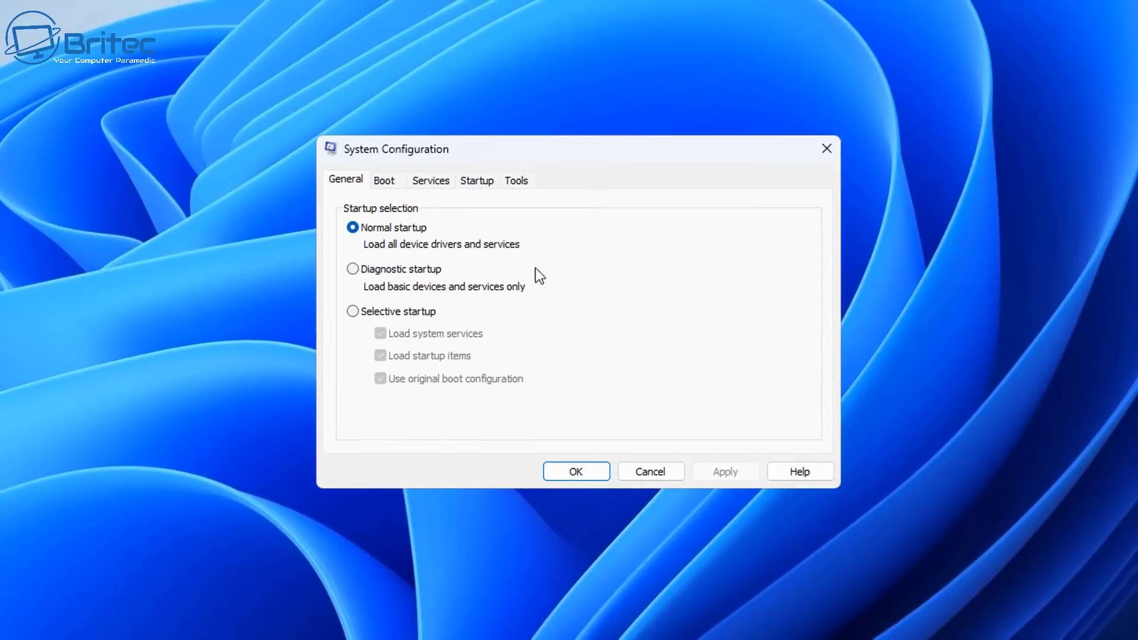
left_click(420, 180)
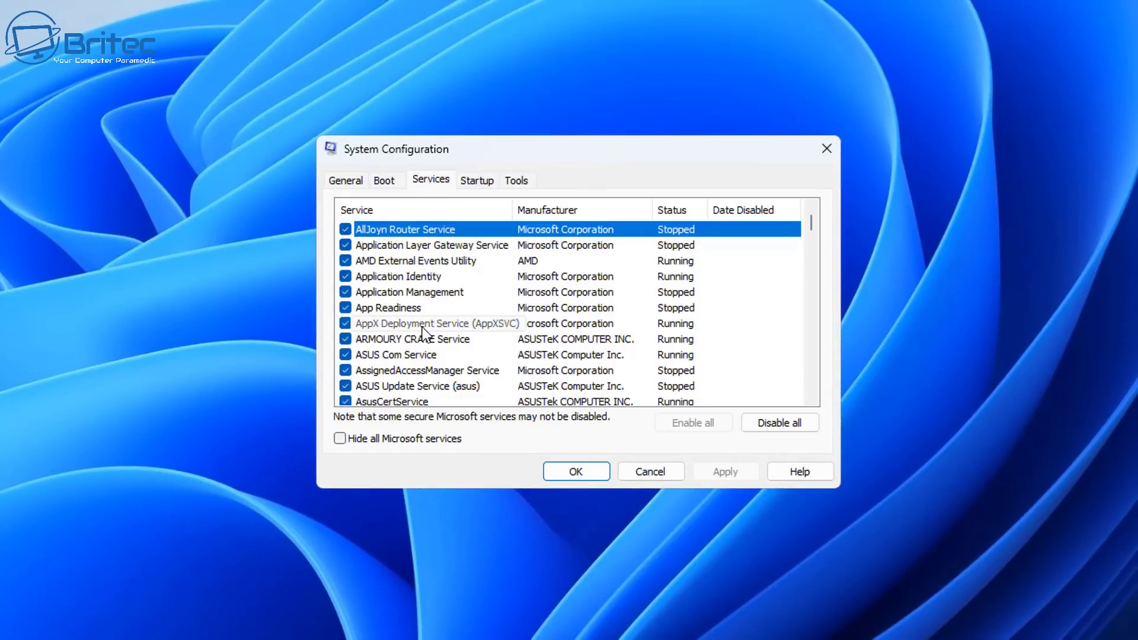
left_click(340, 439)
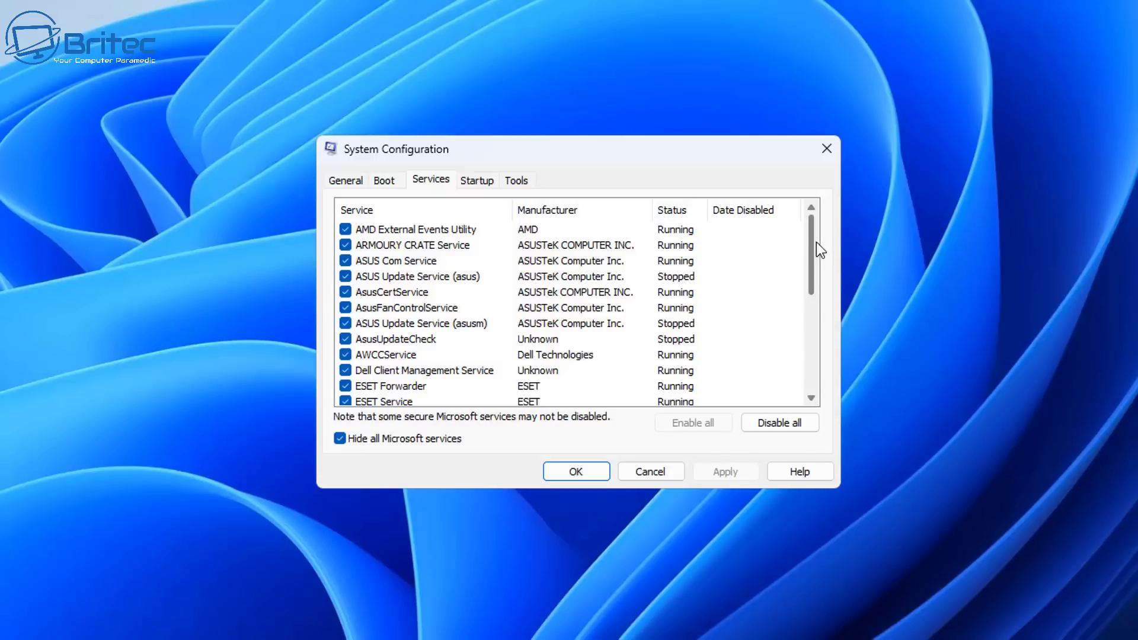
Disable both ASUS Update services, AsusUpdateCheck, Google Chrome Elevation, both Google Update services, LGHUB Updater, ROG Live and TechSmith Uploader, and confirm the changes
left_click_drag(809, 236, 798, 333)
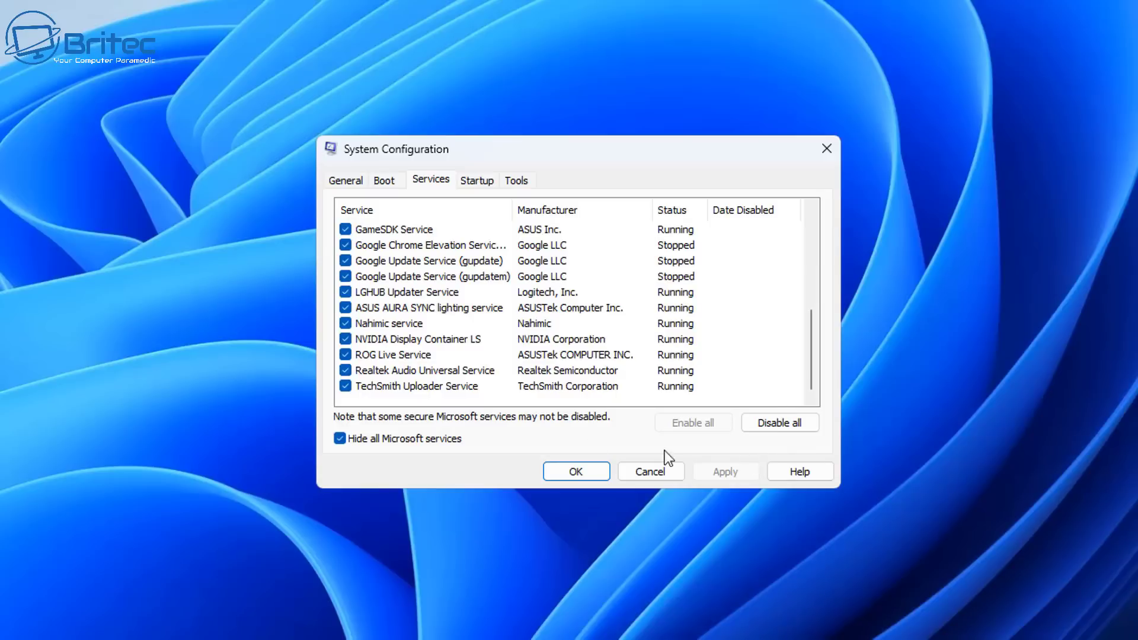
left_click(345, 387)
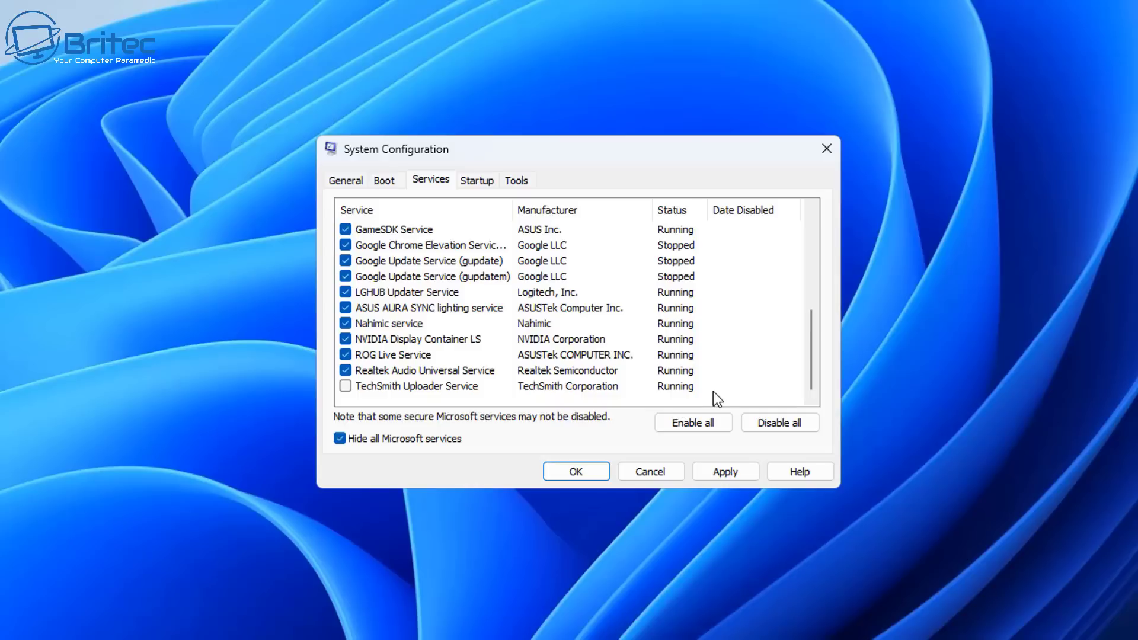
left_click(345, 355)
left_click(383, 326)
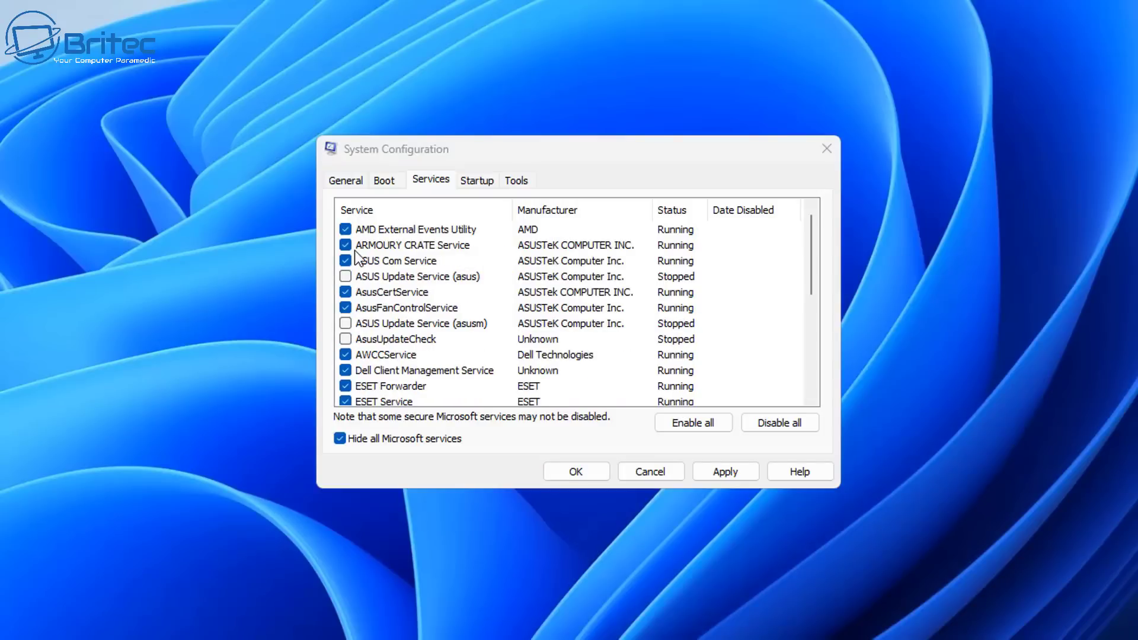
scroll(378, 342, "down", 5)
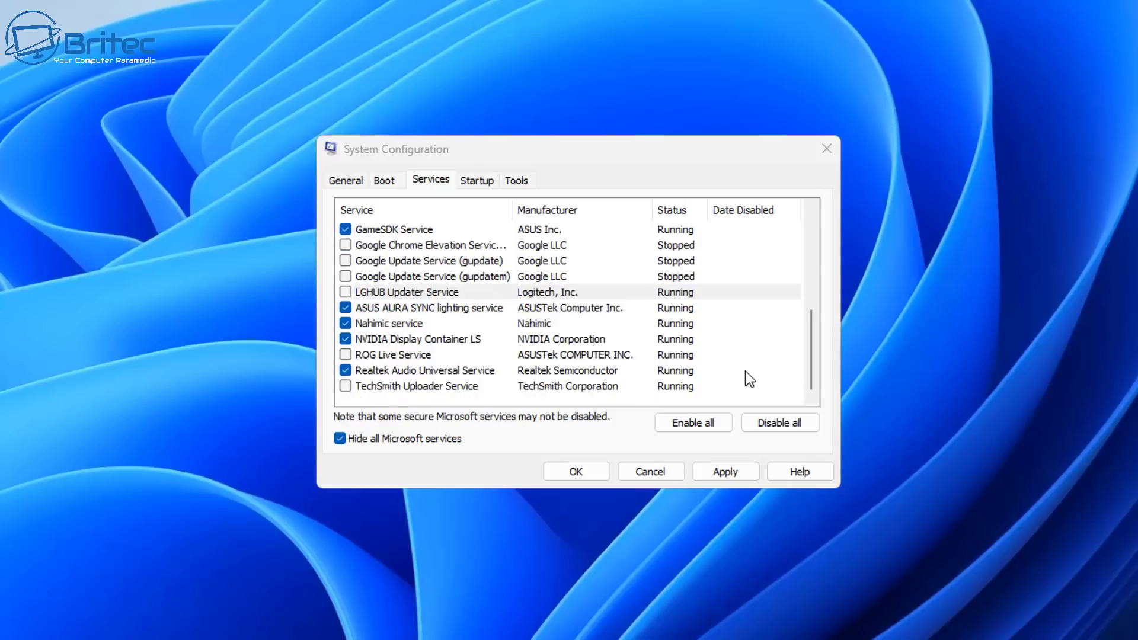
left_click(728, 471)
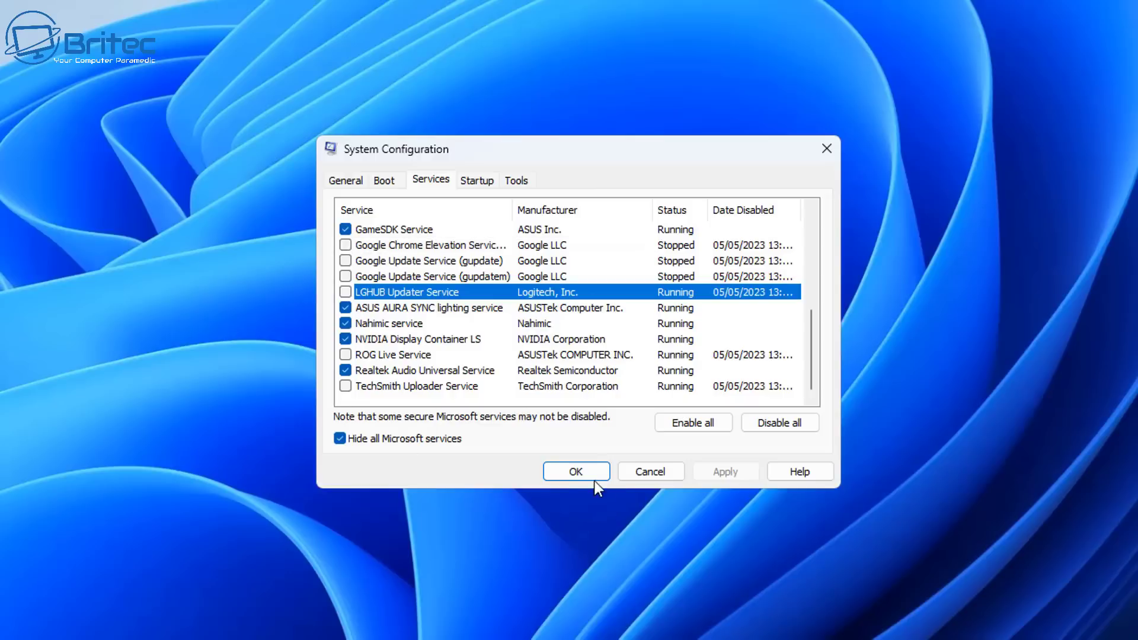
left_click(575, 472)
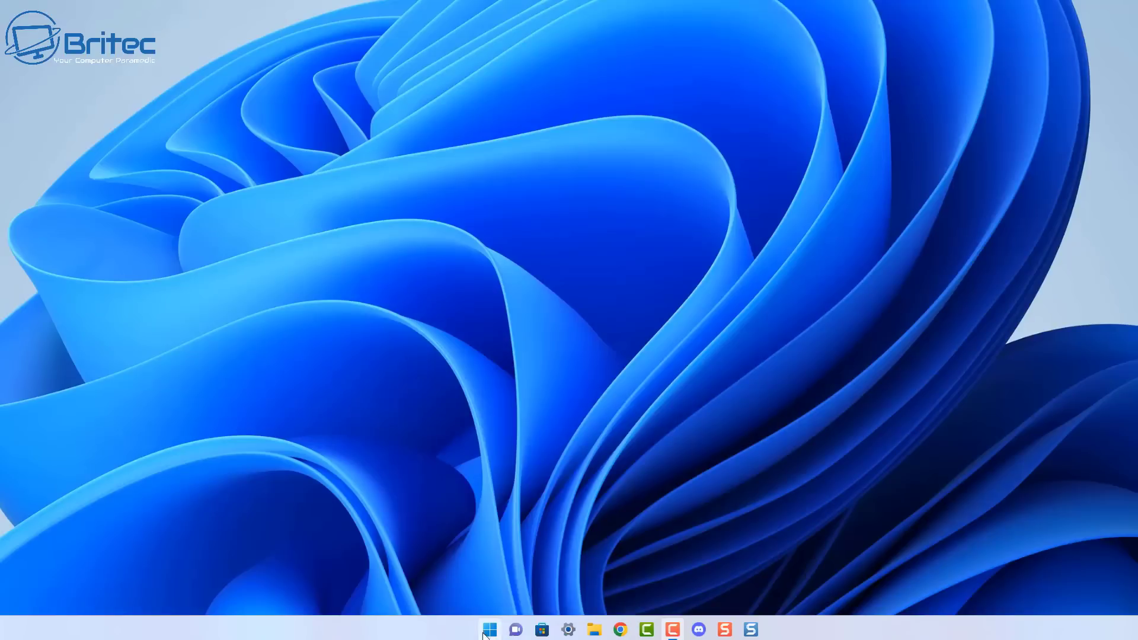
Check the background processes and the CPU performance figures in Task Manager, and close it
right_click(490, 629)
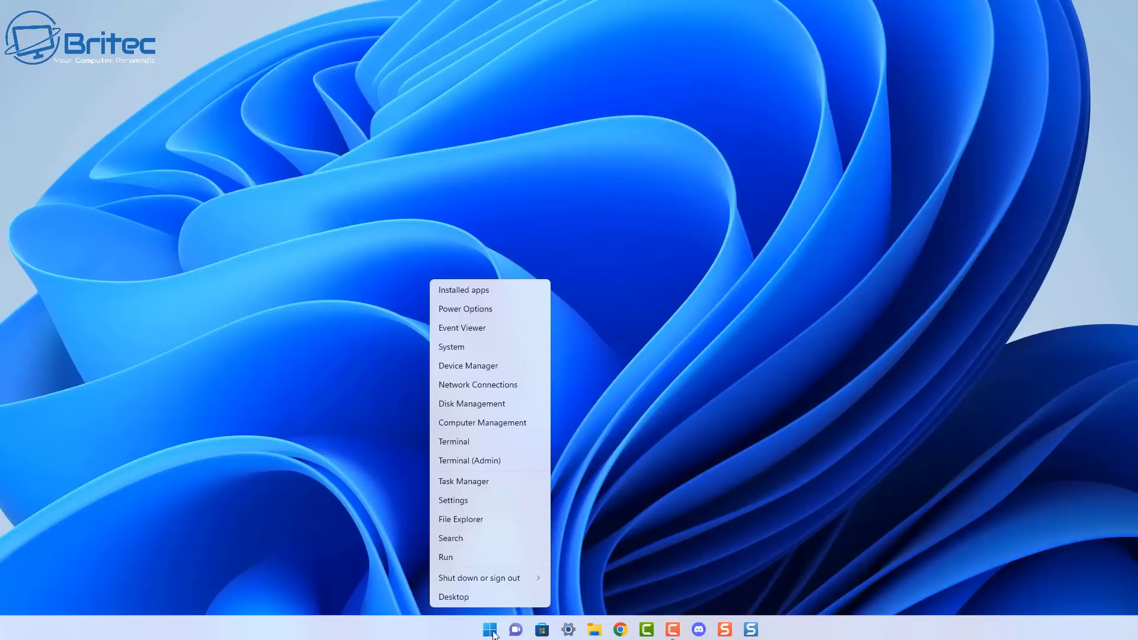
left_click(482, 488)
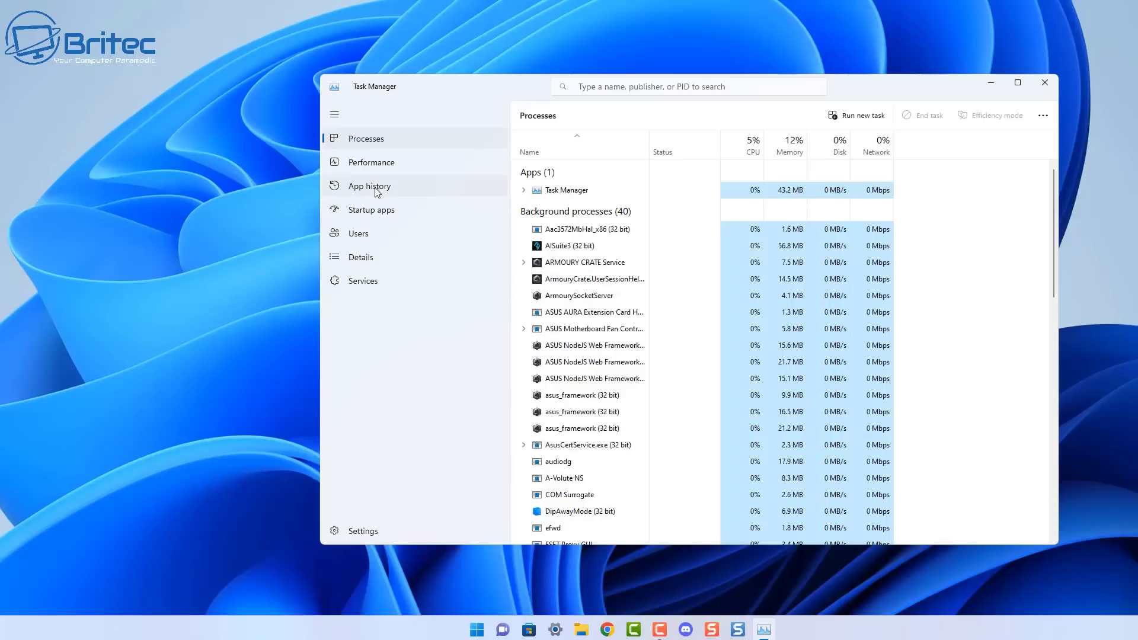
left_click(367, 166)
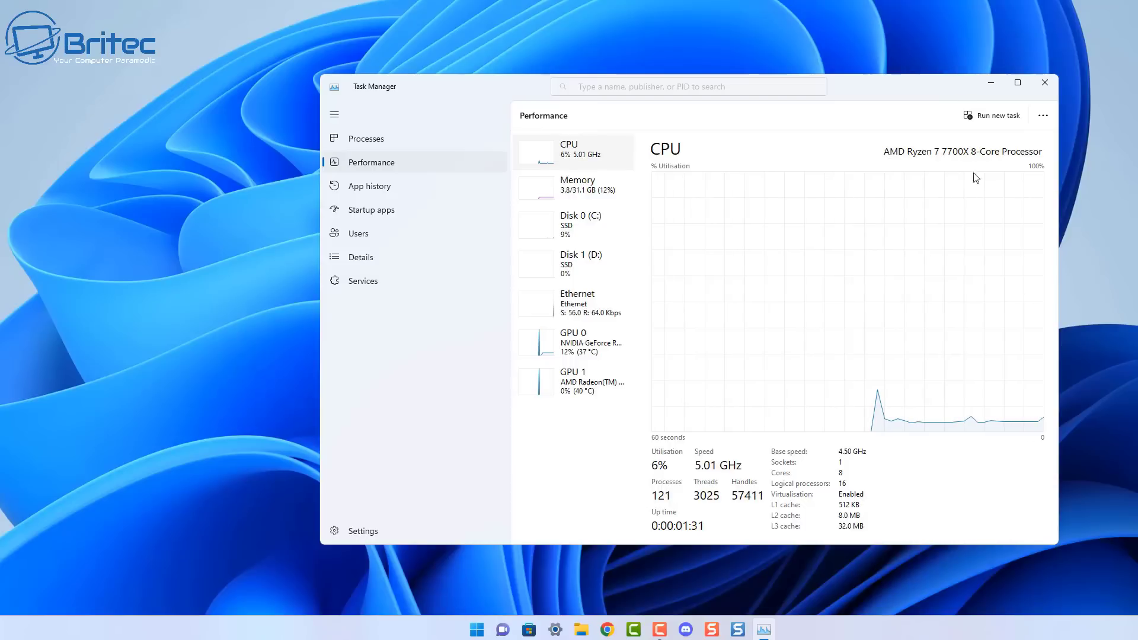
left_click(1044, 86)
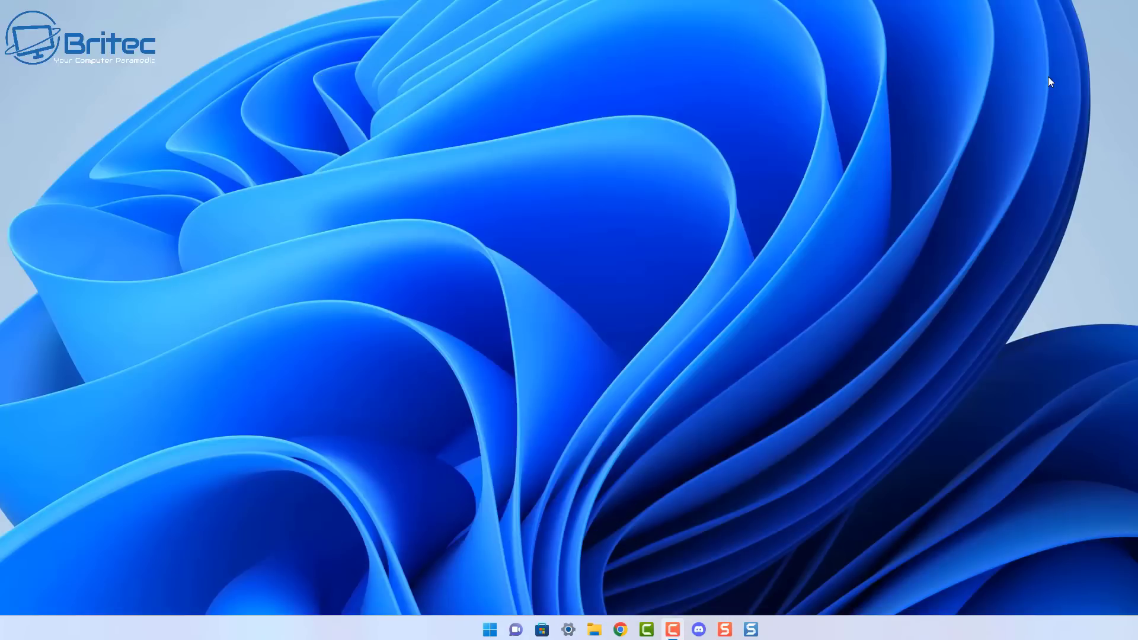